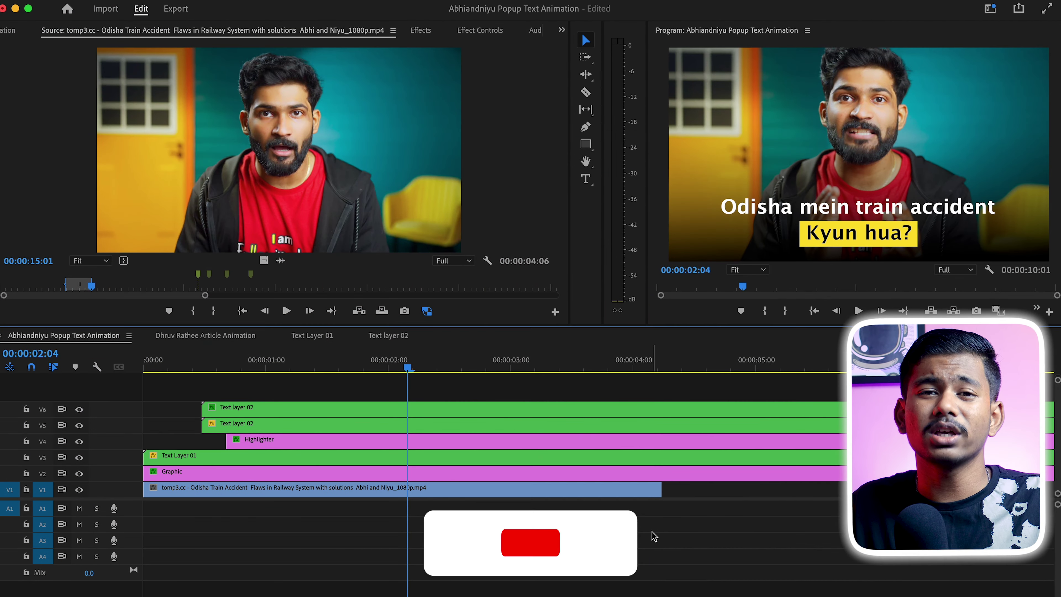
Return to the sequence start and scrub to preview the highlighter partway across the text.
key(Home)
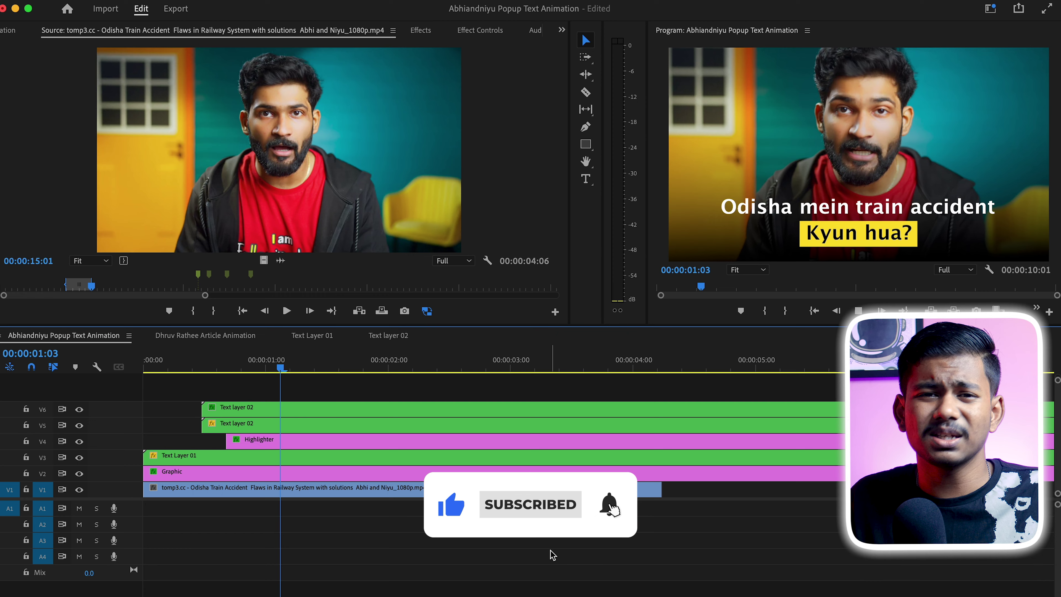
drag(267, 365, 242, 376)
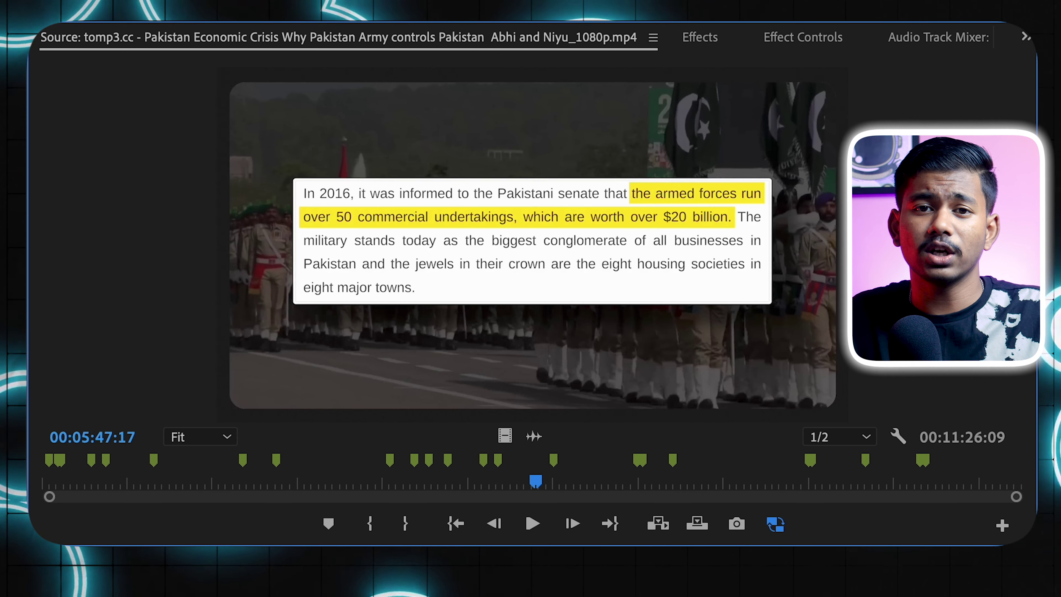
Jump between marked moments in the reference clips and scrub the nuclear bomb clip's opening caption.
click(551, 467)
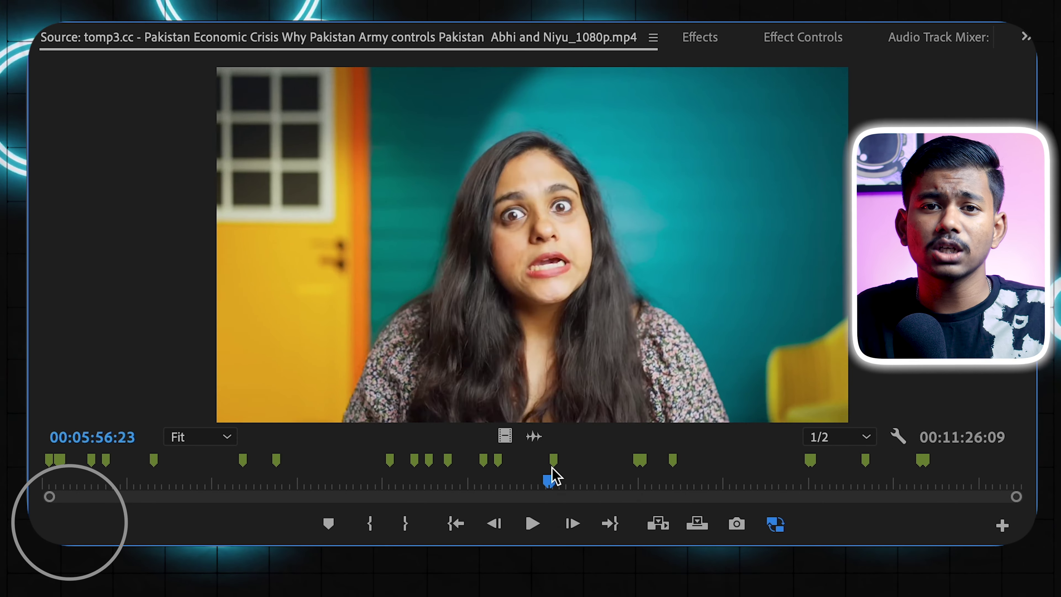
click(556, 464)
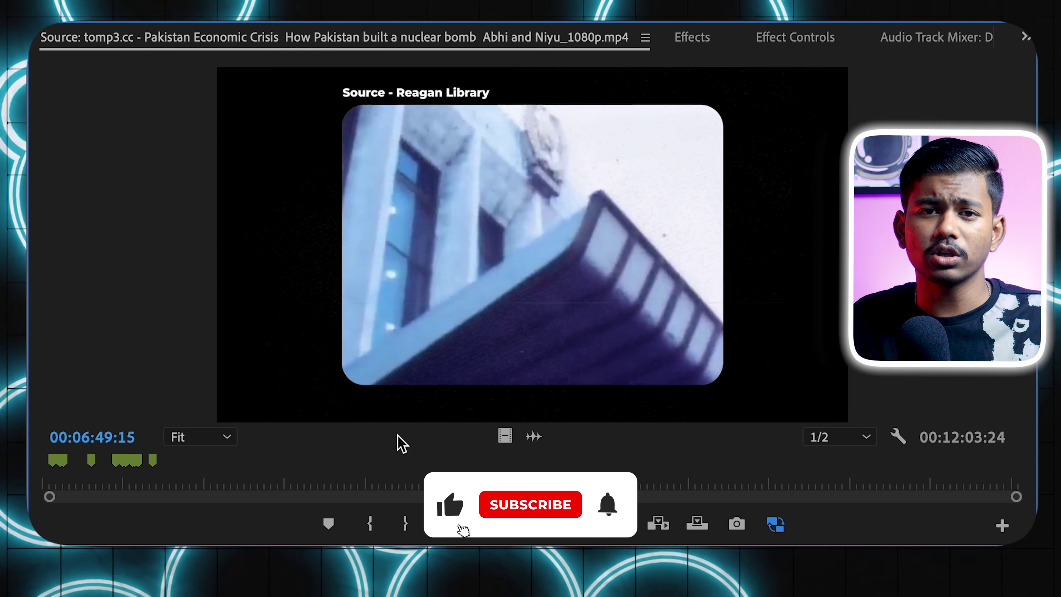
click(49, 485)
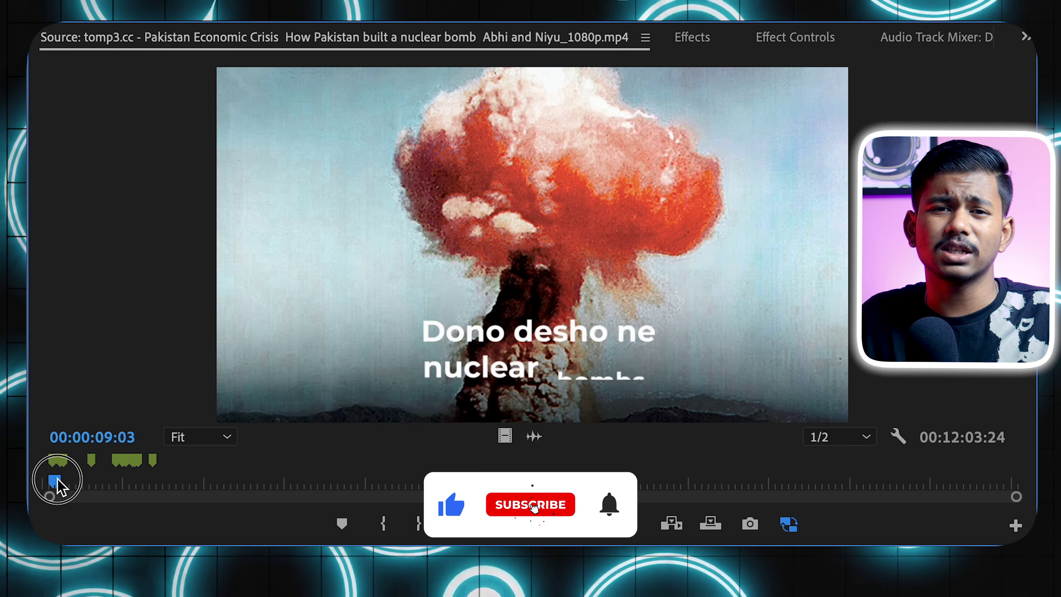
drag(62, 480, 146, 480)
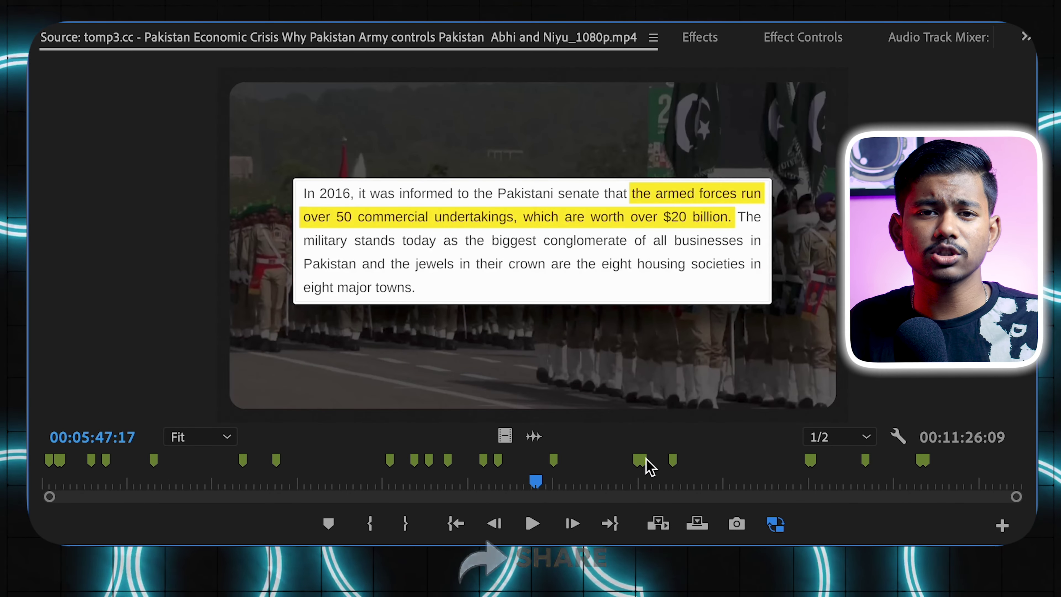
Jump to the 06:00:07 marker and the debt ceiling clip's caption marker, then play from there.
click(552, 470)
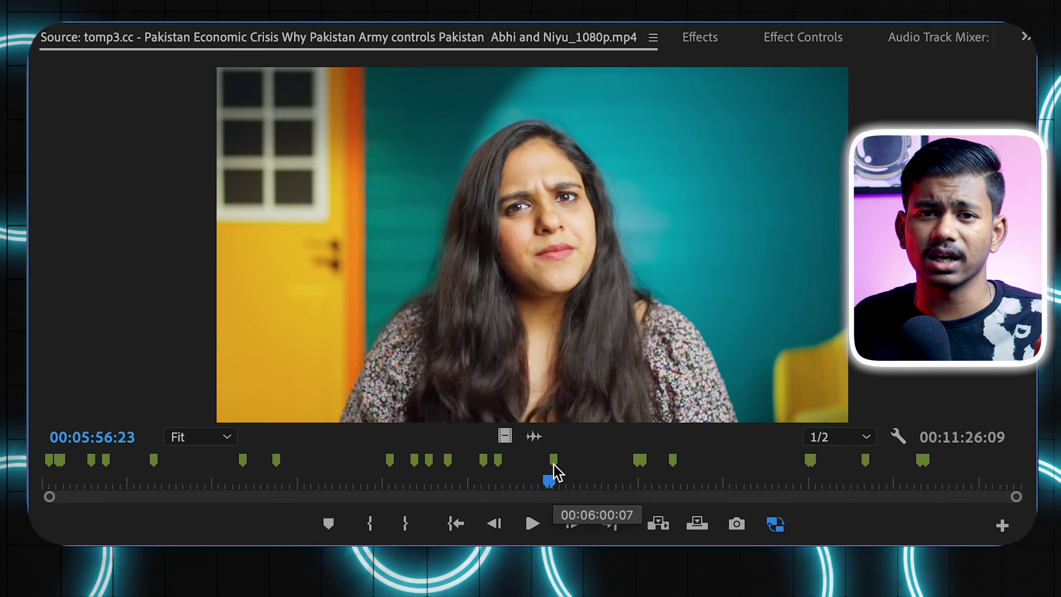
click(557, 472)
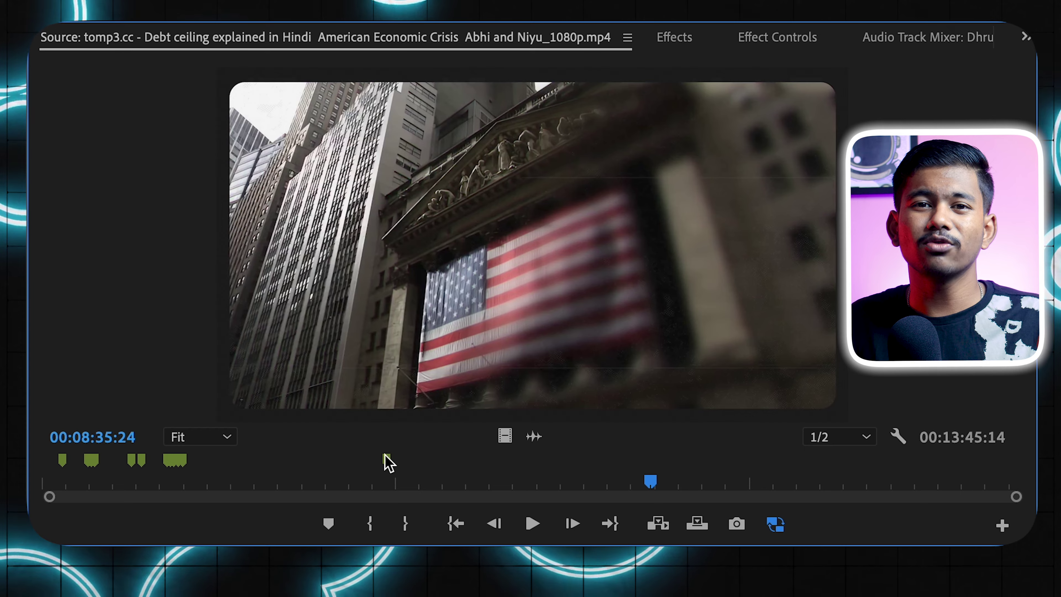
click(389, 460)
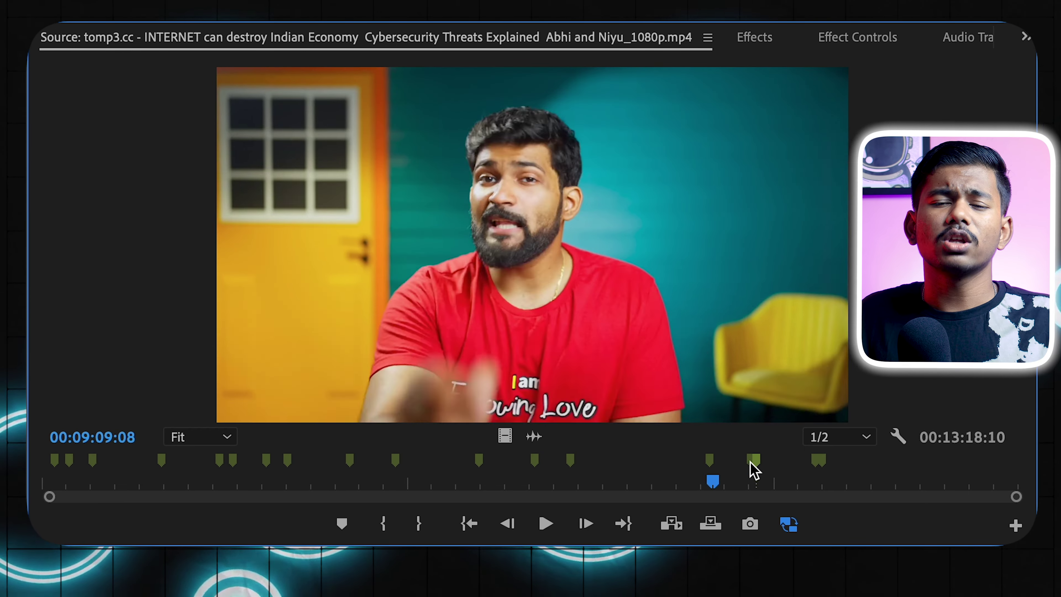
drag(457, 484, 773, 478)
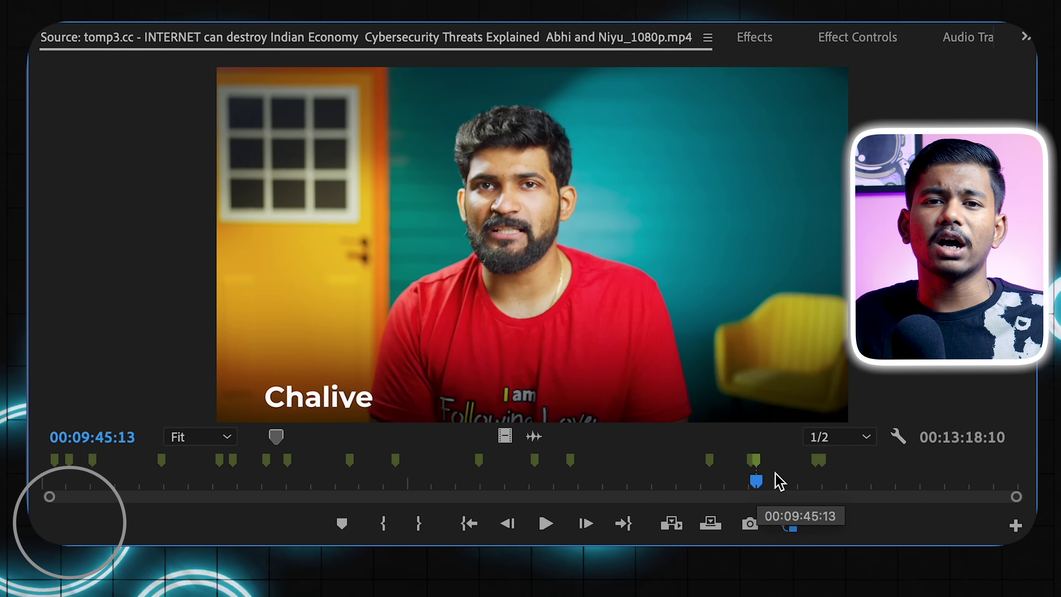
key(space)
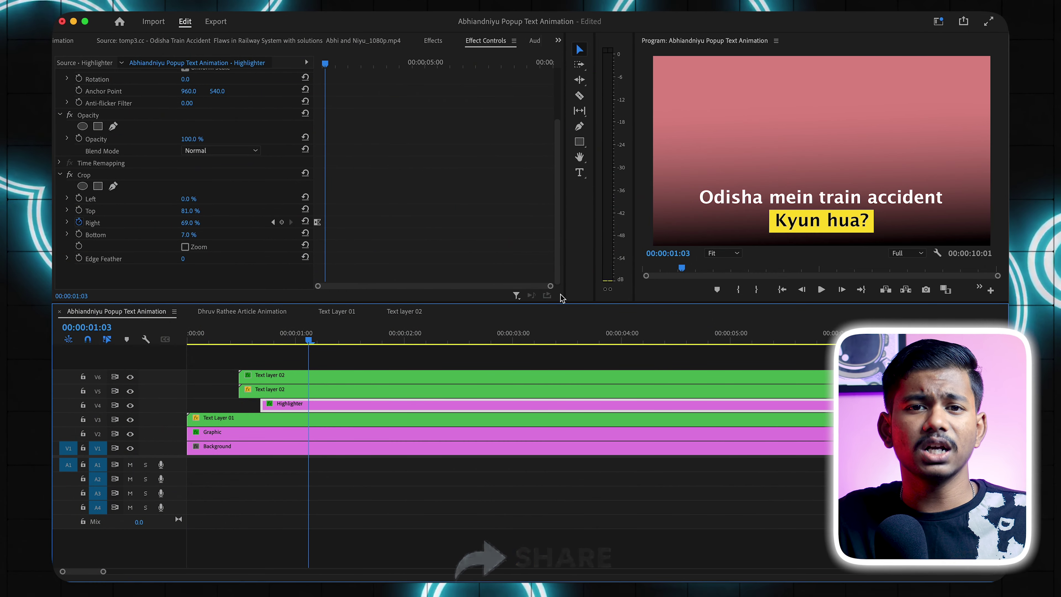
Zoom the keyframe timeline and scrub the highlight animation to frames 00:00:00:21 and 00:00:00:23.
drag(550, 287, 468, 307)
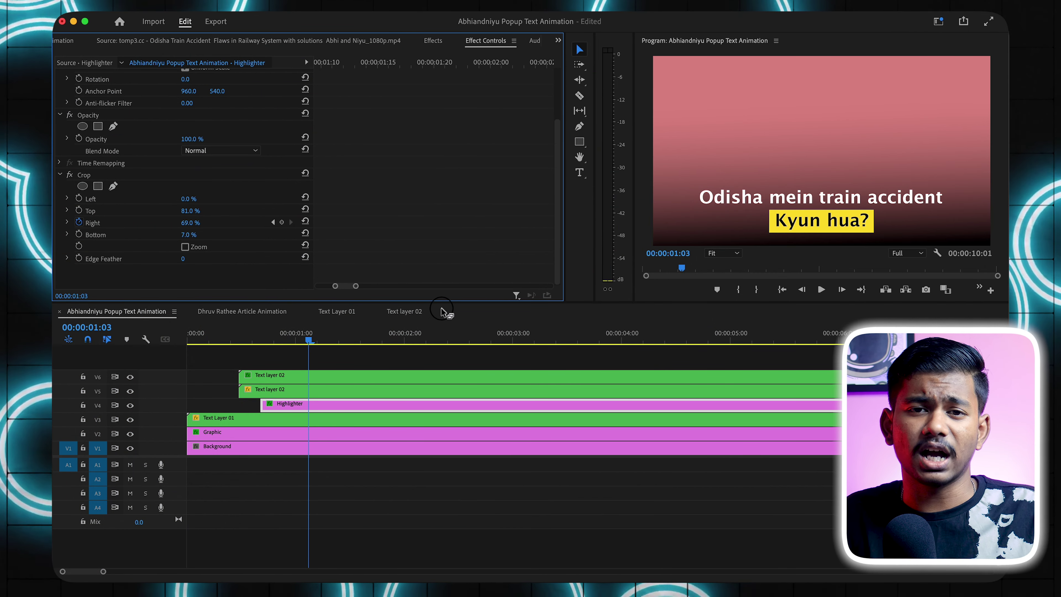
drag(438, 67, 356, 97)
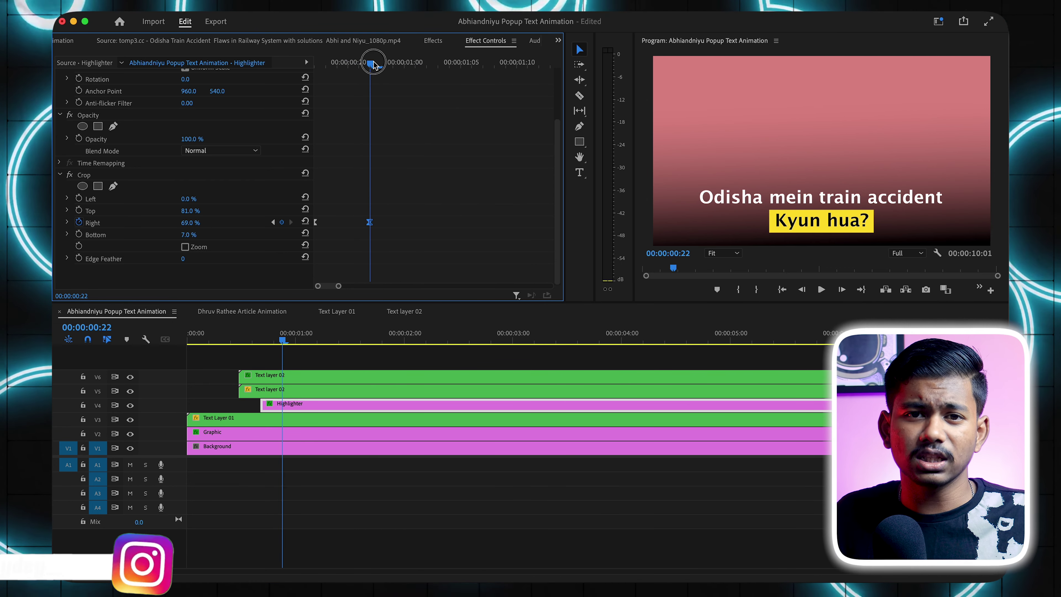
click(216, 349)
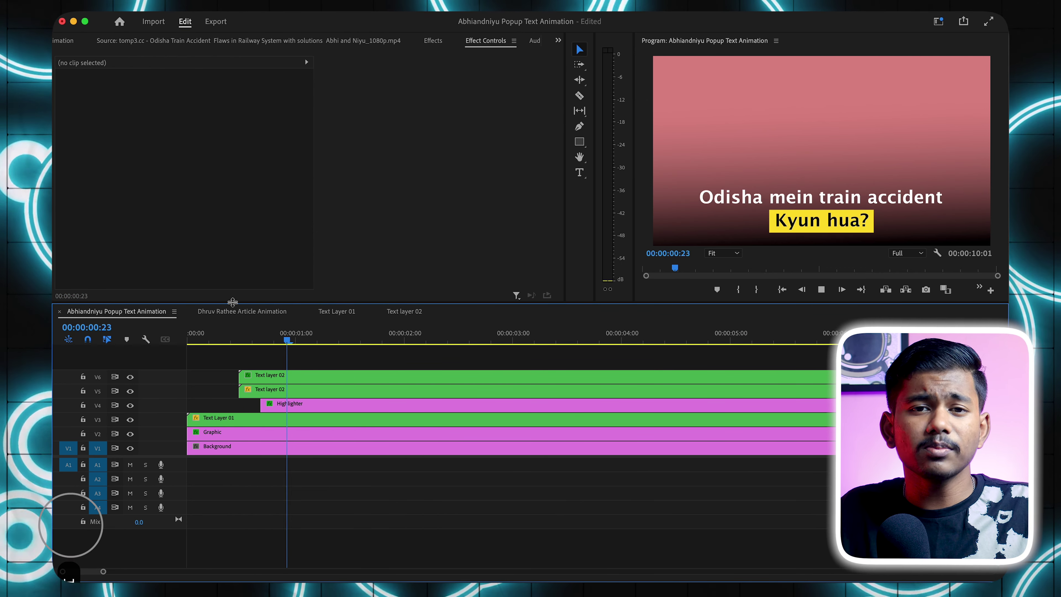
click(195, 339)
drag(196, 339, 286, 344)
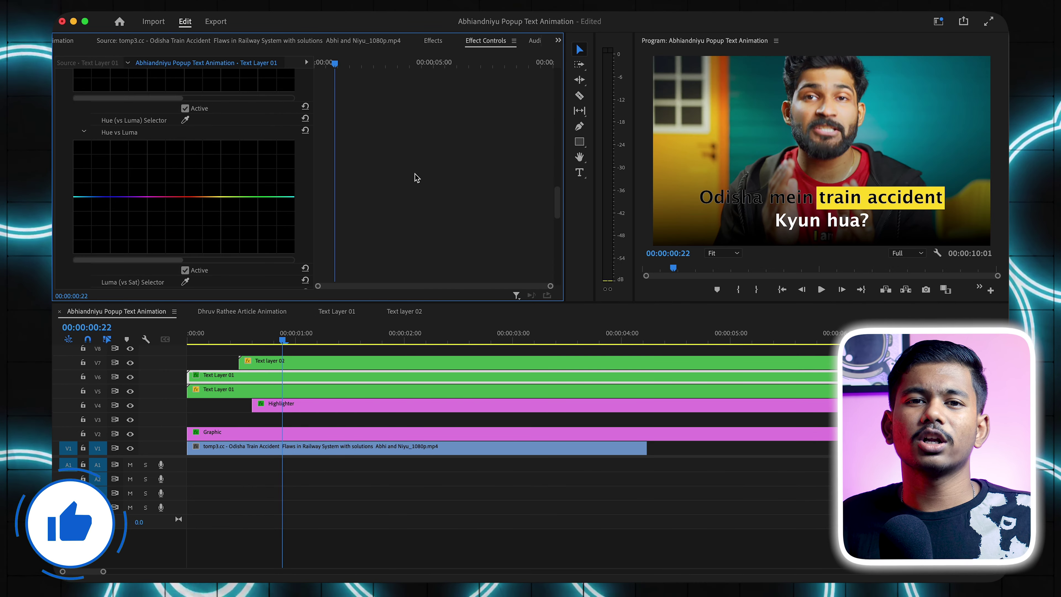
scroll(386, 194, up, 1)
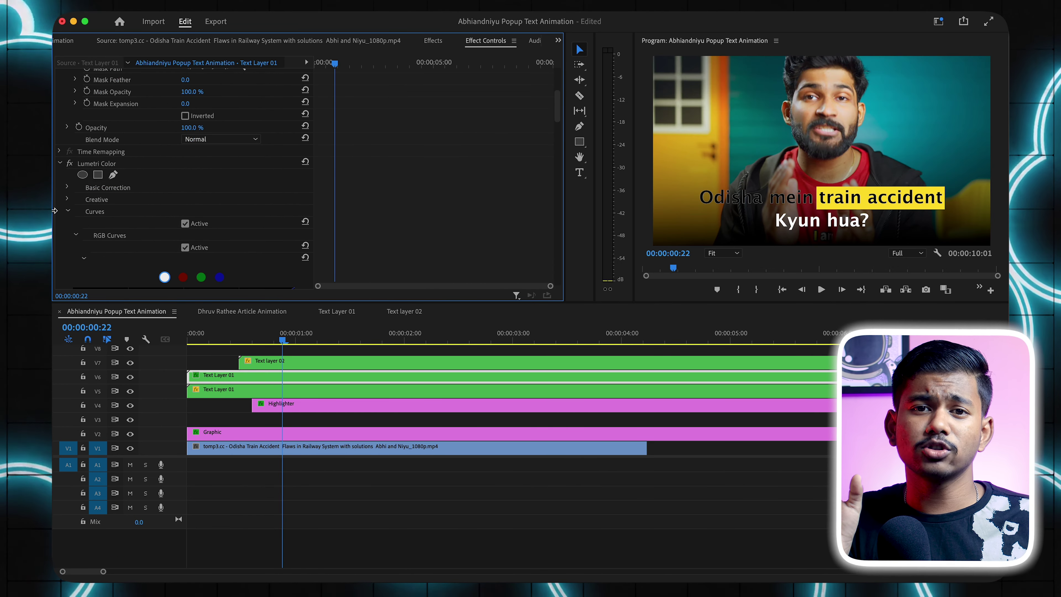
scroll(456, 221, down, 7)
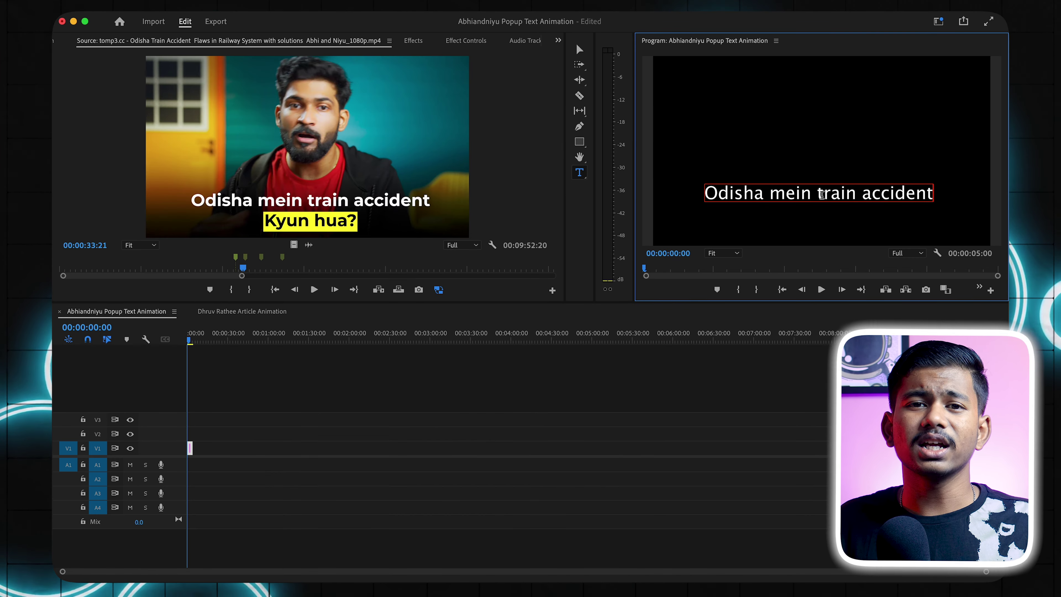
Bring up the text graphic's Effect Controls and drag the timeline scrollbar to rezoom it.
click(466, 41)
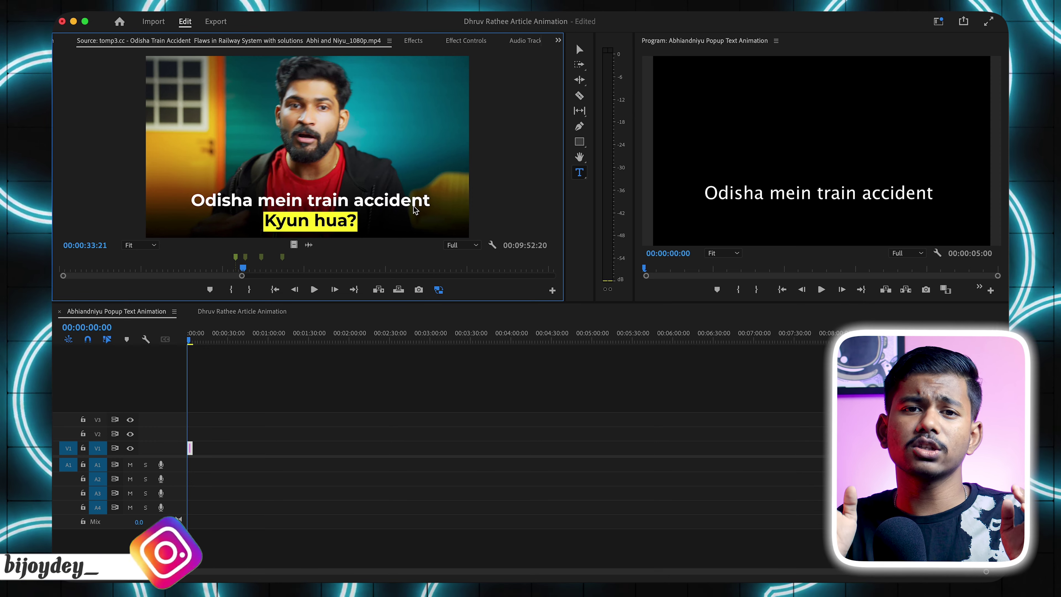
key(shift+5)
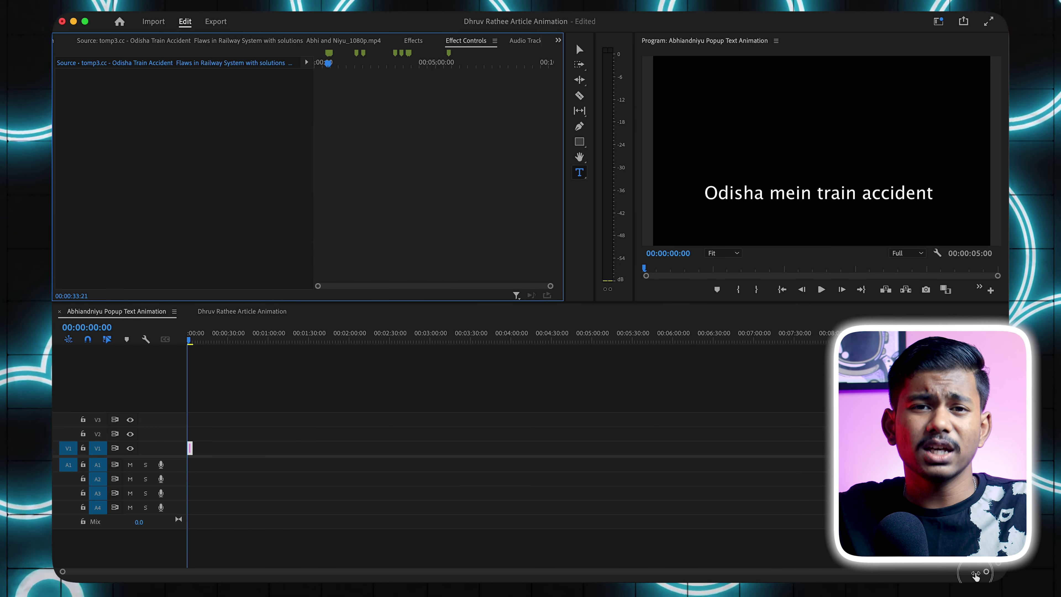
drag(976, 572, 569, 571)
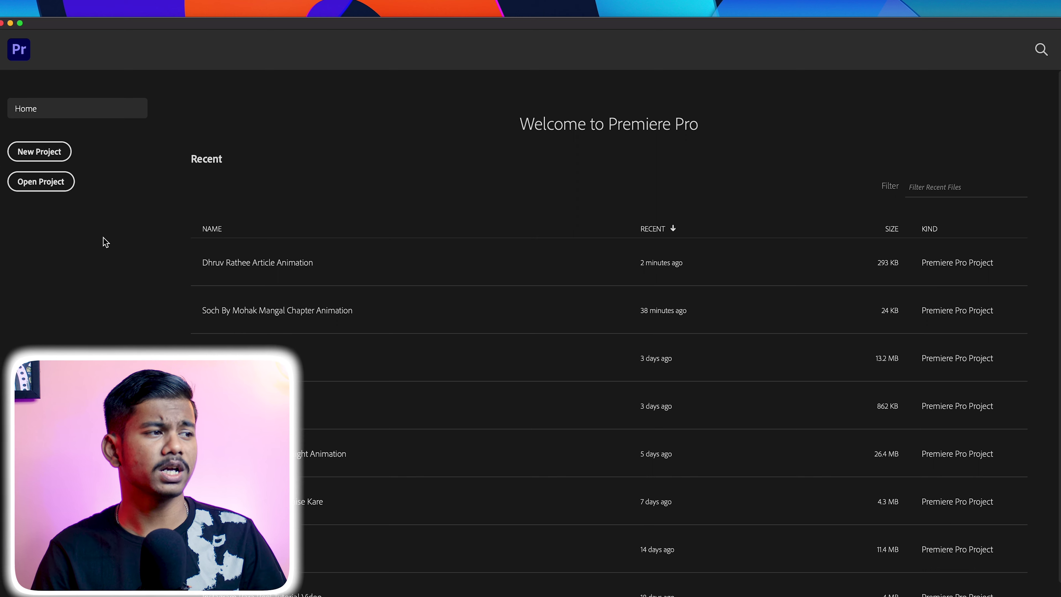
Create a new, empty project named with the channel prefix and 'Popup Text Animation'.
click(40, 153)
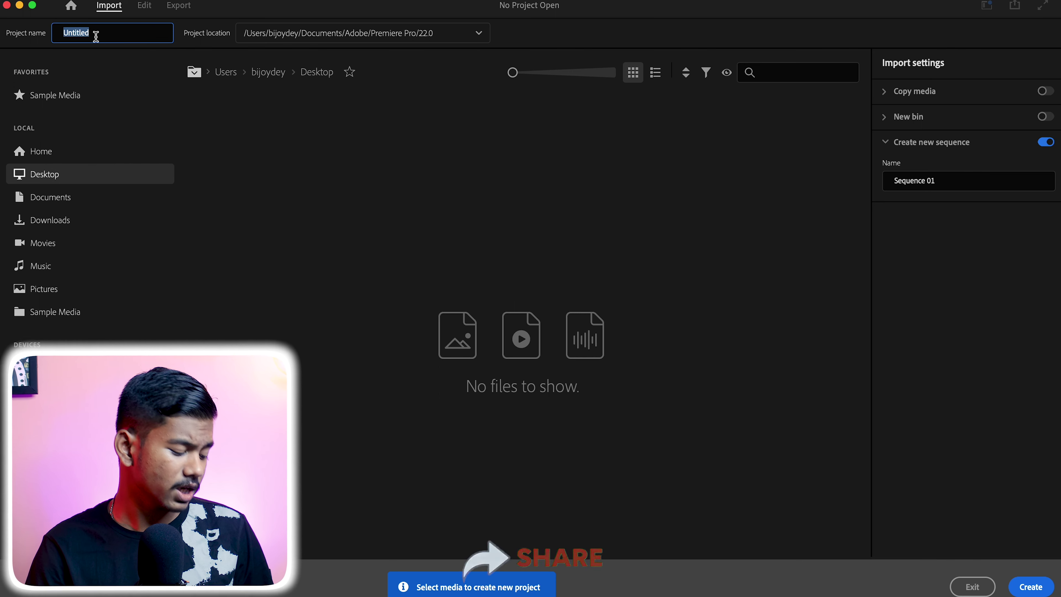
text(Abhiandniyu Popup Text Animation)
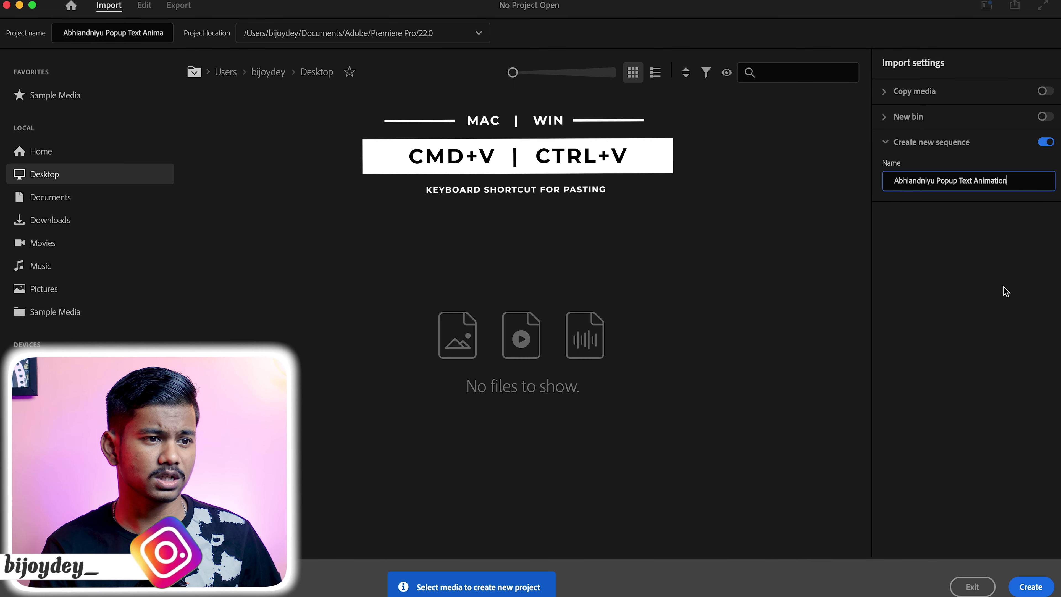
click(1034, 587)
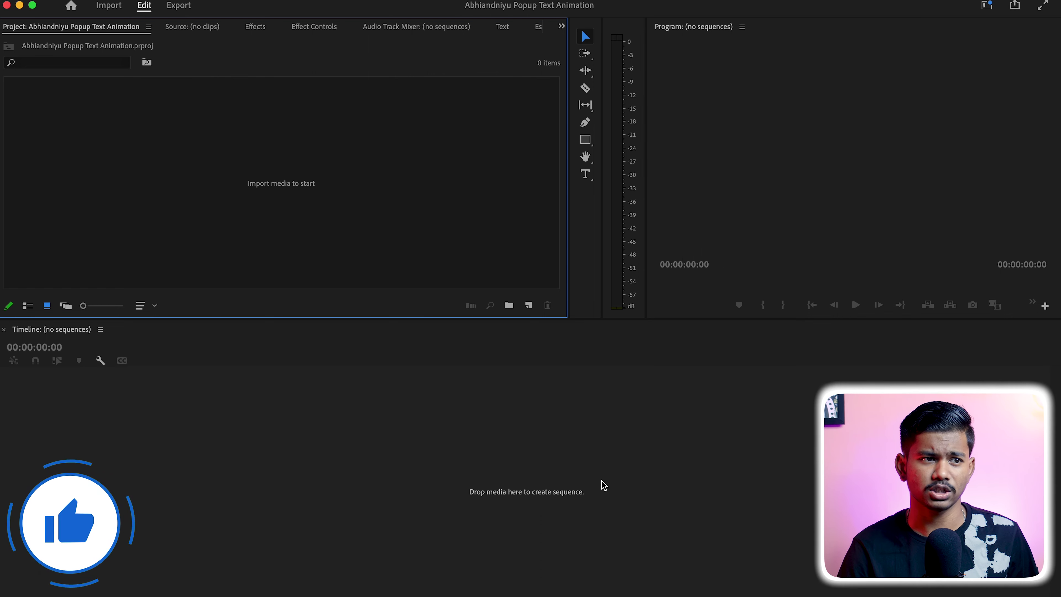
click(987, 5)
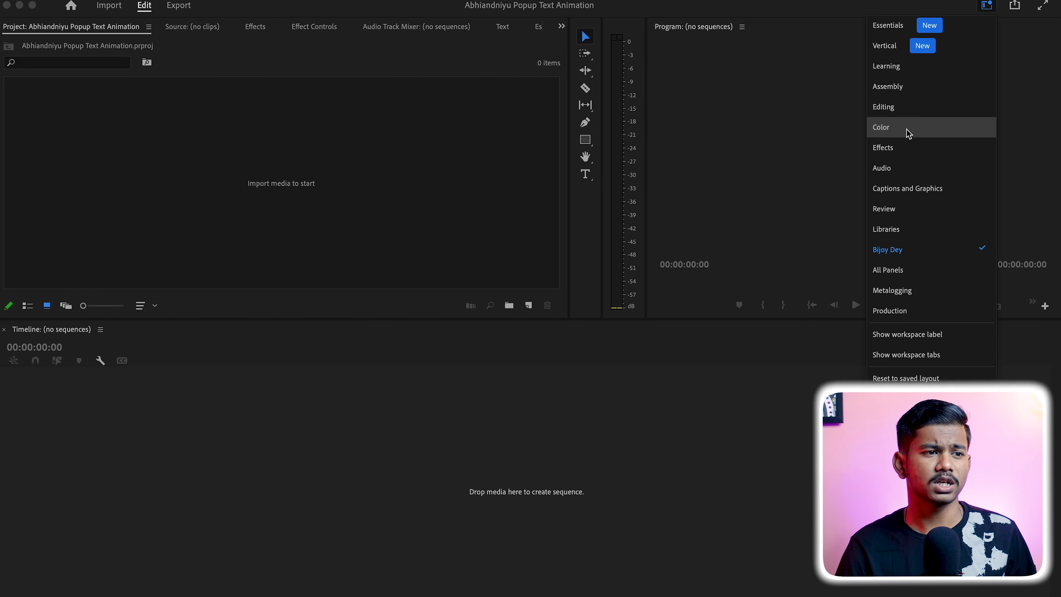
click(890, 109)
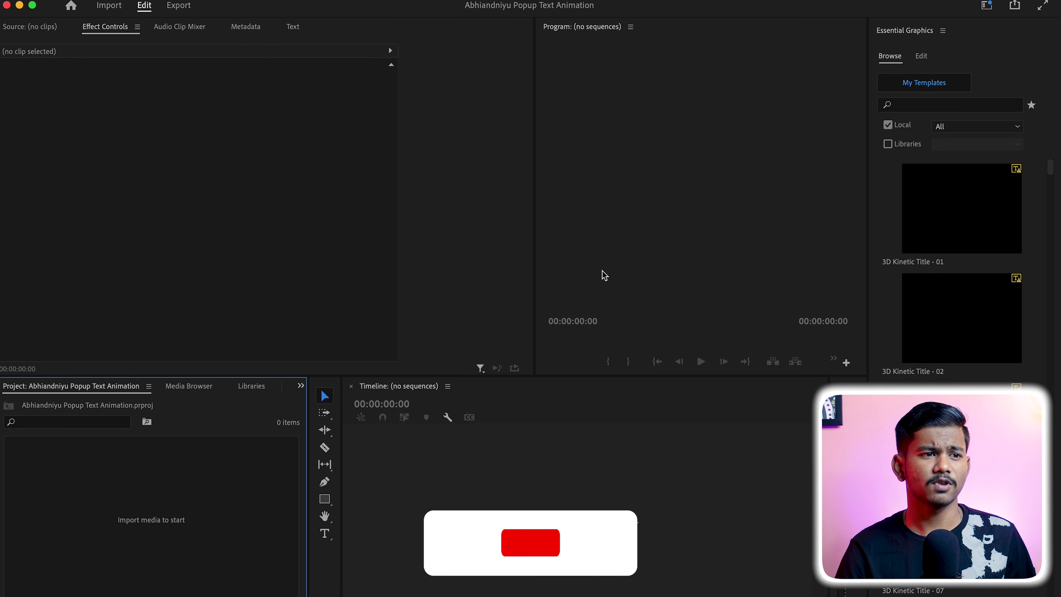
click(987, 5)
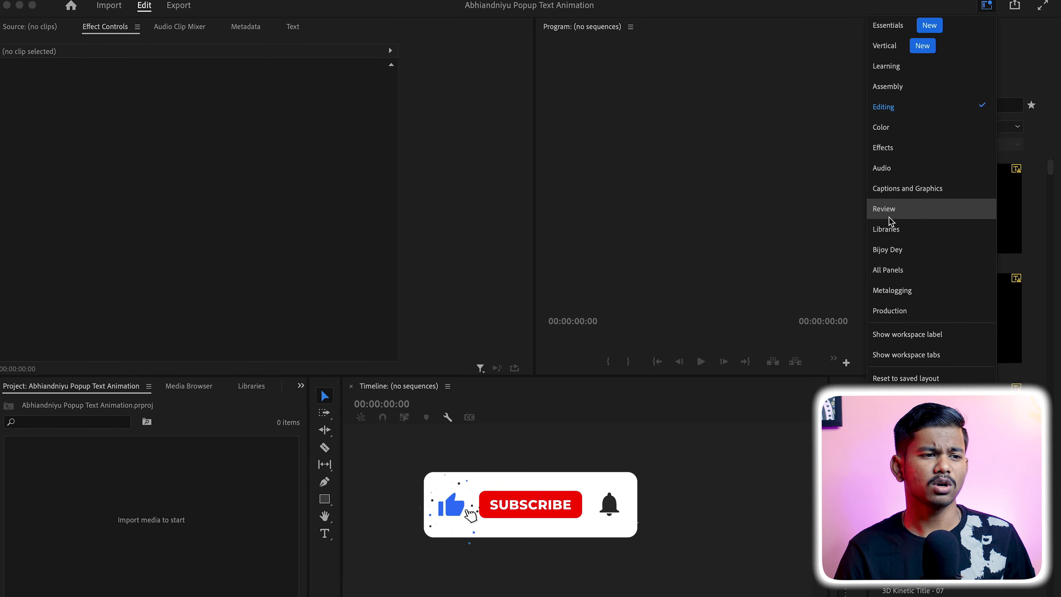
click(898, 250)
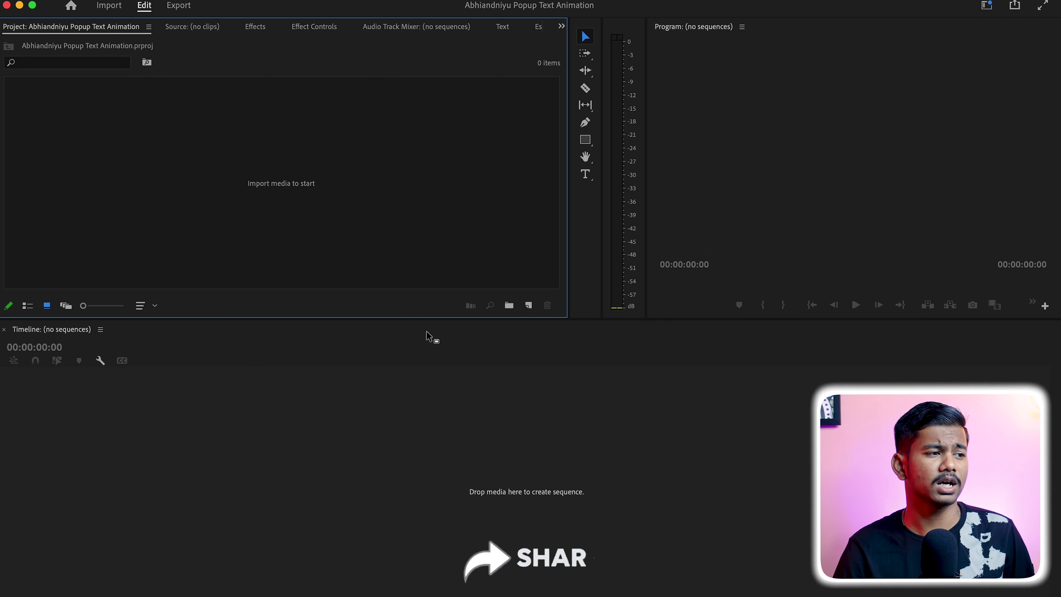
Import the Odisha train accident video into the project, then start a new sequence with Cmd+N.
double_click(282, 190)
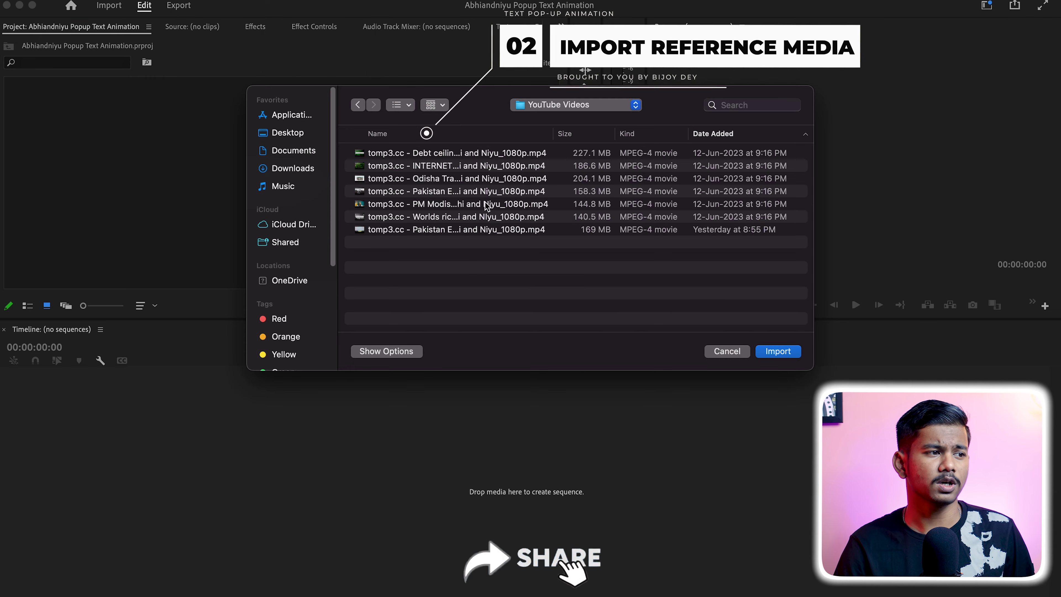
click(452, 179)
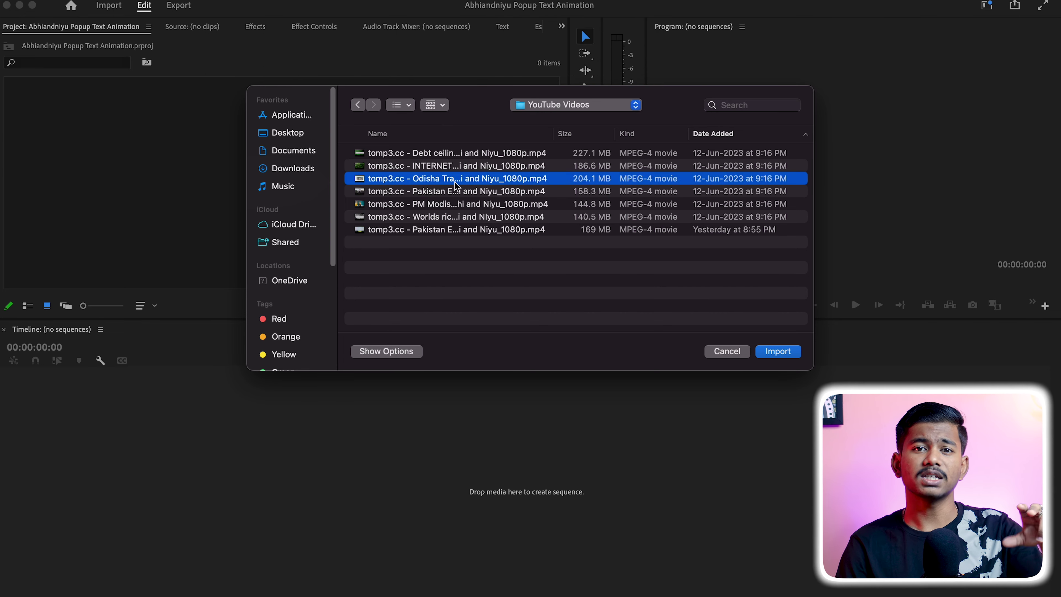
click(759, 351)
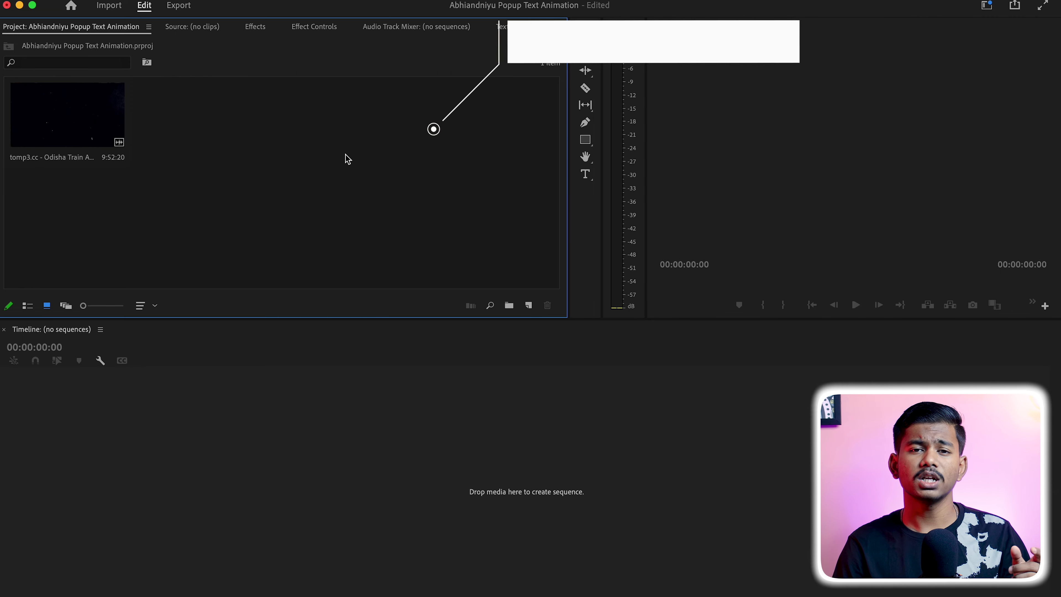
key(super+n)
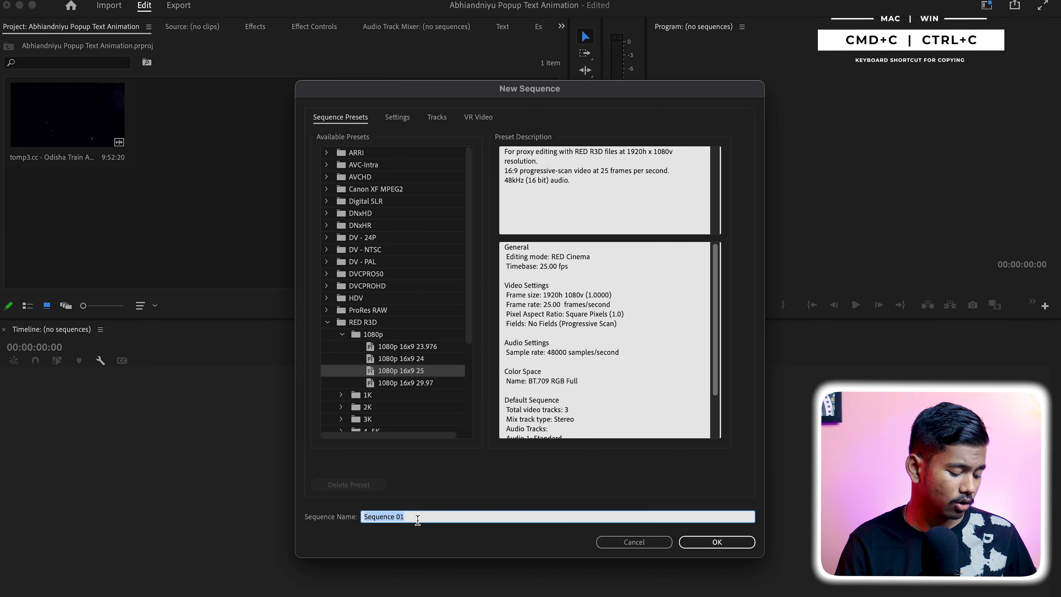
Paste the project title as the name of the 1080p 25 fps sequence and create it.
text(Abhiandniyu Popup Text Animation)
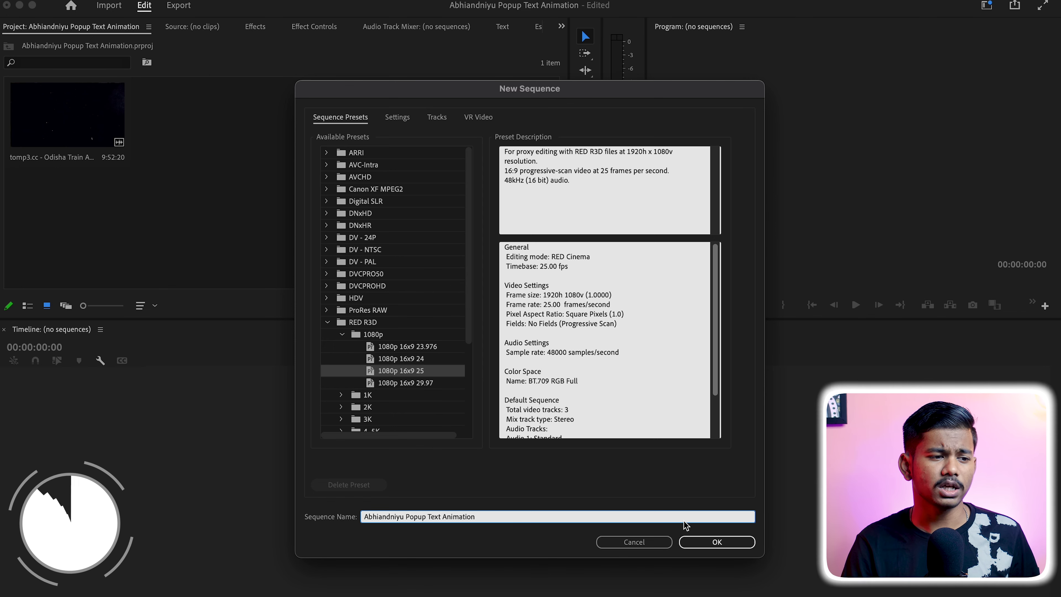
click(722, 543)
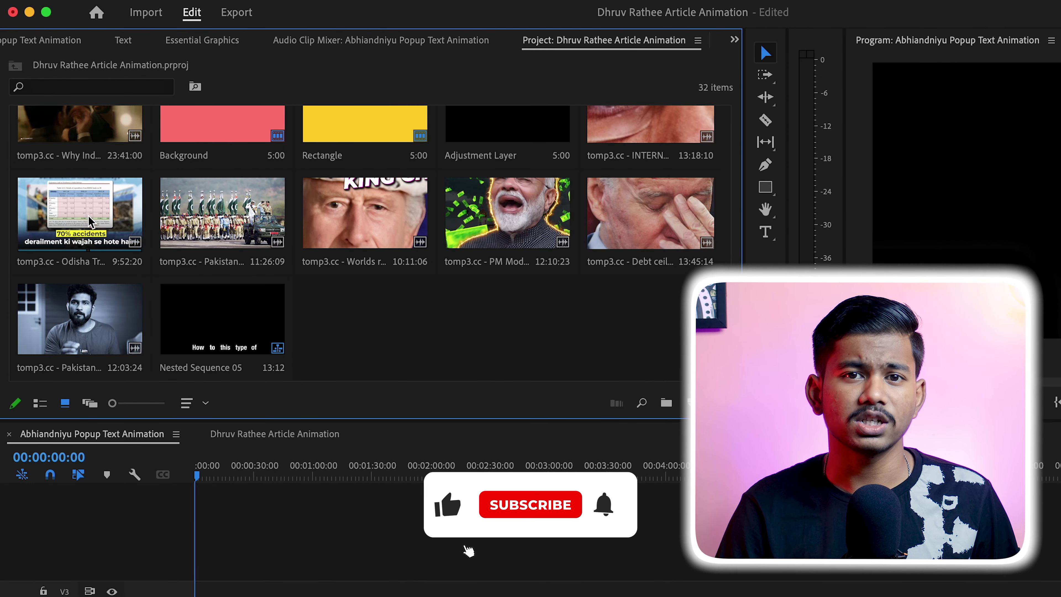
double_click(90, 221)
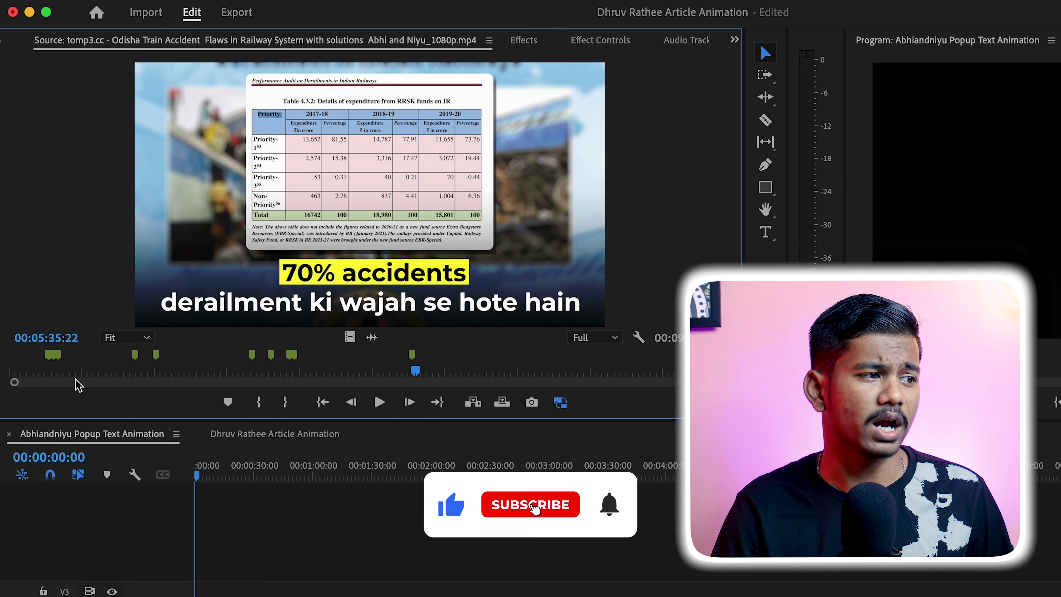
mouse_move(414, 372)
mouse_down()
mouse_move(486, 379)
mouse_move(235, 378)
mouse_up()
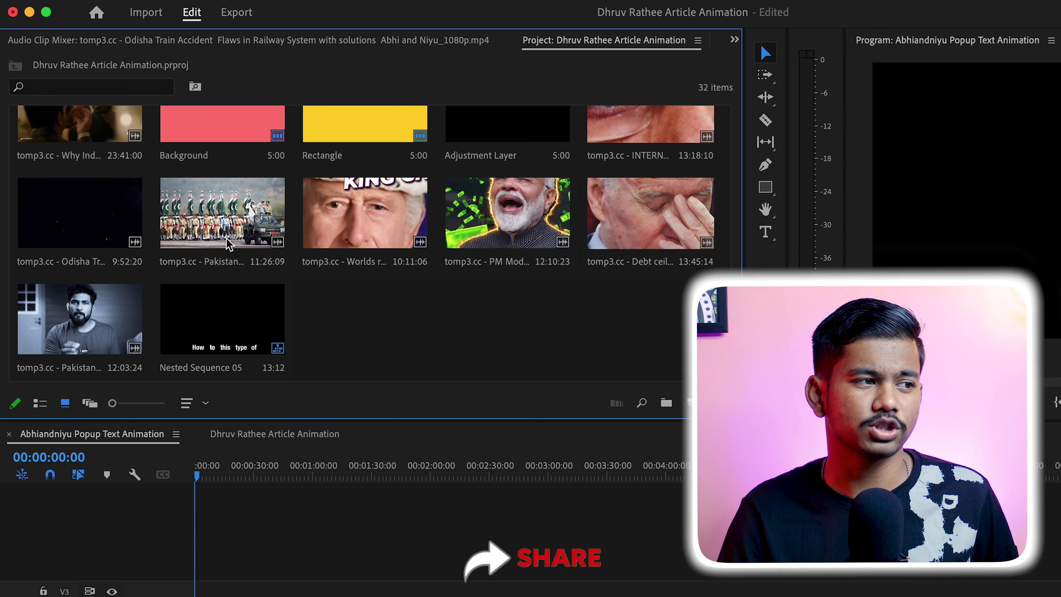
double_click(229, 244)
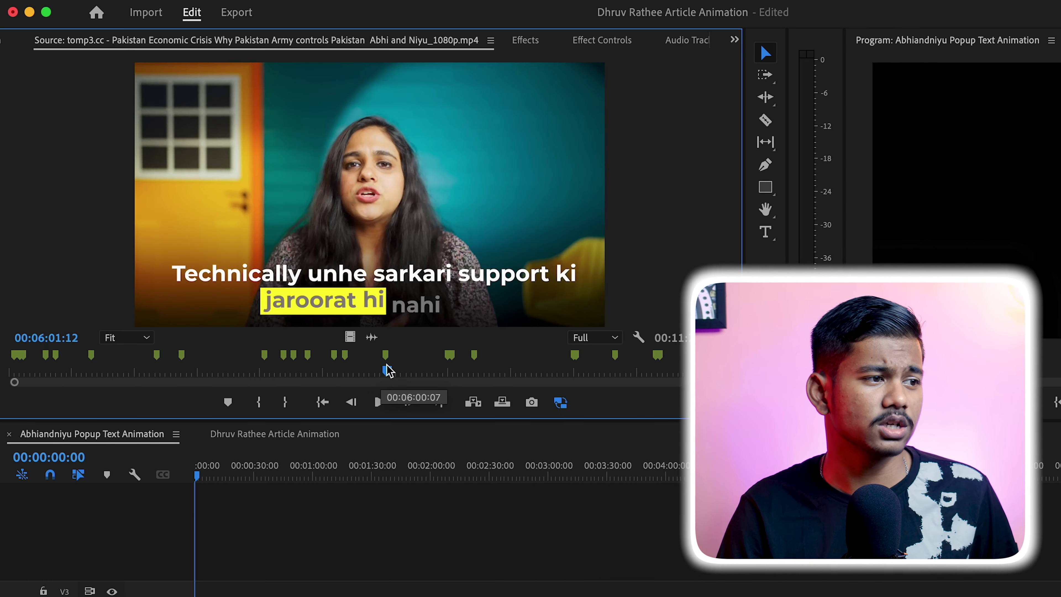
drag(389, 371, 173, 381)
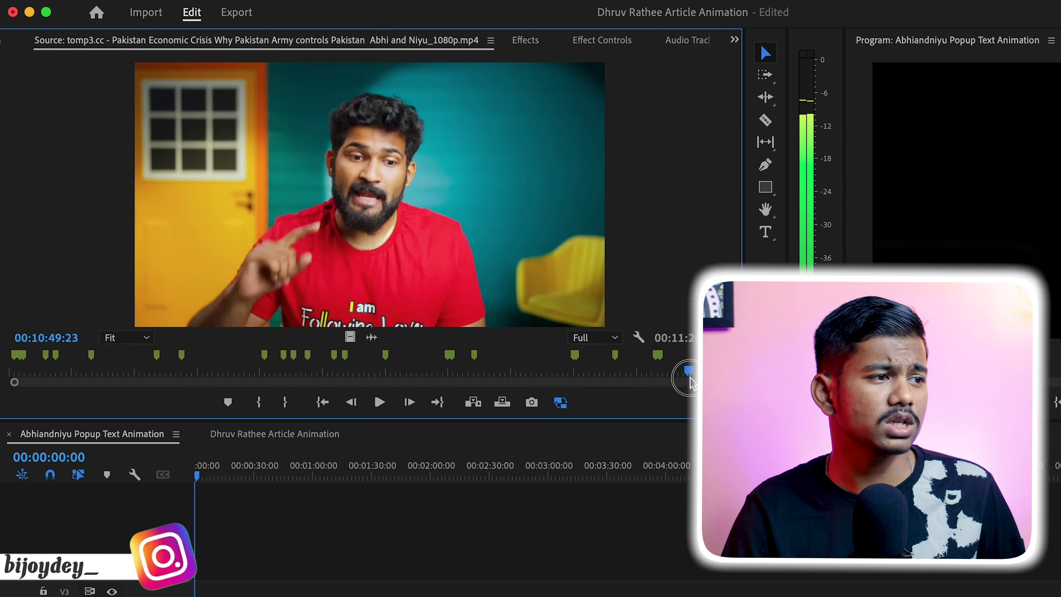
drag(173, 381, 632, 372)
click(734, 39)
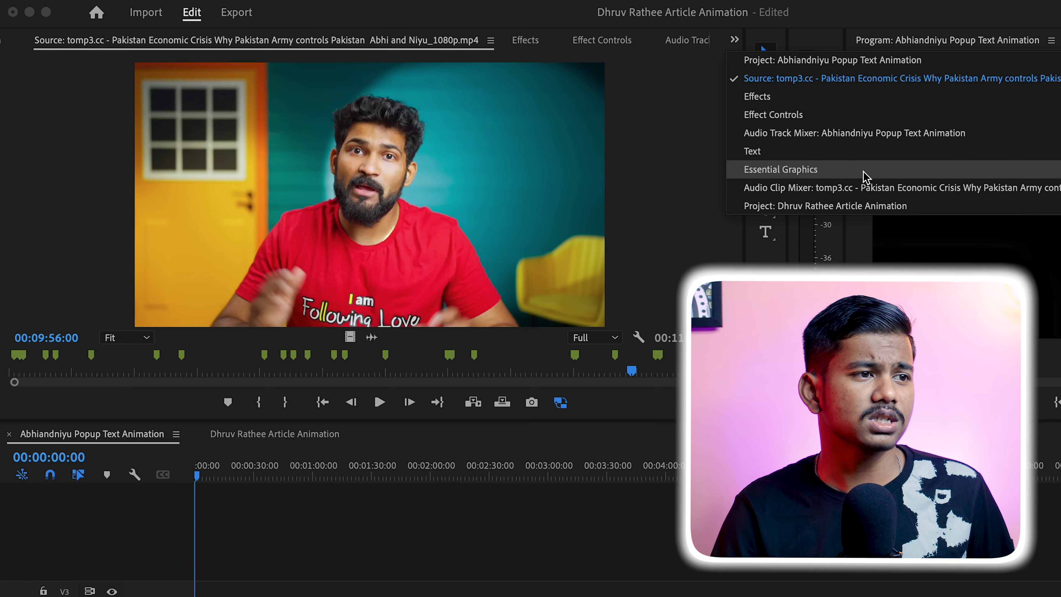
click(870, 206)
double_click(363, 209)
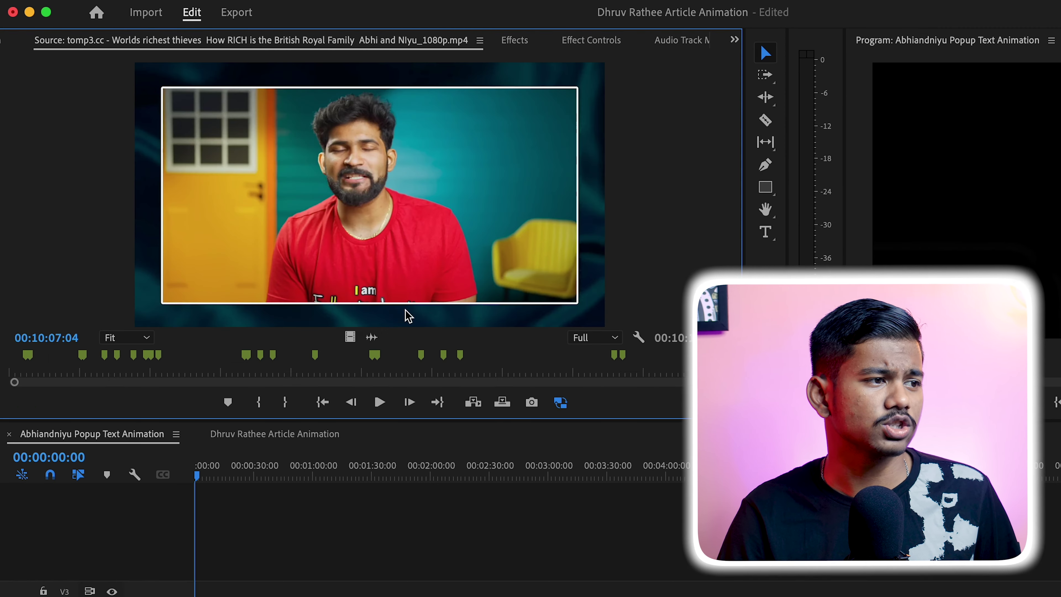
click(735, 39)
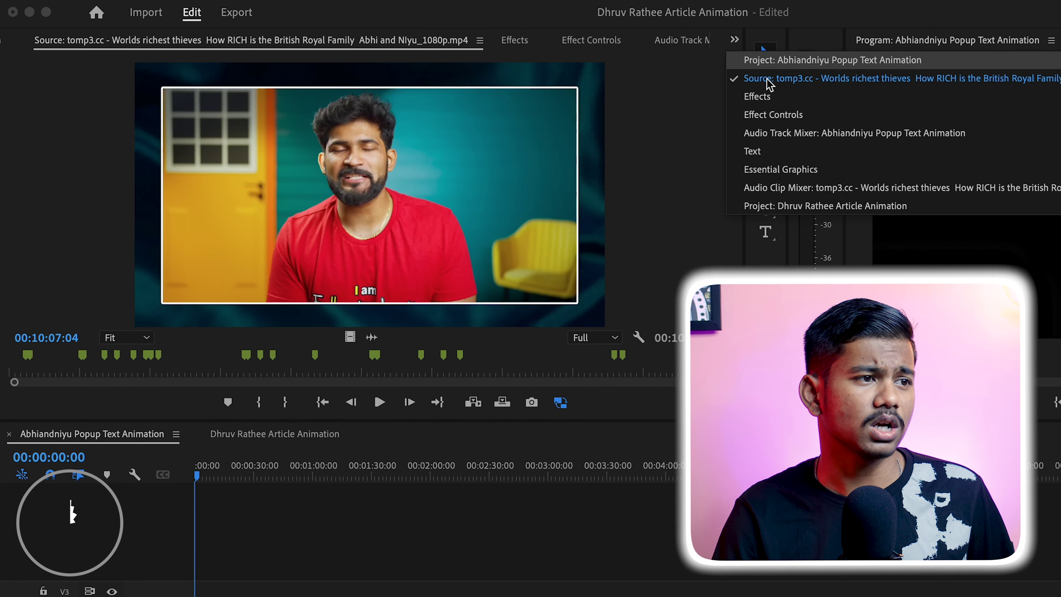
click(811, 205)
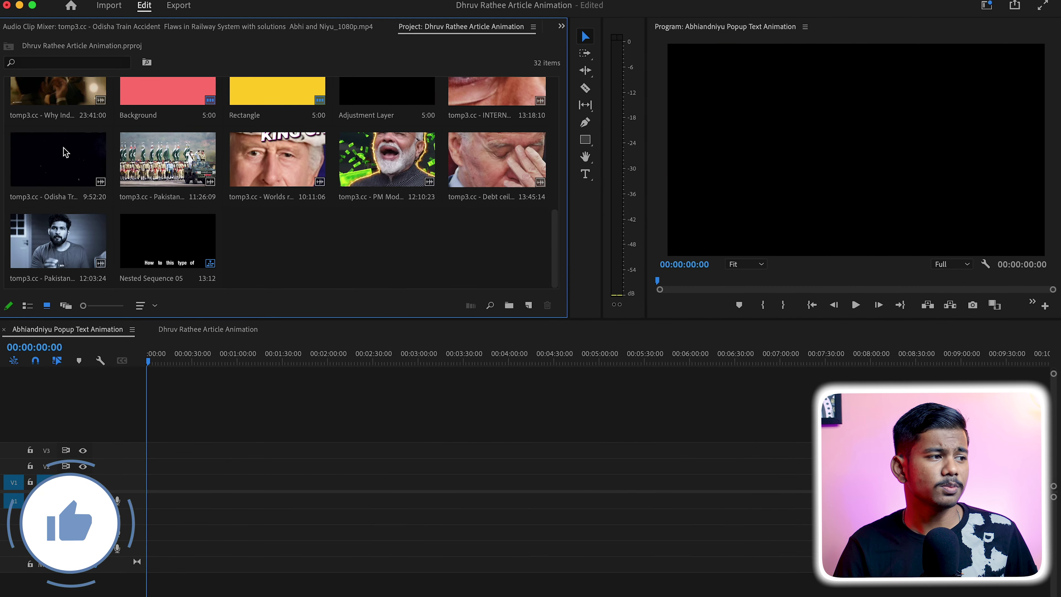
Preview the Odisha Train Accident clip, zoomed to its markers, pausing just before 'Odisha mein' appears.
double_click(17, 167)
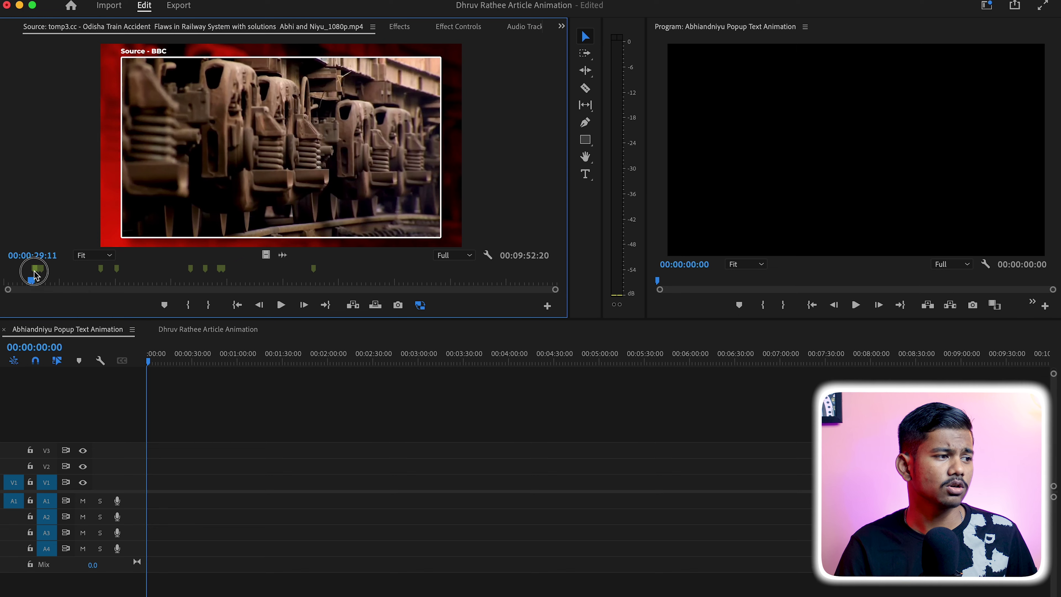
click(36, 288)
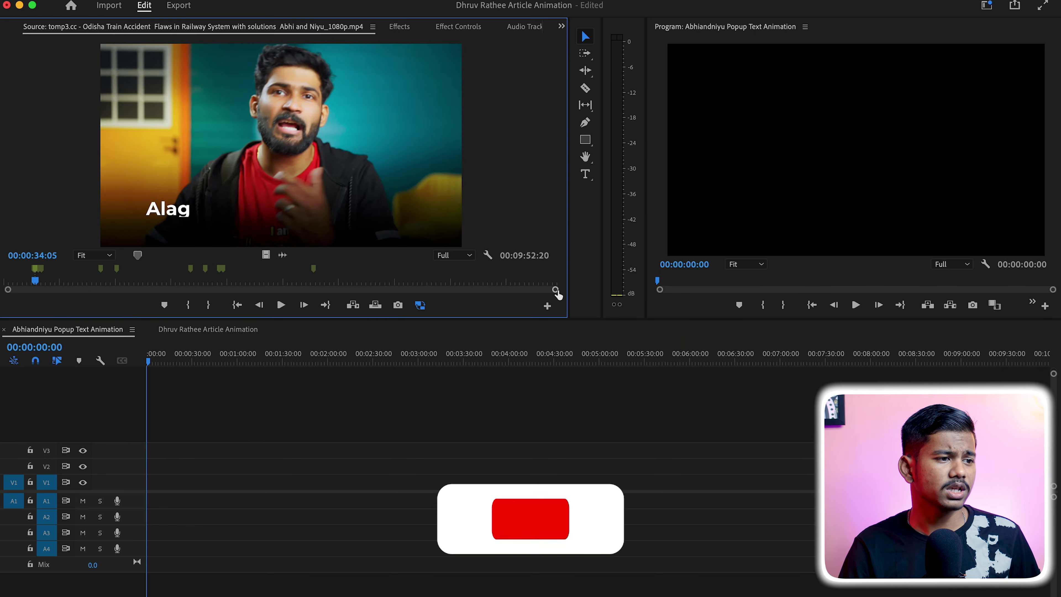
drag(558, 290, 383, 292)
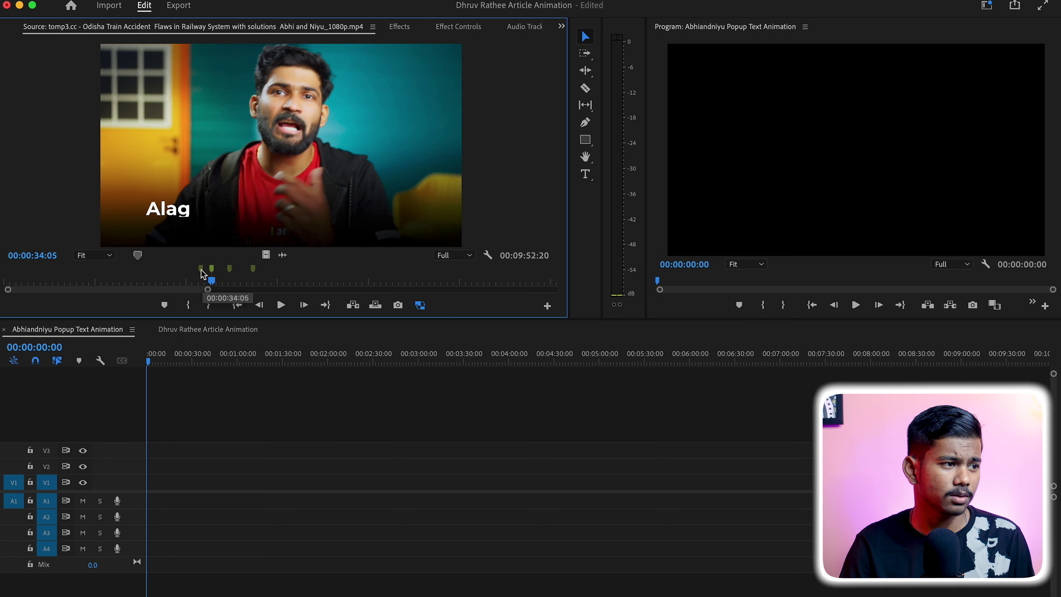
click(202, 279)
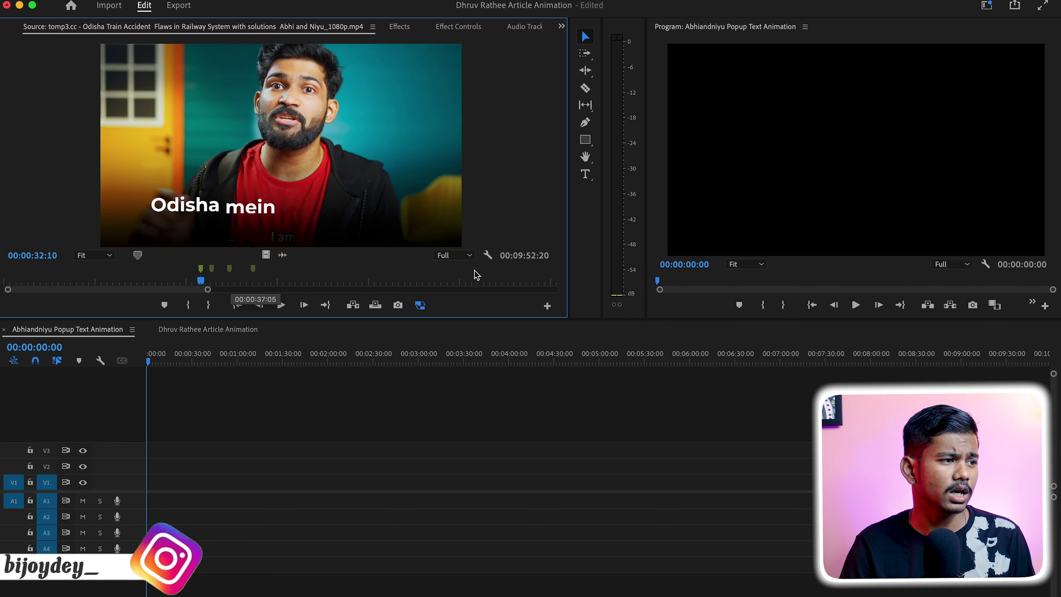
key(Left)
key(Left)
key(Left)
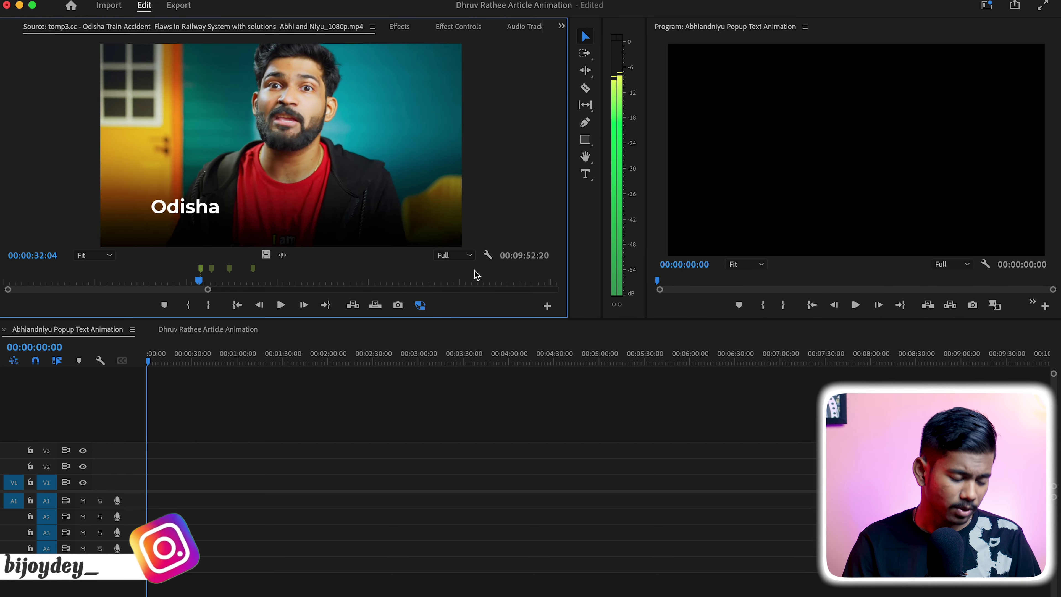
click(561, 26)
Select the shape graphic clip and show the Essential Graphics panel from the Window menu.
click(600, 124)
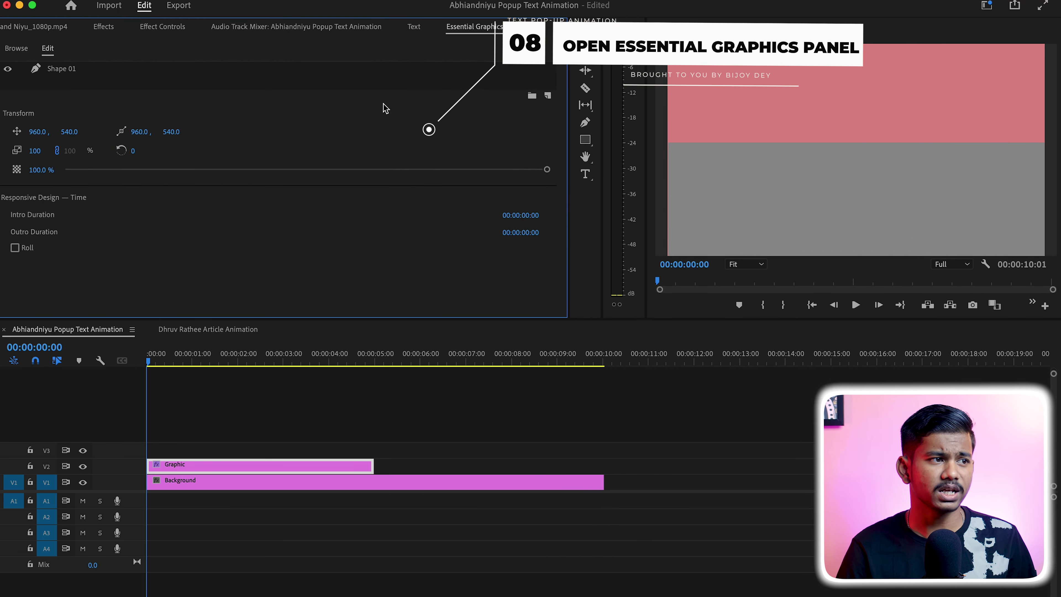
click(408, 10)
mouse_move(446, 10)
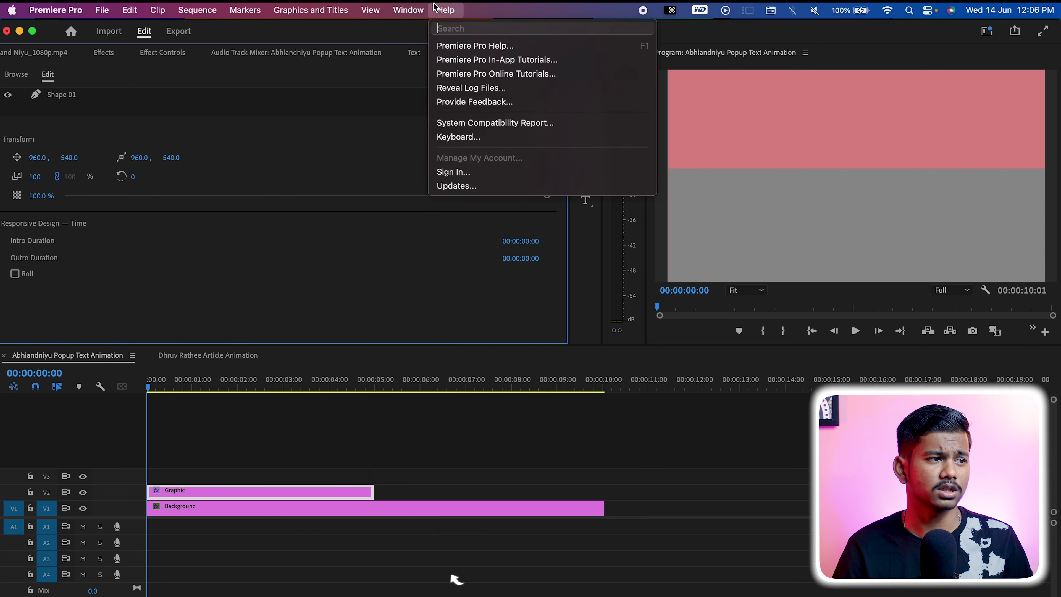
mouse_move(408, 10)
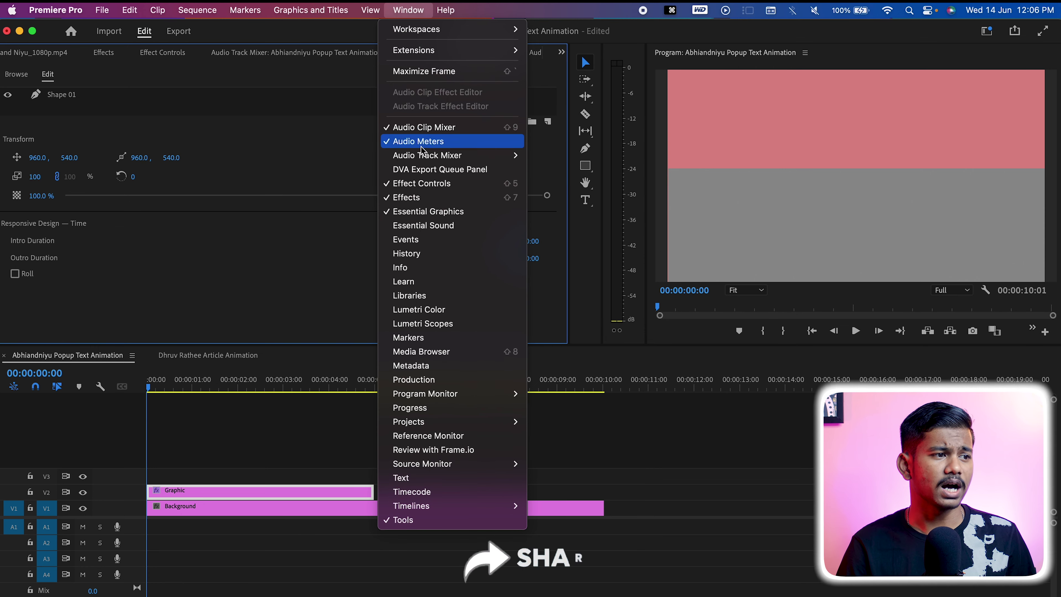
click(444, 211)
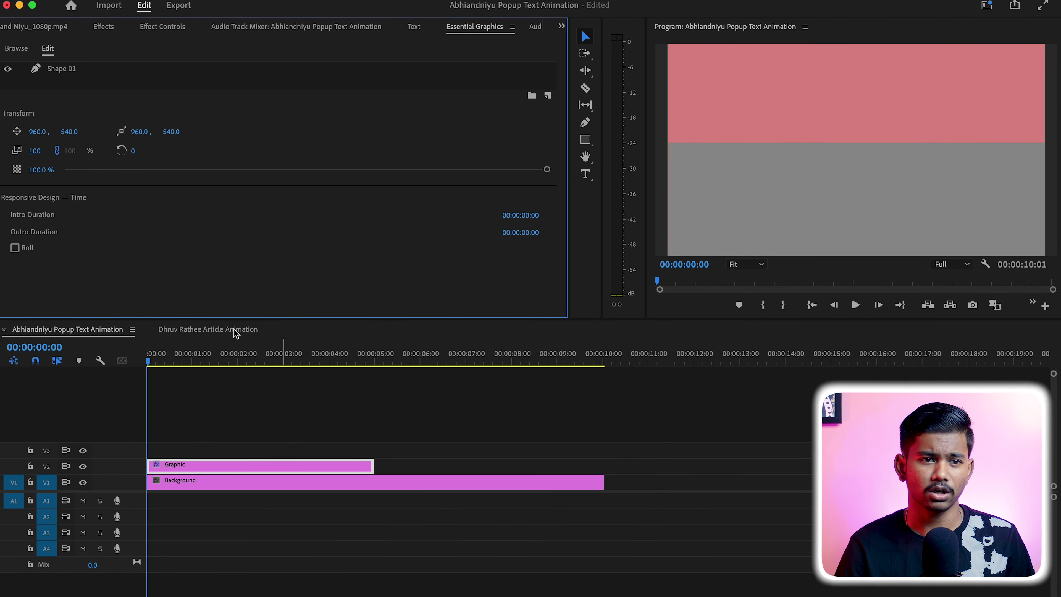
Change Shape 01's fill from solid grey to a linear gradient.
click(103, 71)
scroll(323, 246, down, 5)
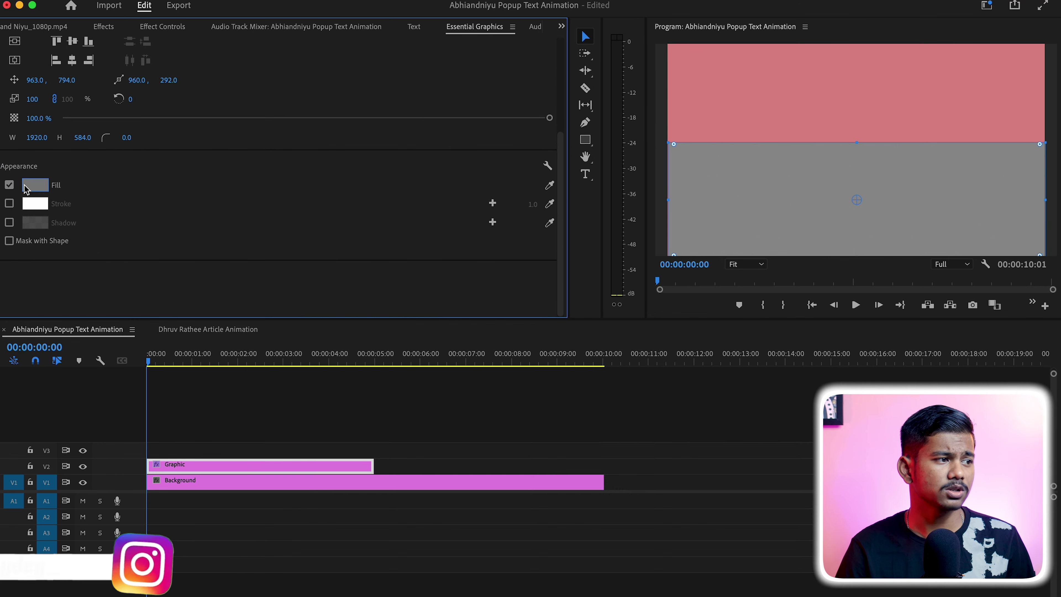
click(31, 186)
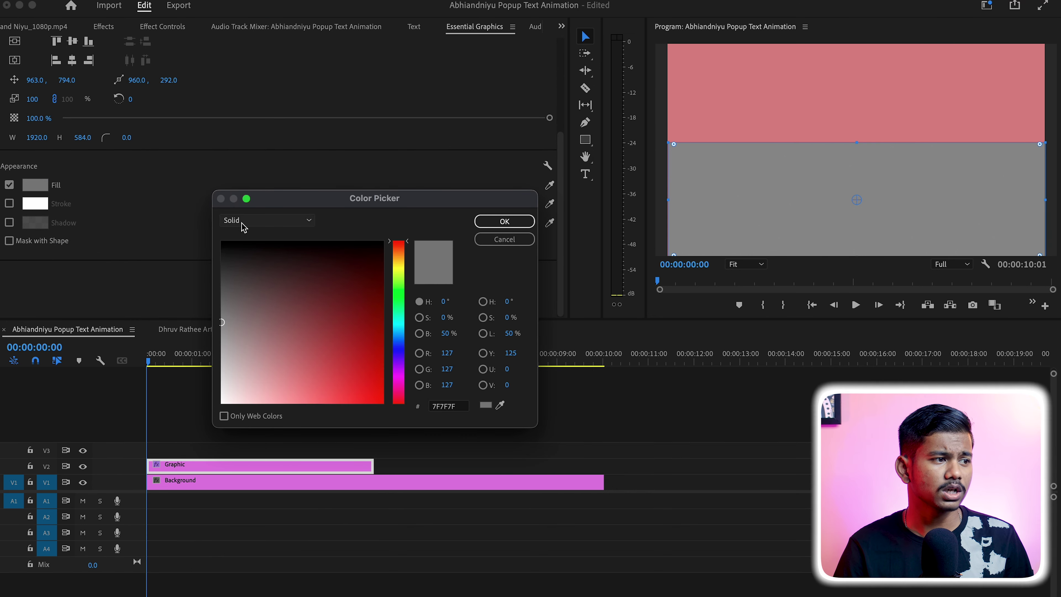
click(254, 223)
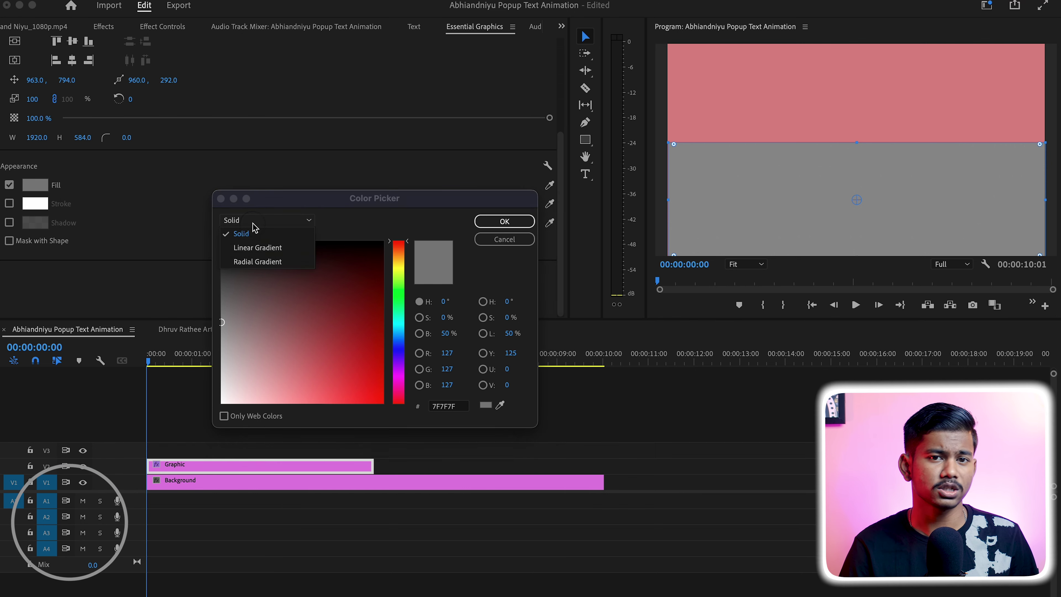
click(258, 248)
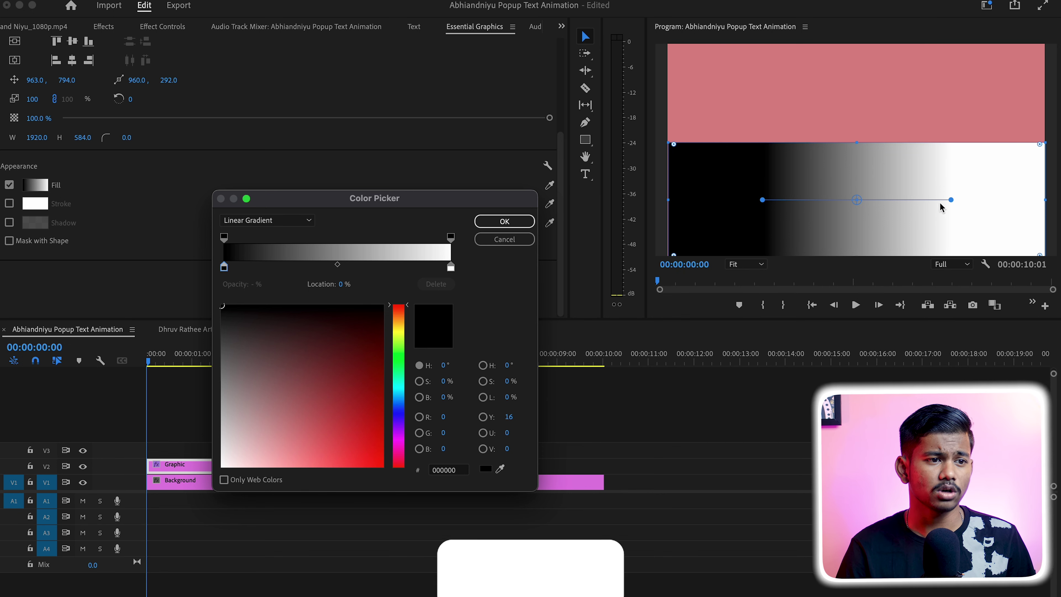
click(505, 221)
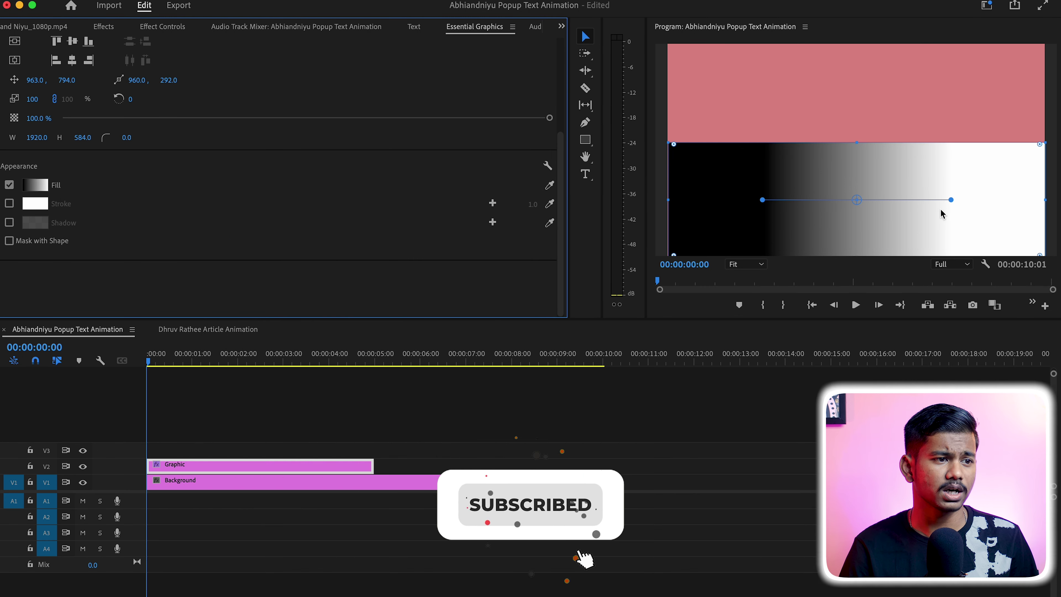
Drag the gradient handles so it runs vertically from the shape's bottom centre to its top edge.
click(953, 202)
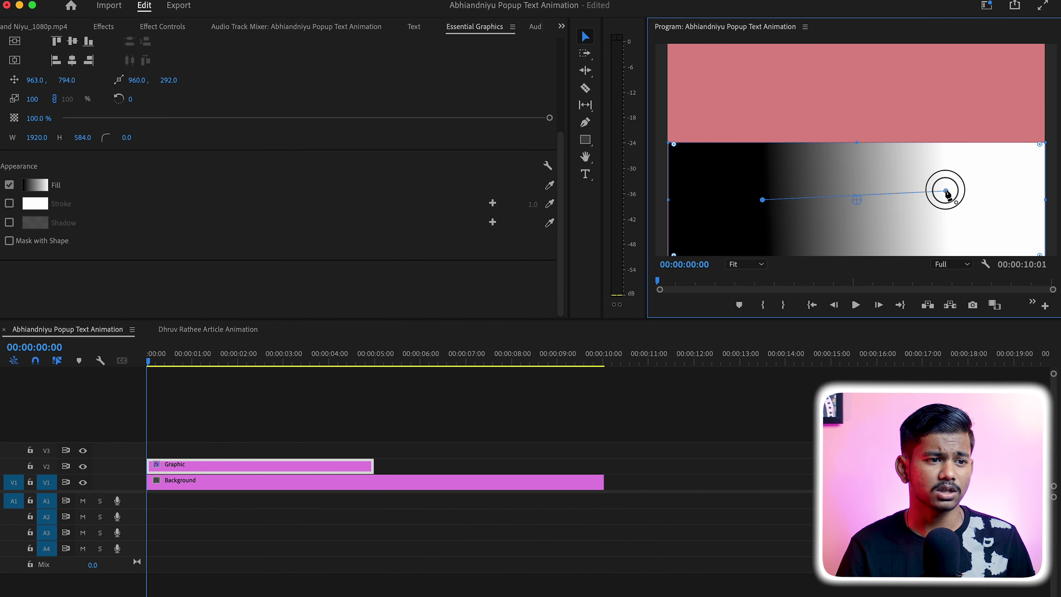
drag(947, 193, 863, 146)
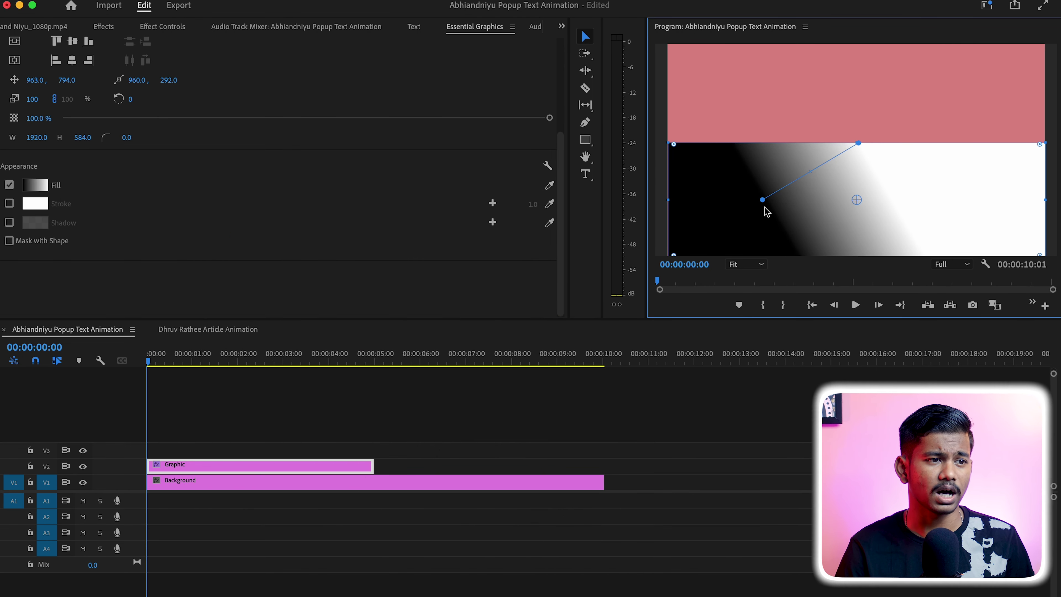
drag(763, 201, 857, 256)
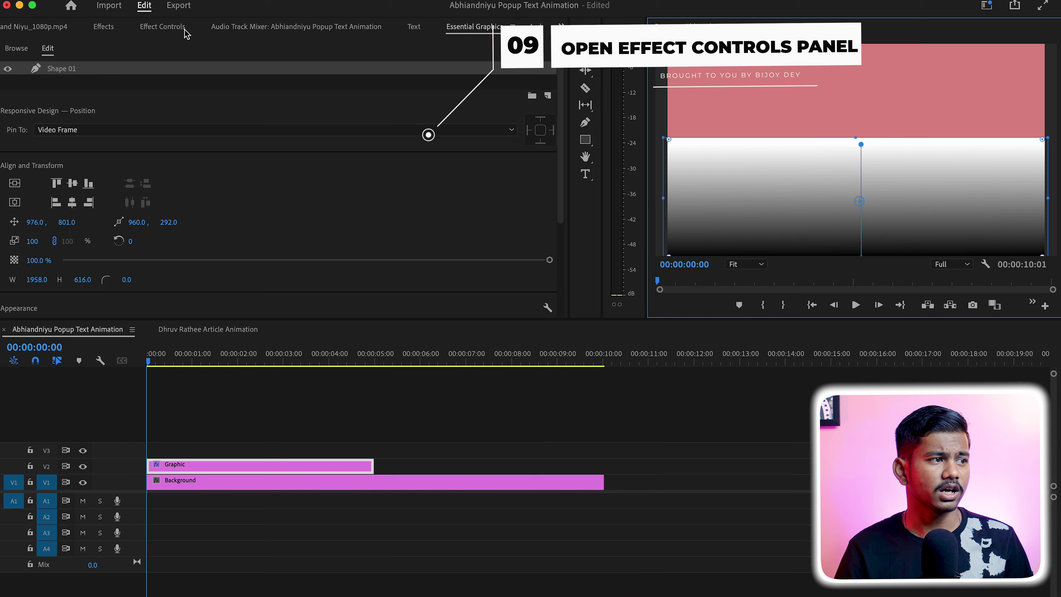
Extend the Graphic clip to about 10 seconds and set its blend mode to Multiply.
click(173, 30)
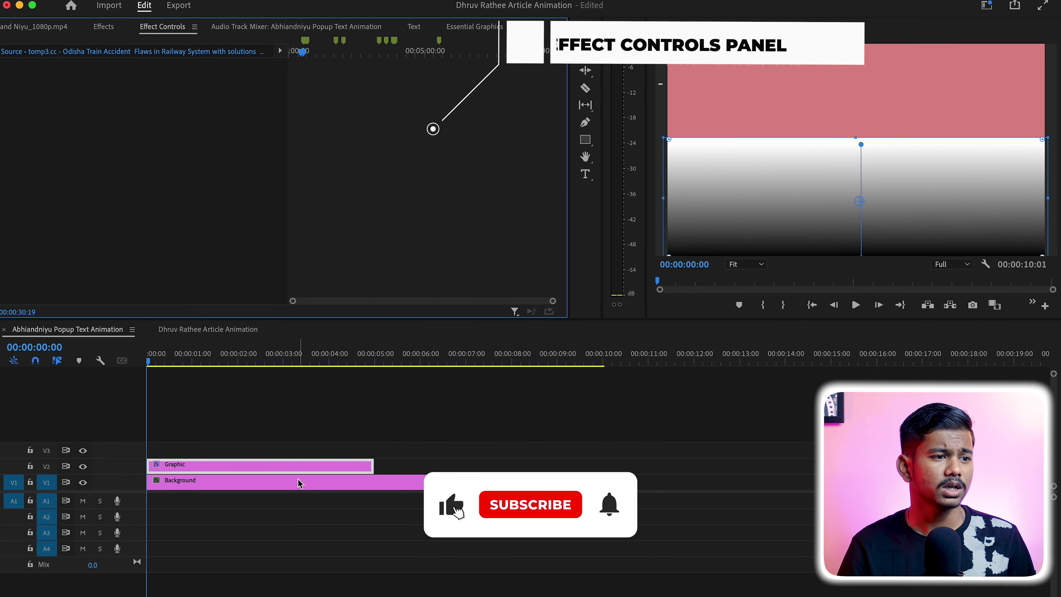
drag(370, 464, 601, 452)
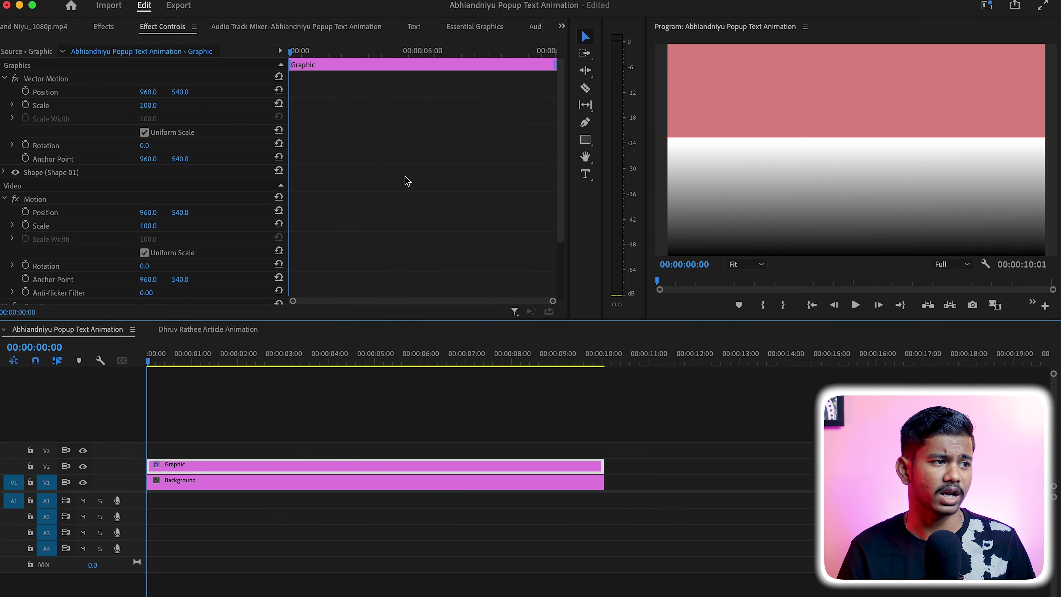
scroll(401, 249, down, 3)
click(151, 276)
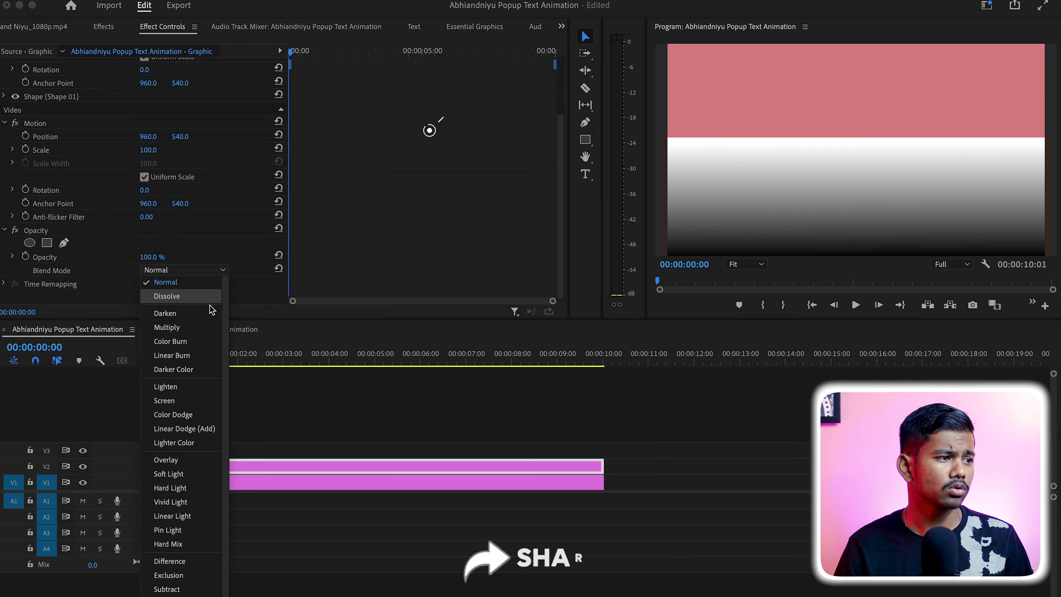
click(176, 327)
click(573, 442)
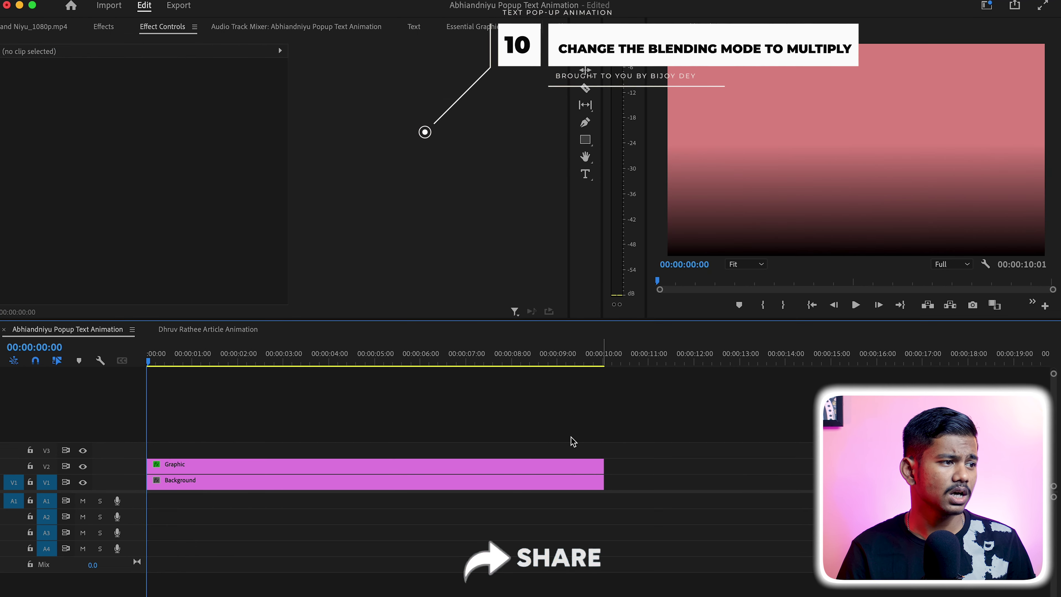
Raise the gradient shape's top edge and its dark fade handle higher in the frame.
click(419, 465)
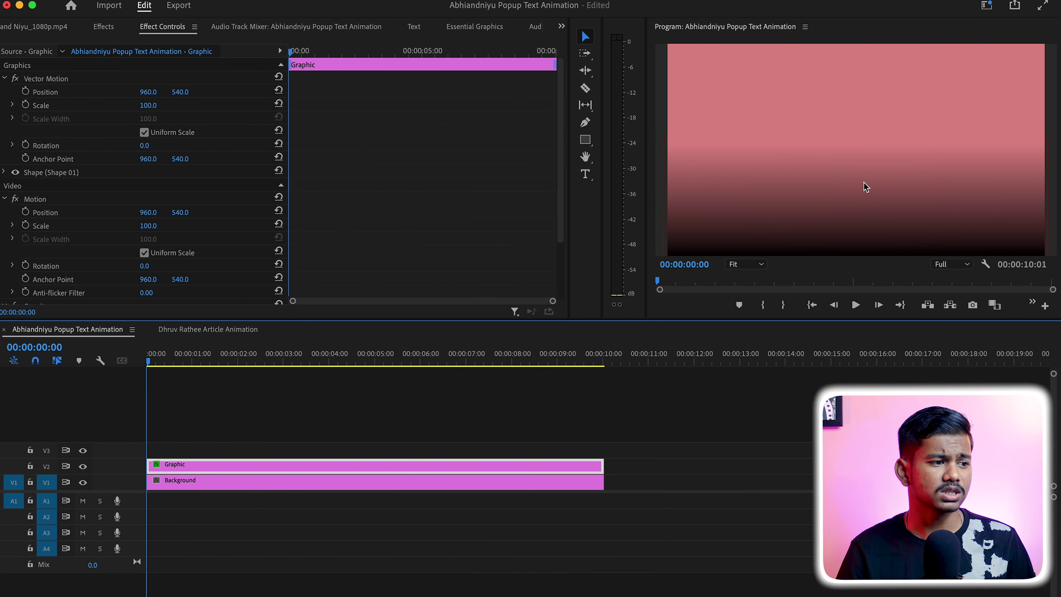
click(816, 205)
drag(857, 132, 855, 96)
click(785, 402)
click(827, 159)
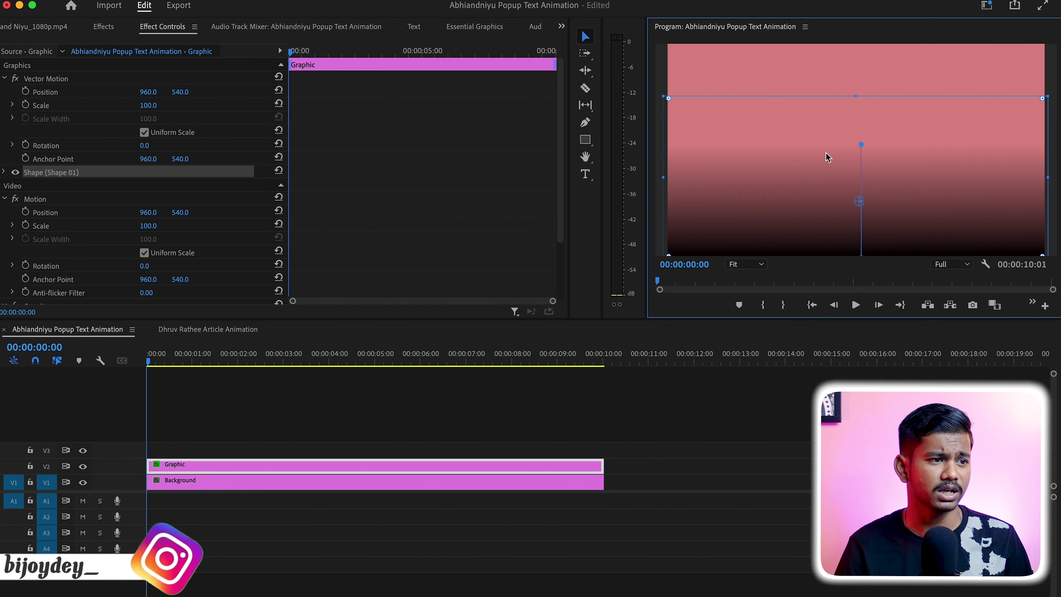
drag(862, 145, 858, 95)
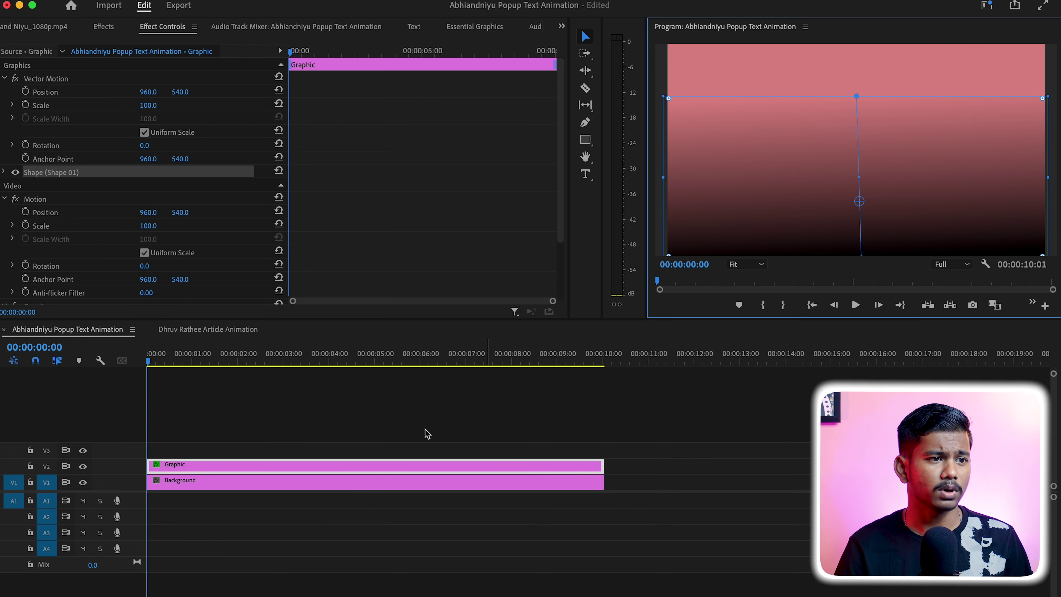
Move the shape's fill gradient midpoint to 34%, then show the train accident source footage.
click(495, 28)
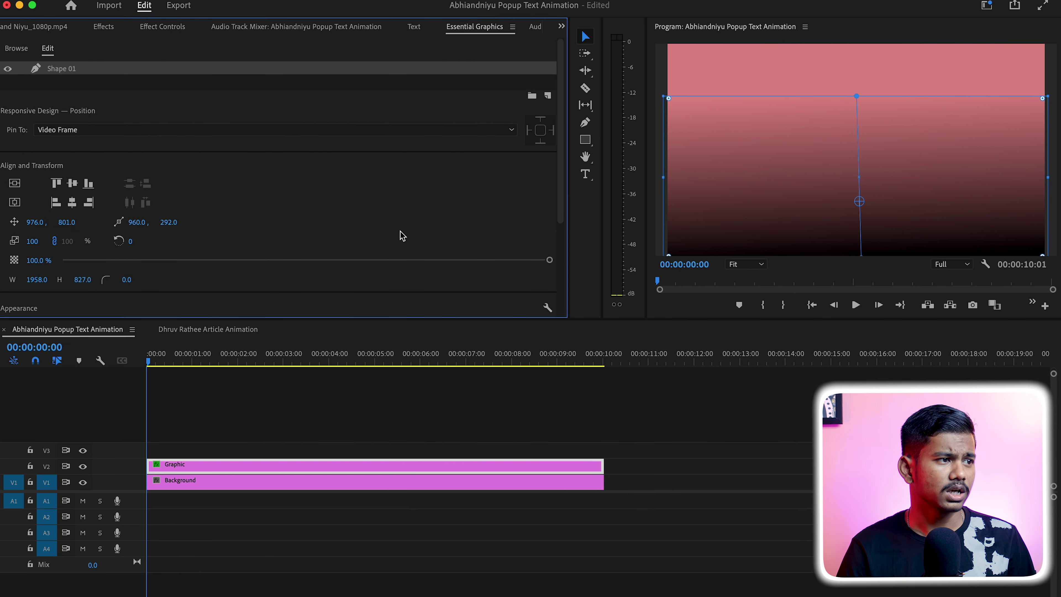
scroll(402, 236, down, 4)
click(41, 184)
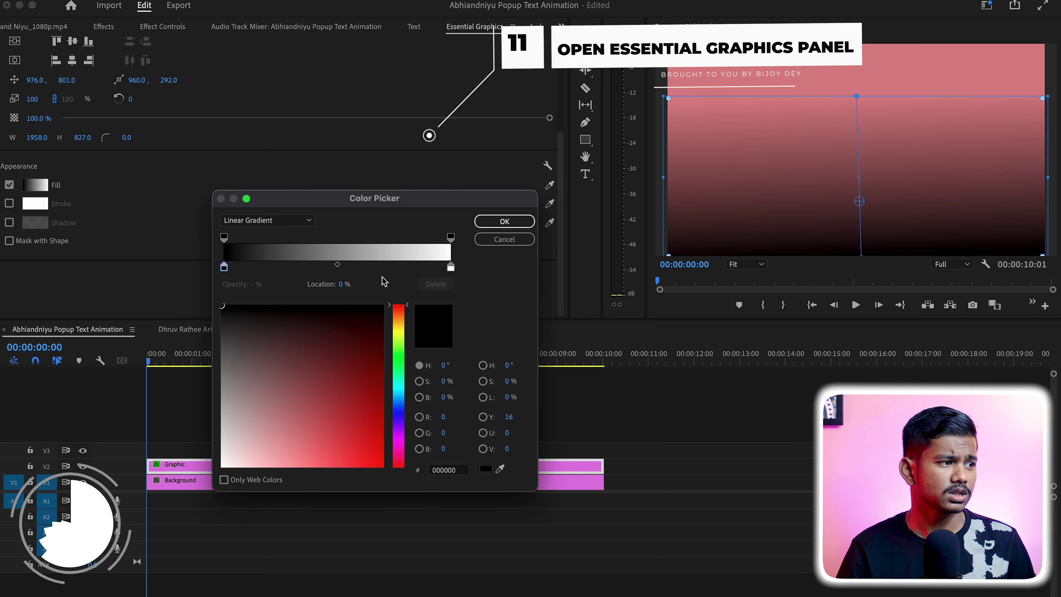
drag(338, 264, 316, 266)
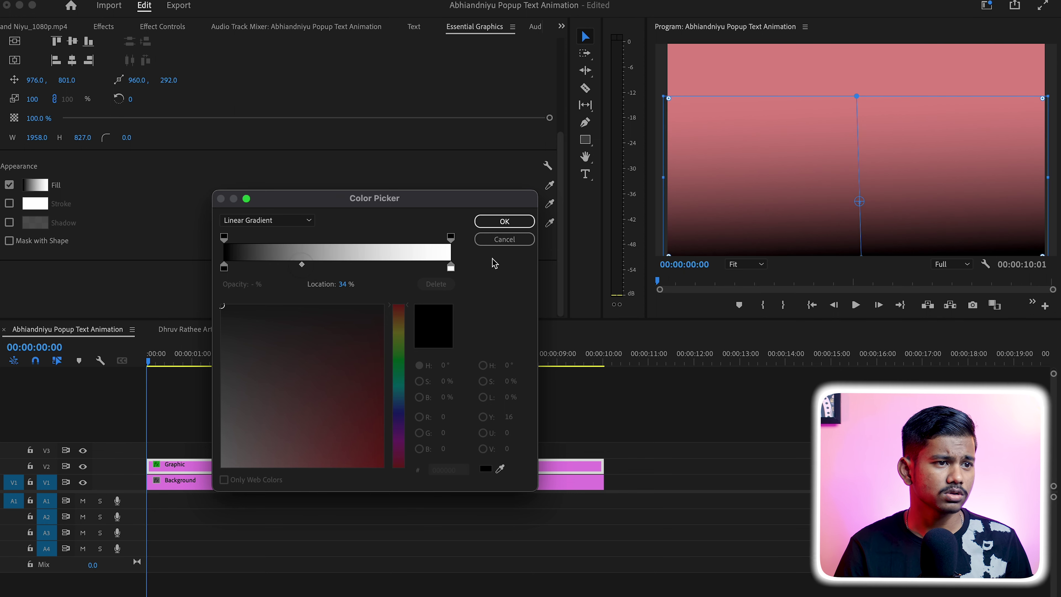
key(Return)
click(710, 408)
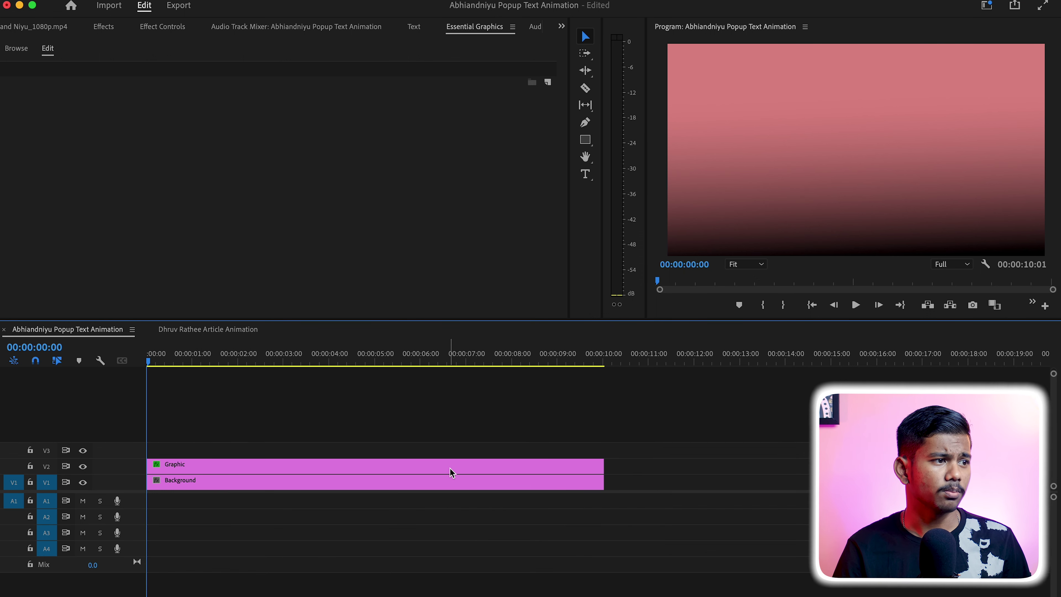
click(451, 470)
click(34, 32)
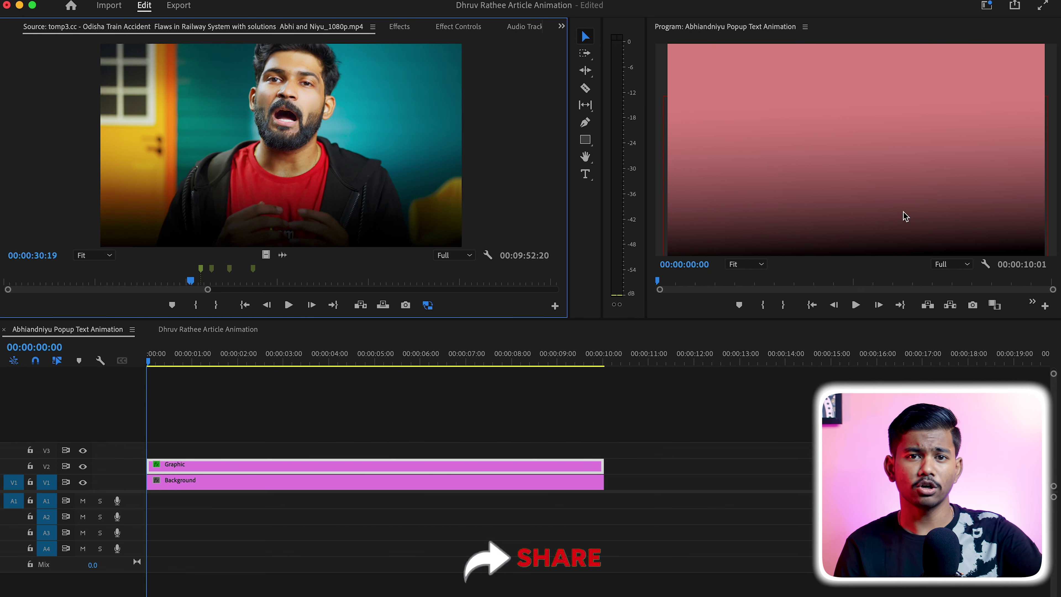
Move the Graphic clip to start around 00:00:11 and copy the source's 'Odisha mein train accident' caption.
key(shift+5)
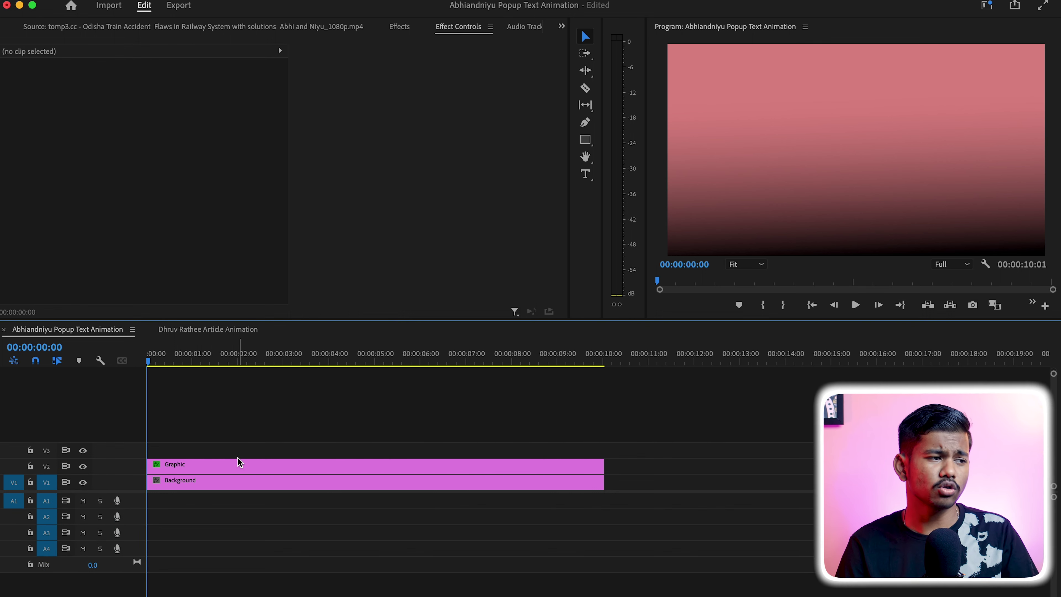
mouse_move(178, 467)
mouse_down()
mouse_move(558, 425)
mouse_move(678, 467)
mouse_up()
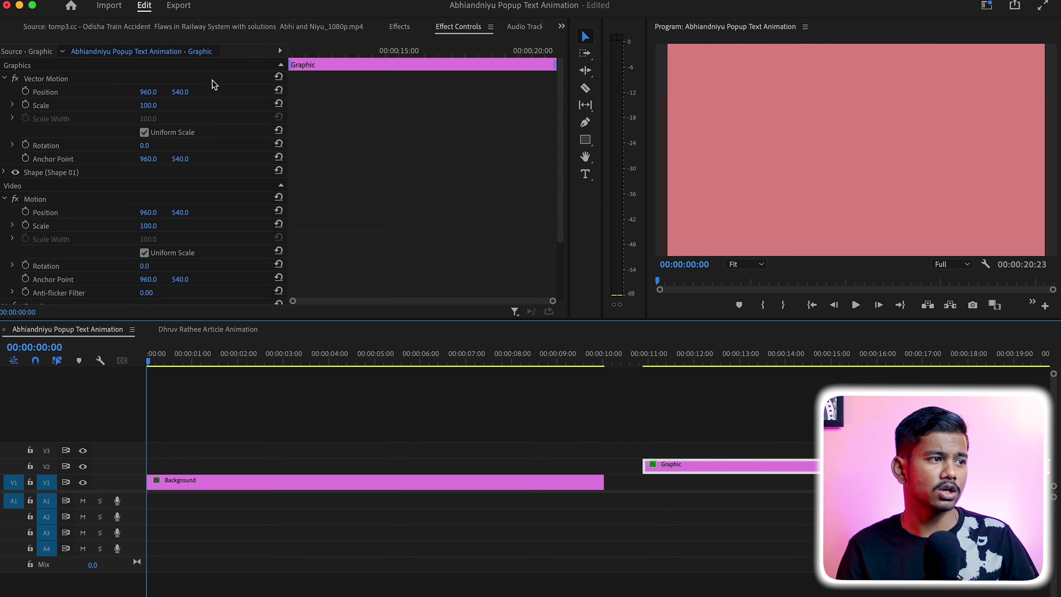
click(144, 23)
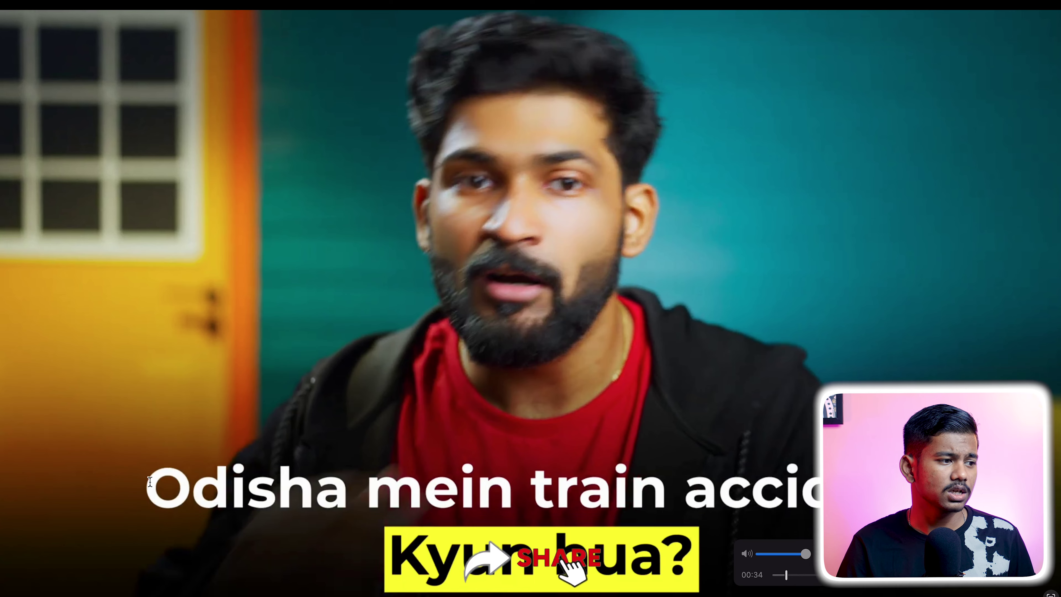
drag(150, 482, 812, 488)
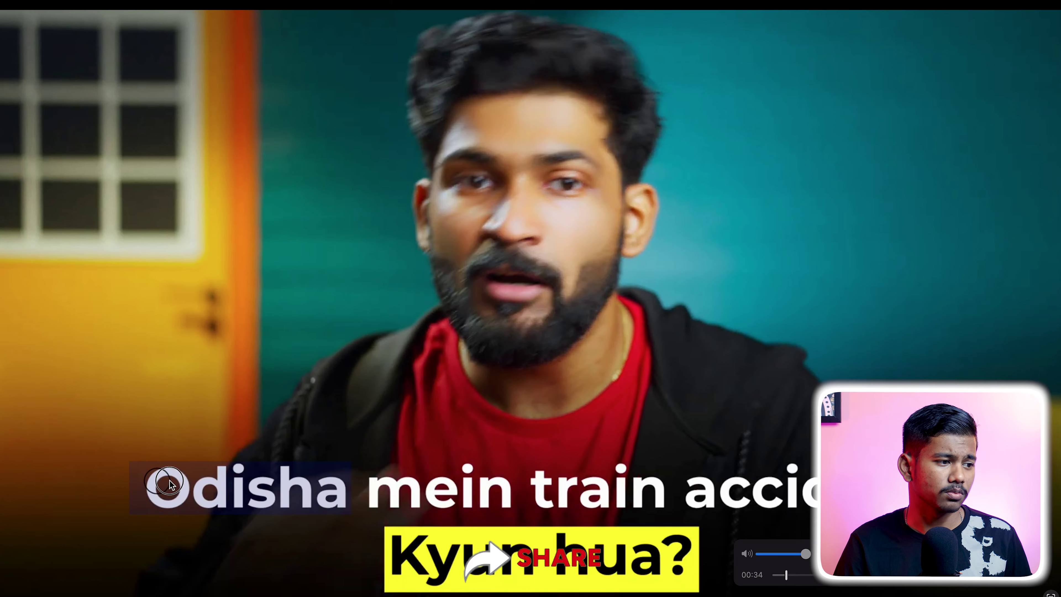
key(ctrl+c)
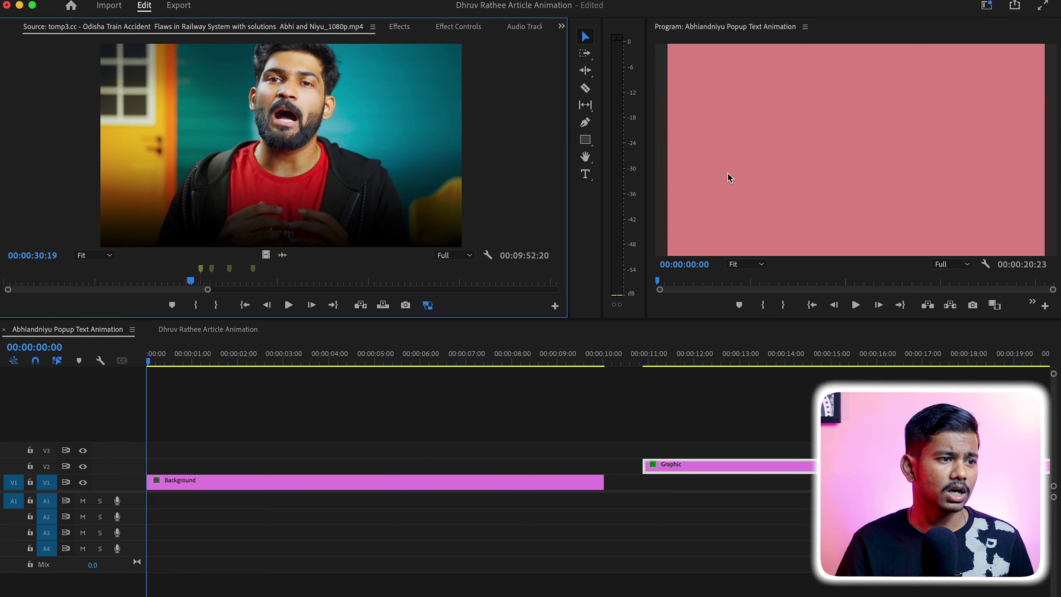
Paste 'Odisha mein train accident' into a new text box over the pink background.
click(702, 176)
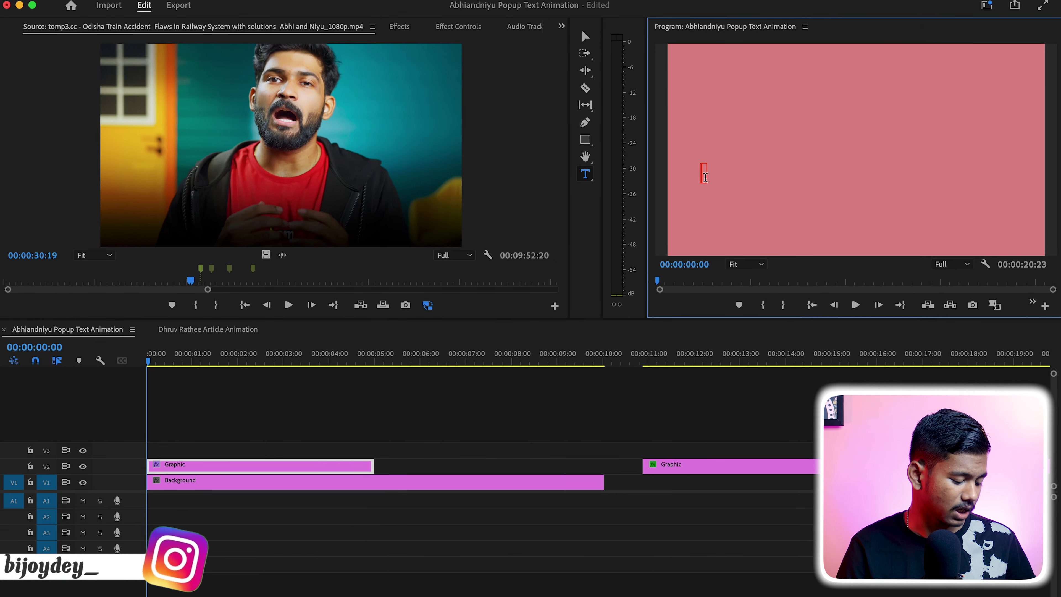
key(ctrl+v)
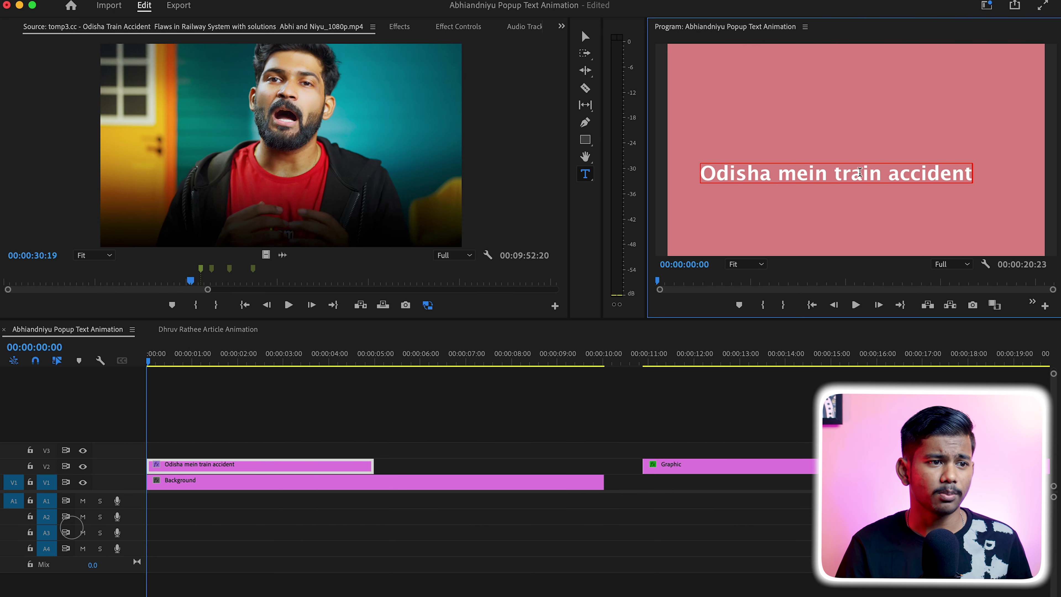
triple_click(860, 172)
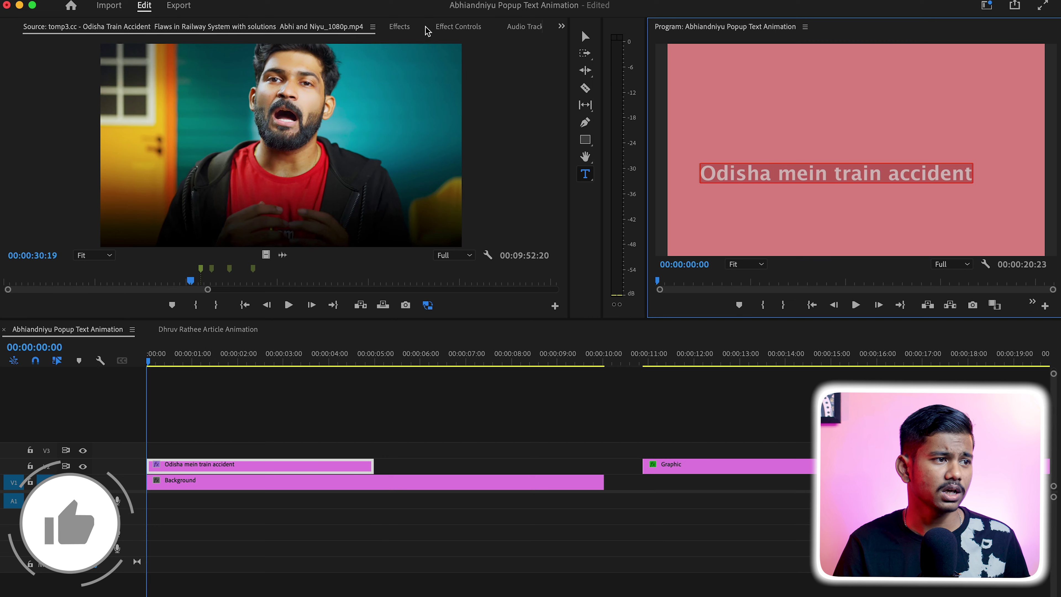
Trim the new title clip so it ends with the Background clip.
click(458, 26)
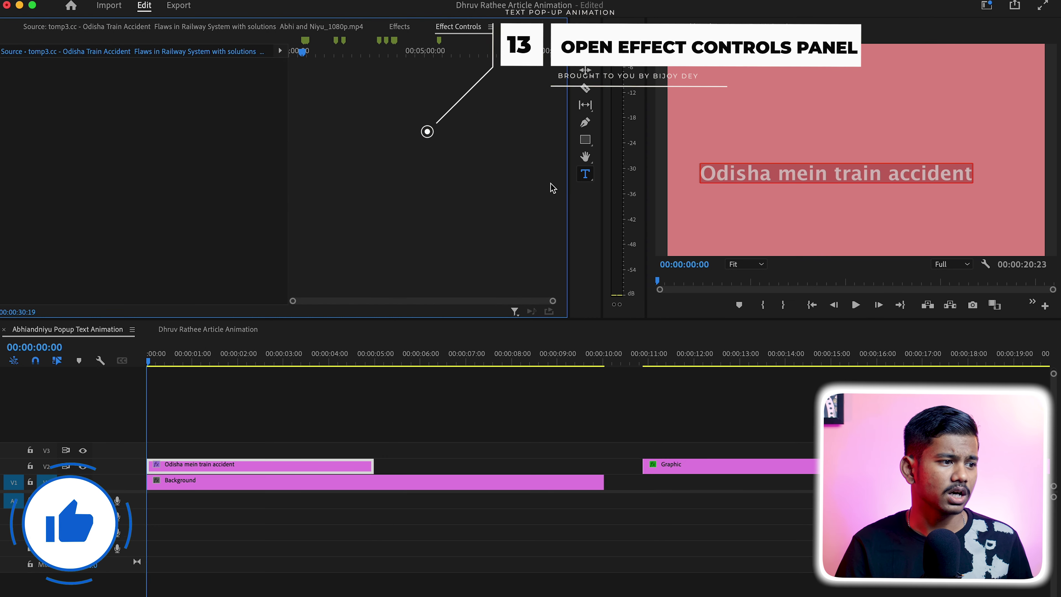
click(244, 465)
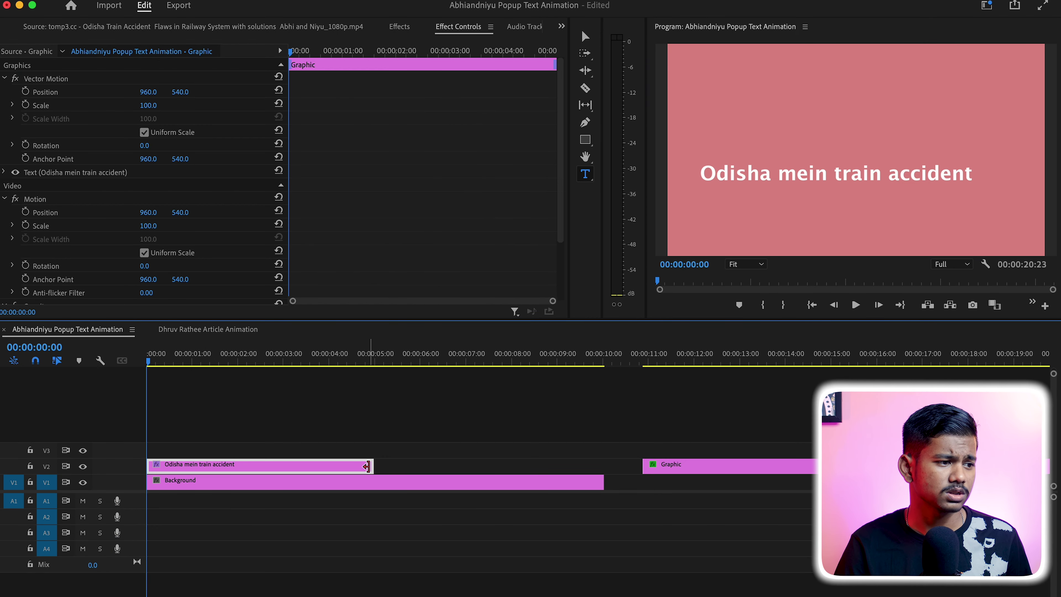
drag(367, 466, 603, 466)
scroll(5, 120, down, 3)
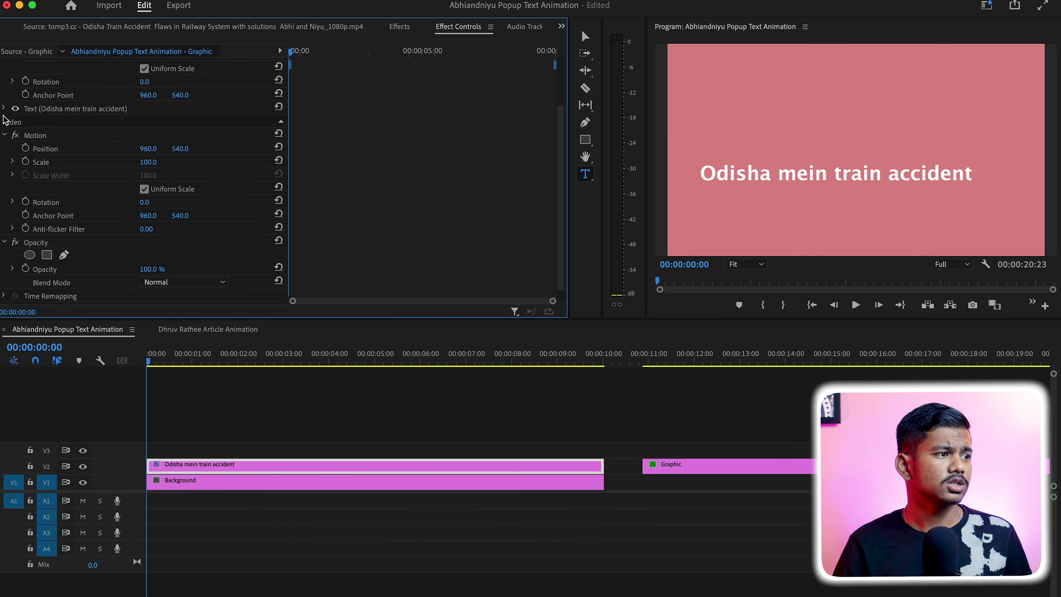
Set the title's font style to Bold after briefly trying Regular.
click(4, 109)
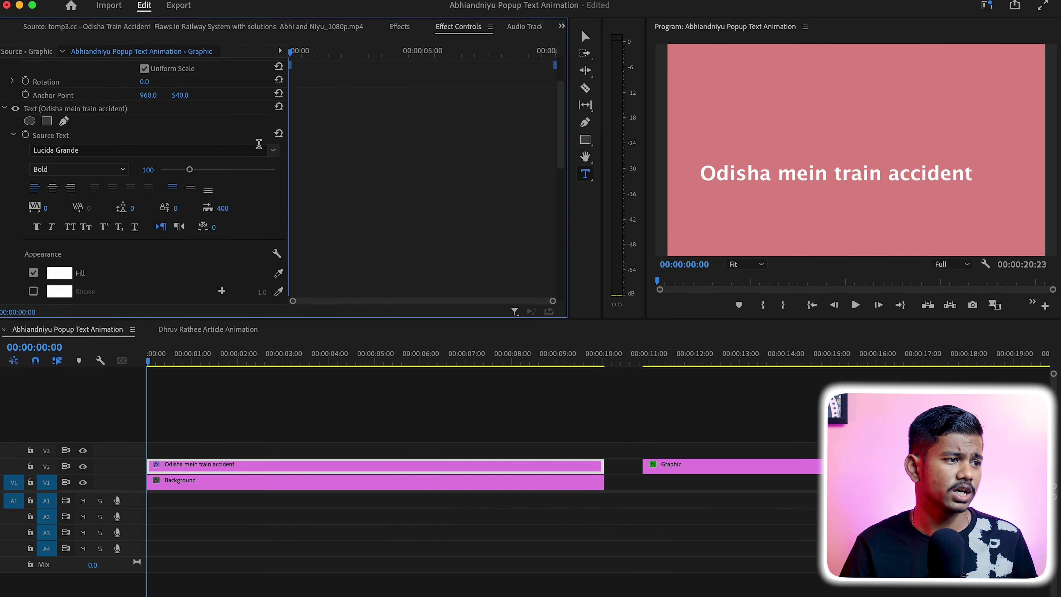
click(798, 176)
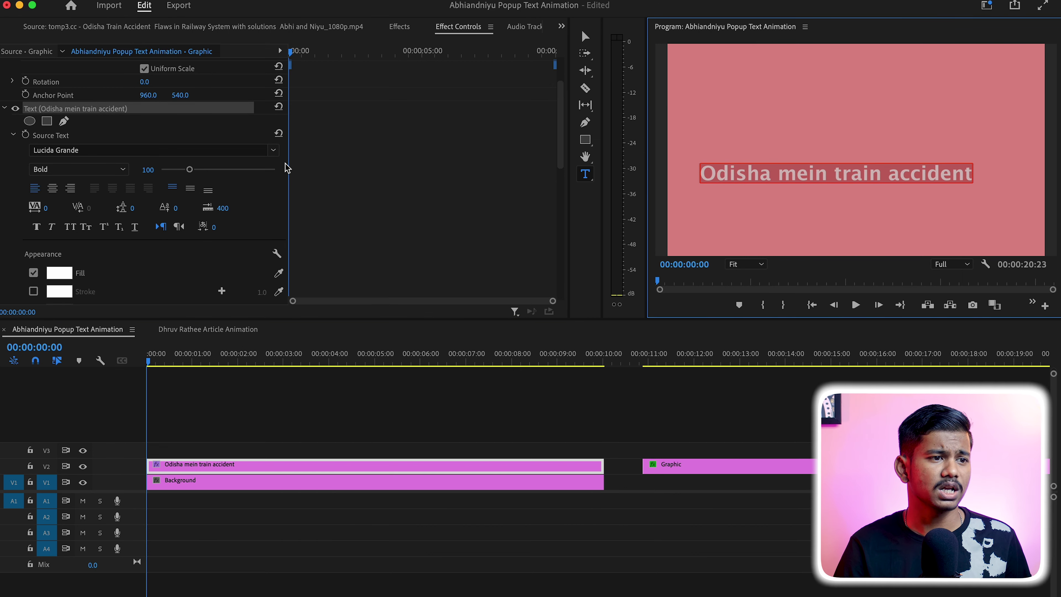
click(69, 169)
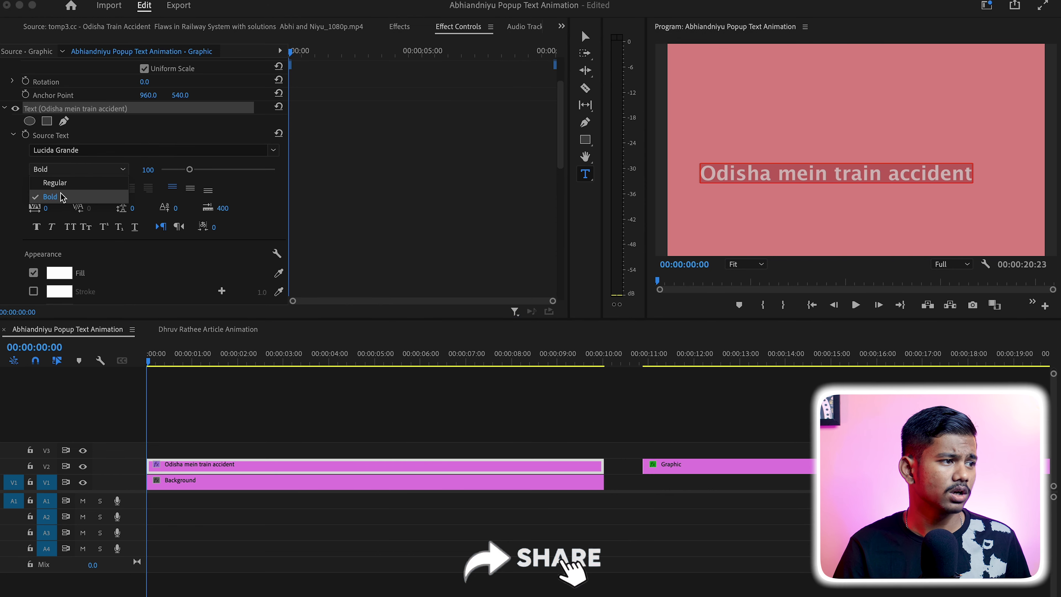
click(57, 183)
click(81, 168)
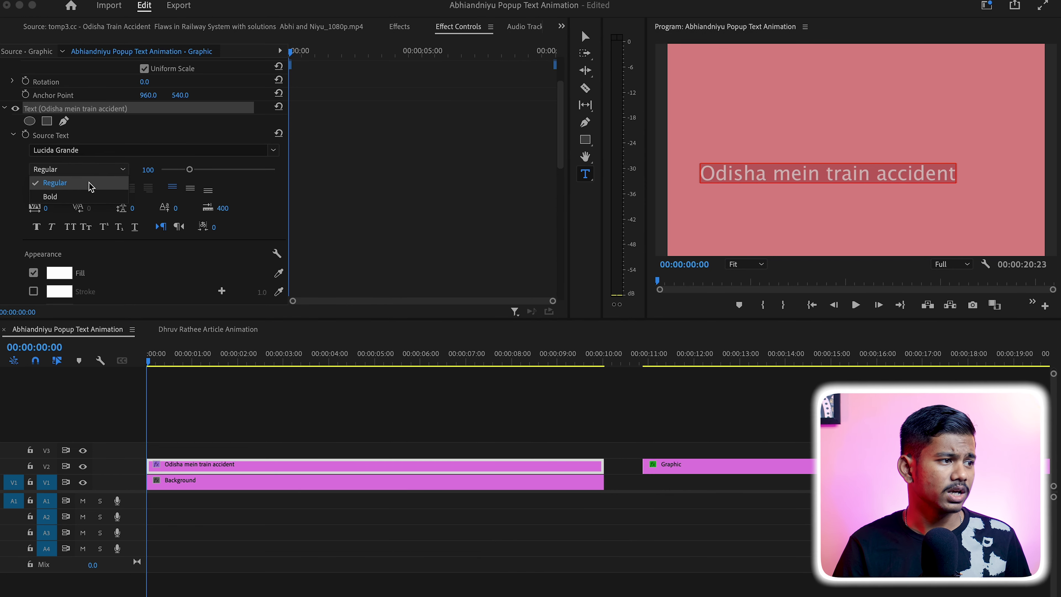
click(78, 196)
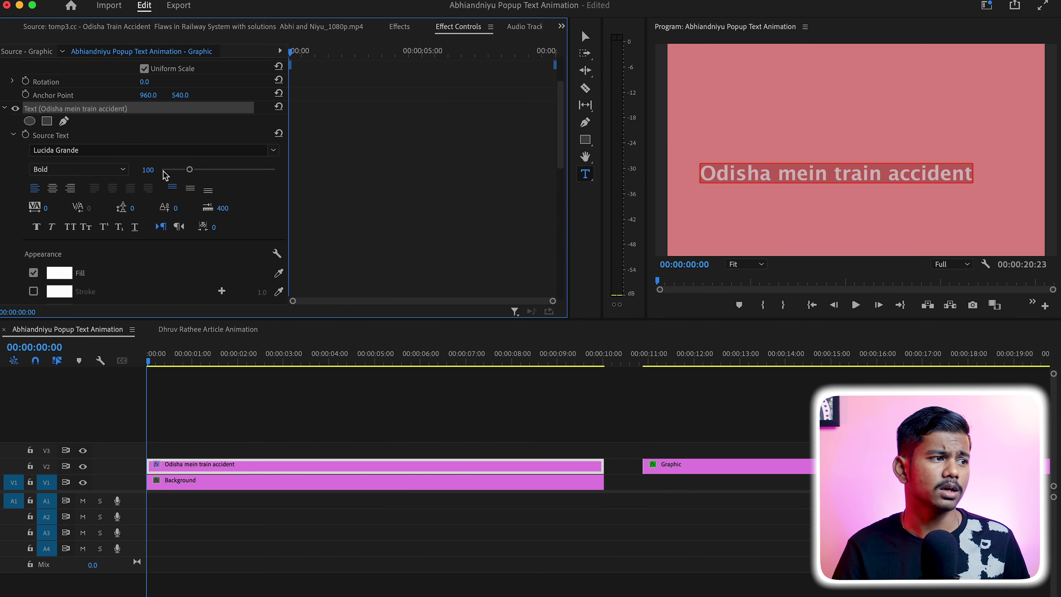
scroll(344, 180, up, 3)
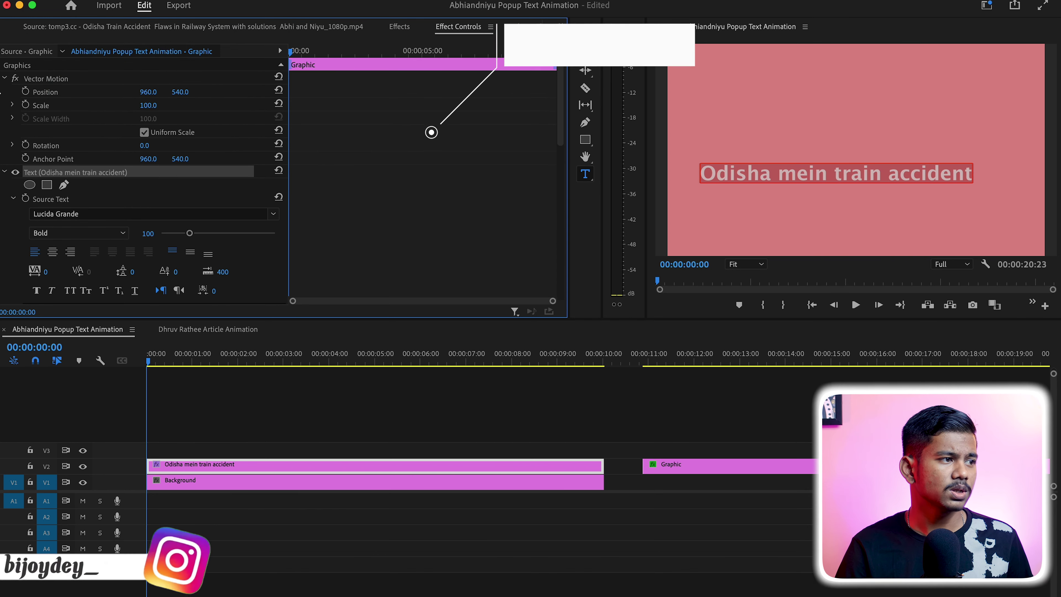
Centre the title vertically, then move it down near the bottom of the frame.
drag(165, 96, 183, 92)
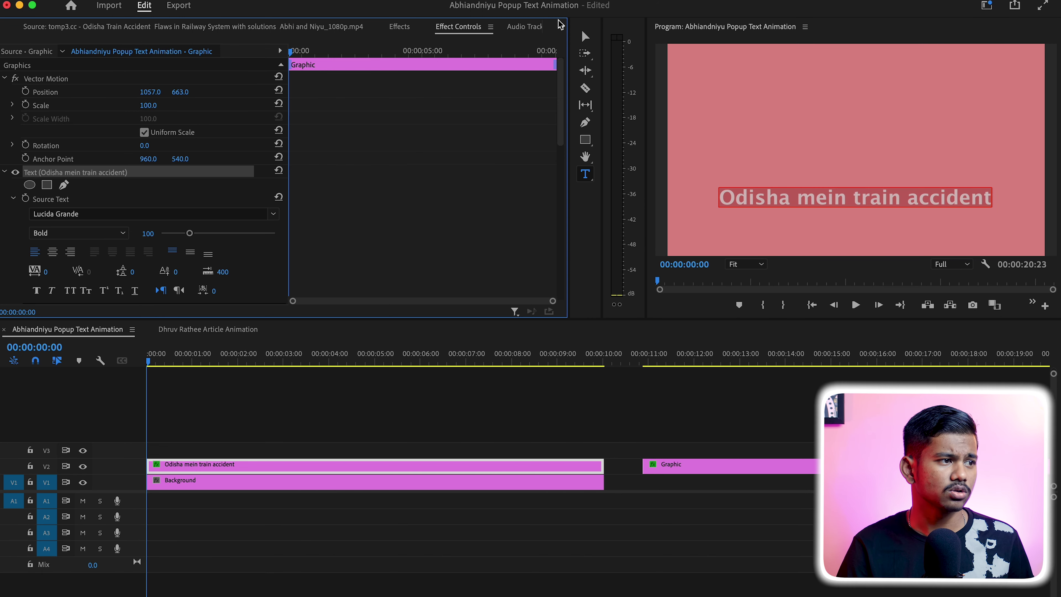
click(559, 25)
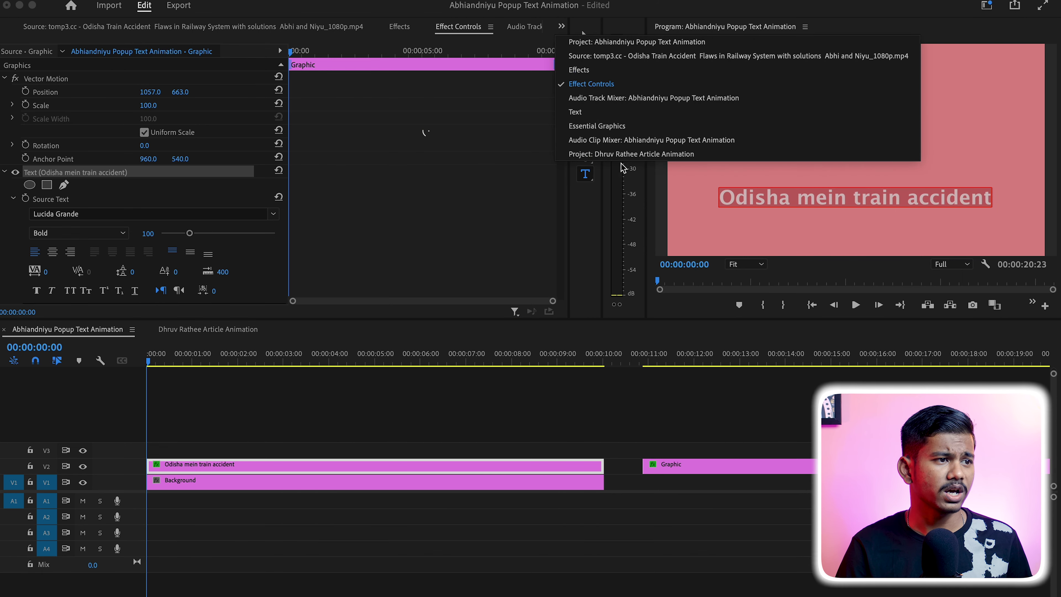
click(585, 126)
click(72, 182)
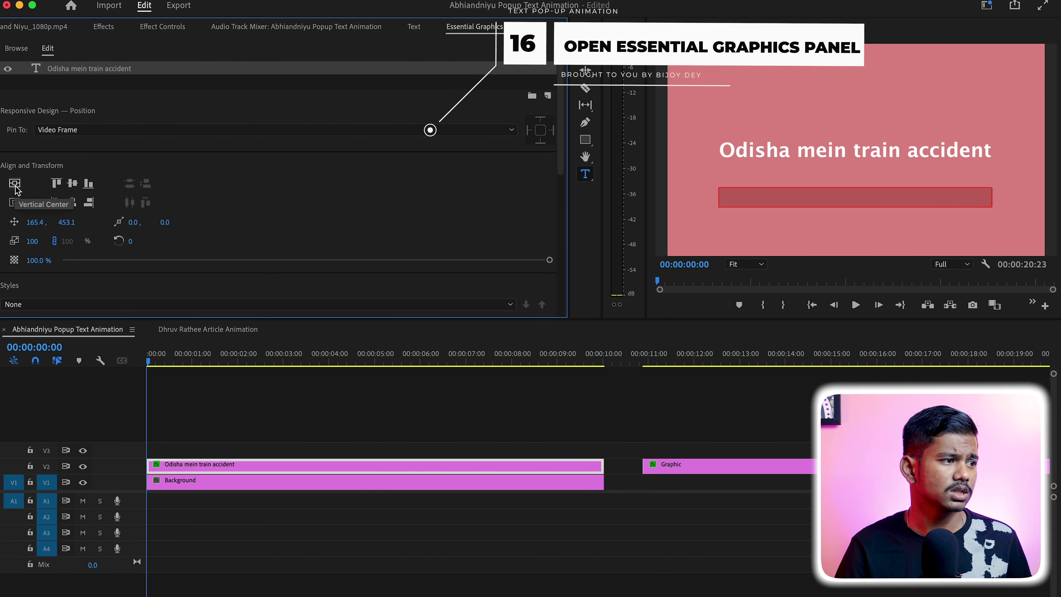
drag(181, 92, 185, 91)
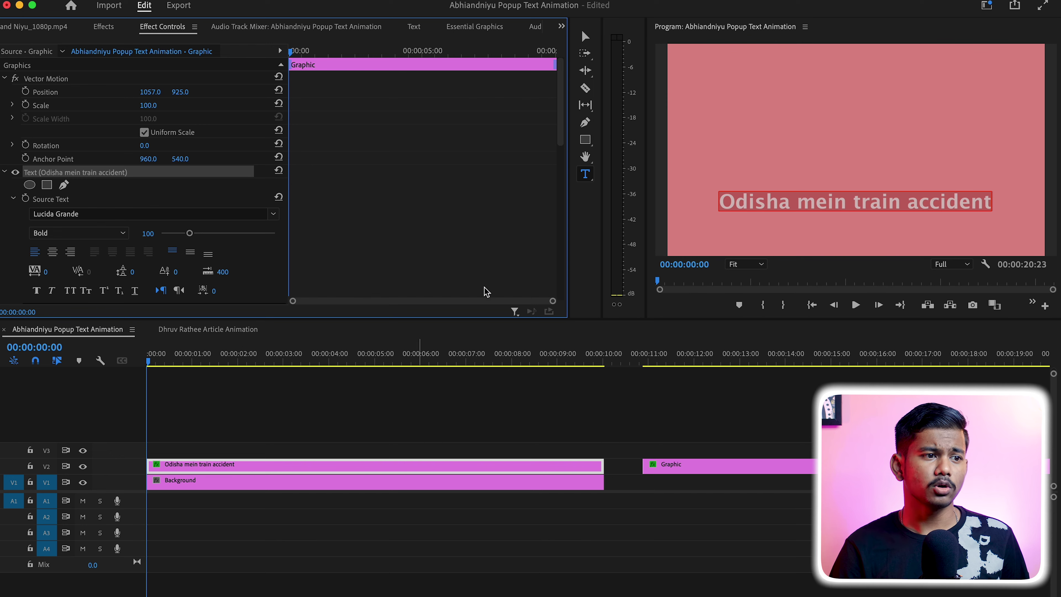
Select the 'Odisha mein train accident' title clip on V2.
click(598, 367)
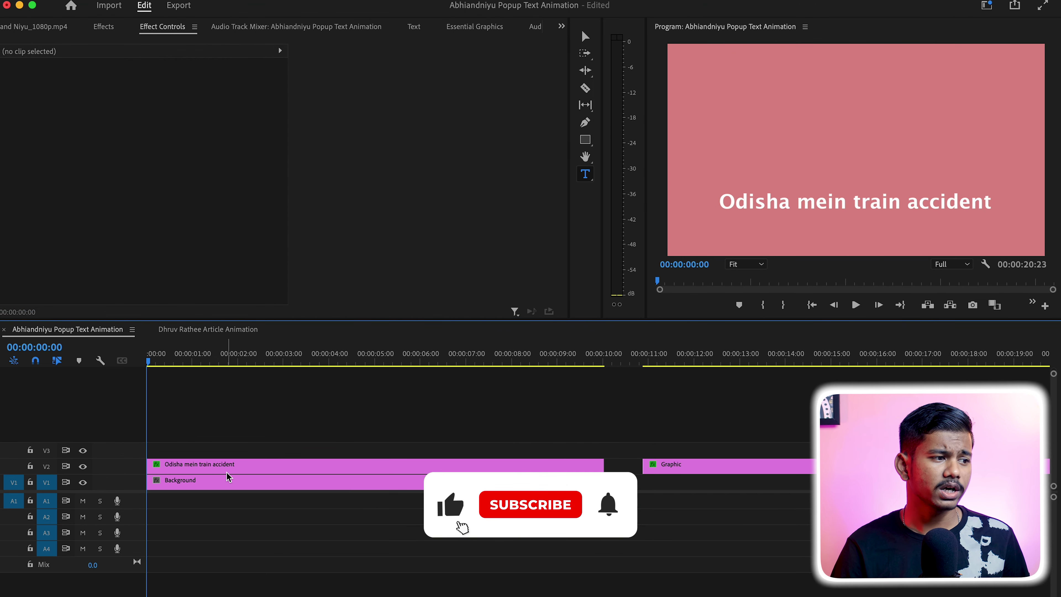
click(242, 471)
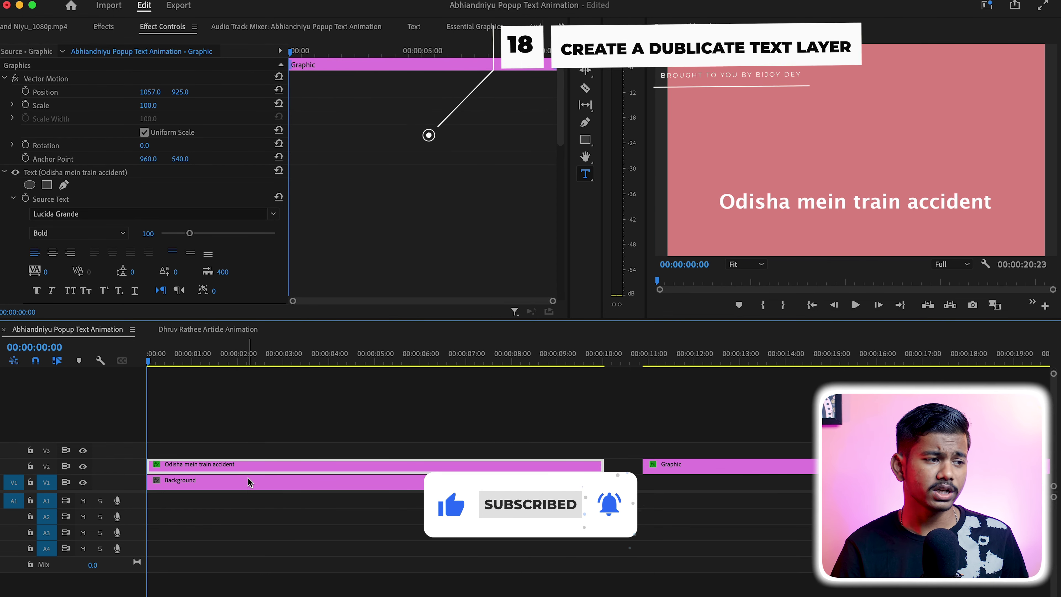
click(231, 467)
Duplicate the title onto V3 and trim the copy down to the word 'Odisha'.
drag(233, 468, 235, 452)
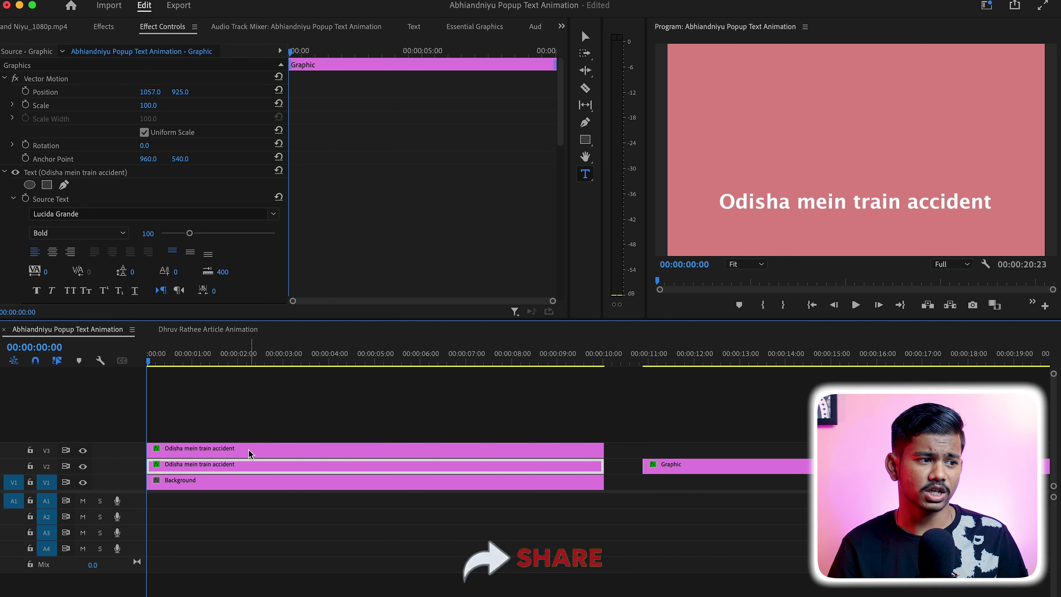
click(254, 451)
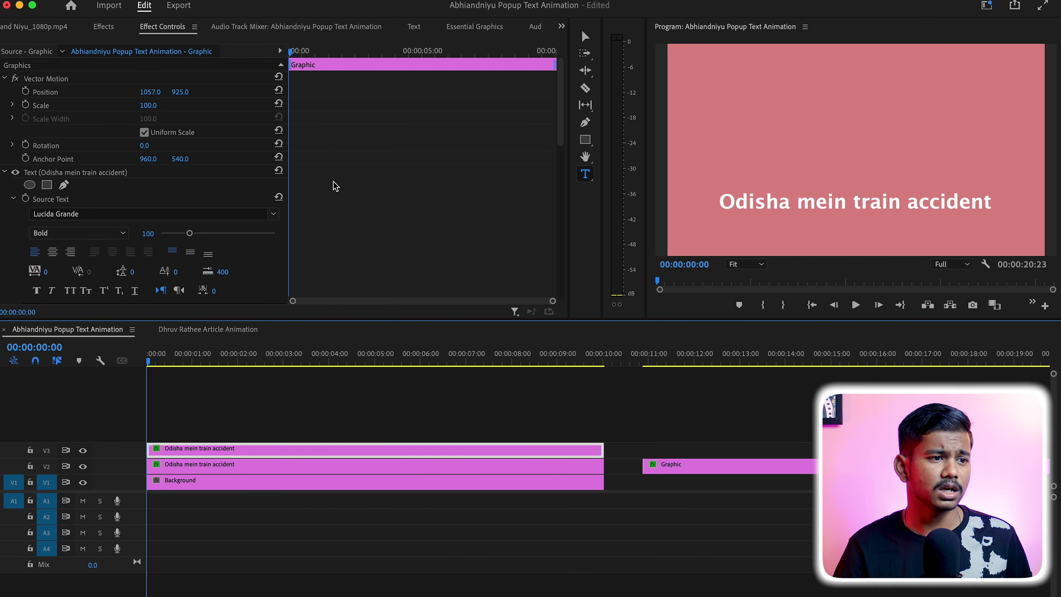
click(796, 200)
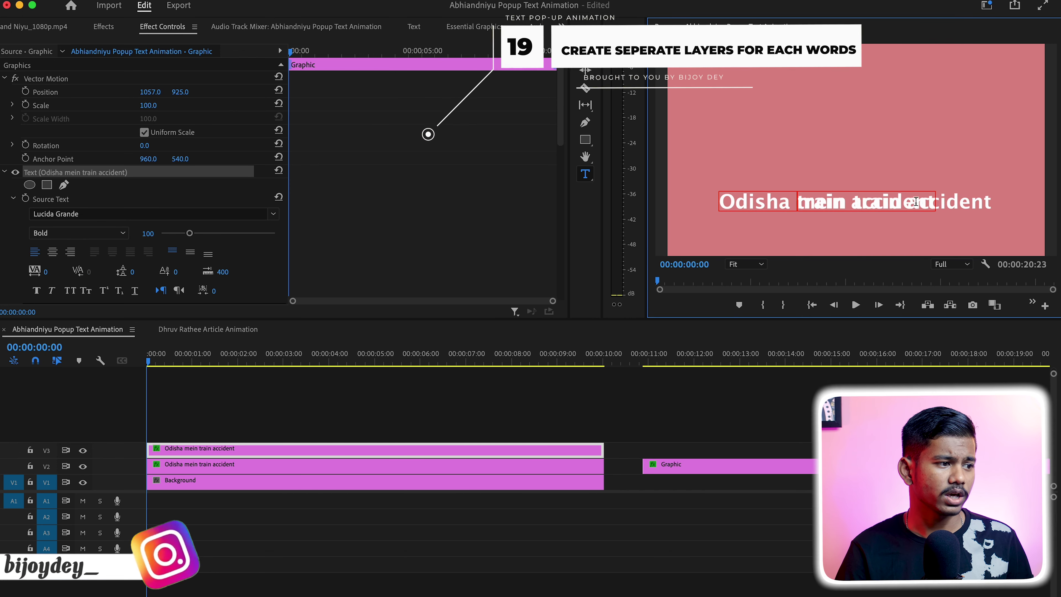
key(BackSpace)
key(BackSpace)
key(BackSpace)
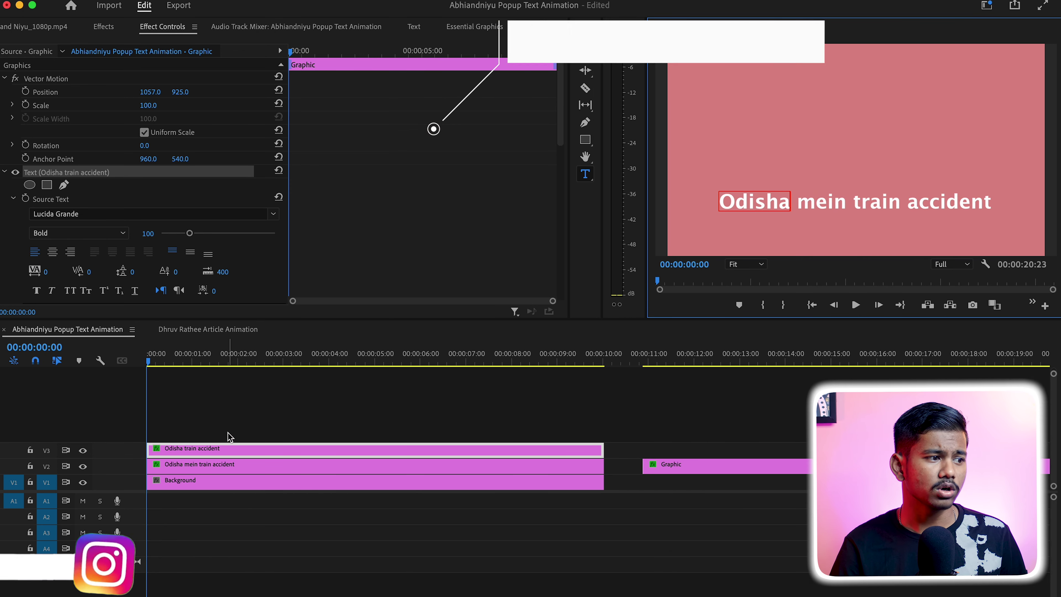
key(Escape)
Duplicate the title onto V4, slide it right and cut it down to 'mein'.
drag(225, 464, 239, 436)
click(791, 195)
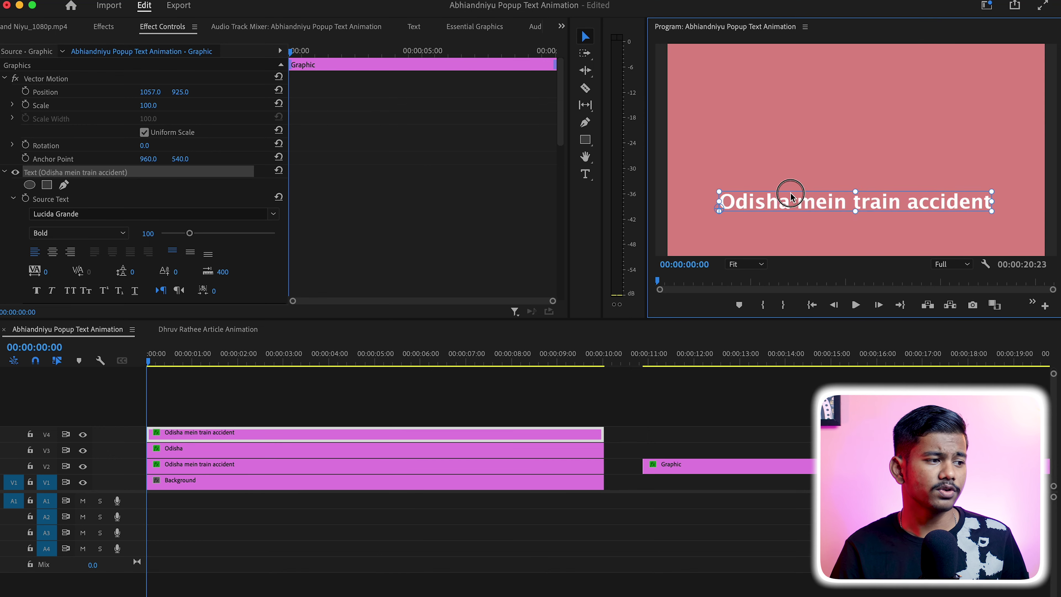
click(83, 450)
mouse_move(150, 92)
mouse_down()
mouse_move(180, 91)
mouse_move(182, 108)
mouse_up()
click(856, 198)
key(BackSpace)
key(BackSpace)
key(BackSpace)
key(BackSpace)
key(BackSpace)
key(BackSpace)
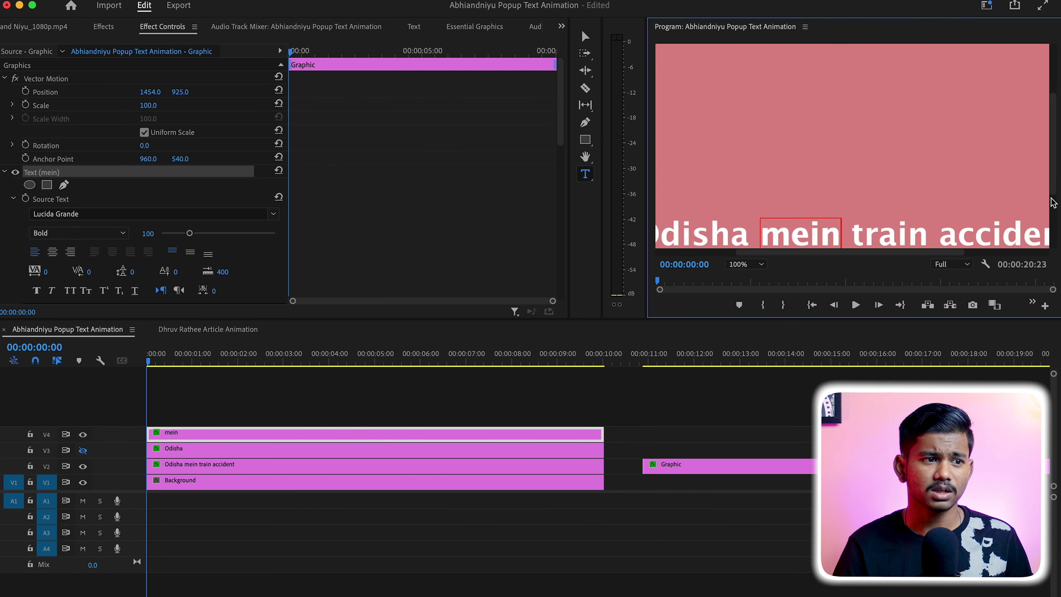
click(743, 281)
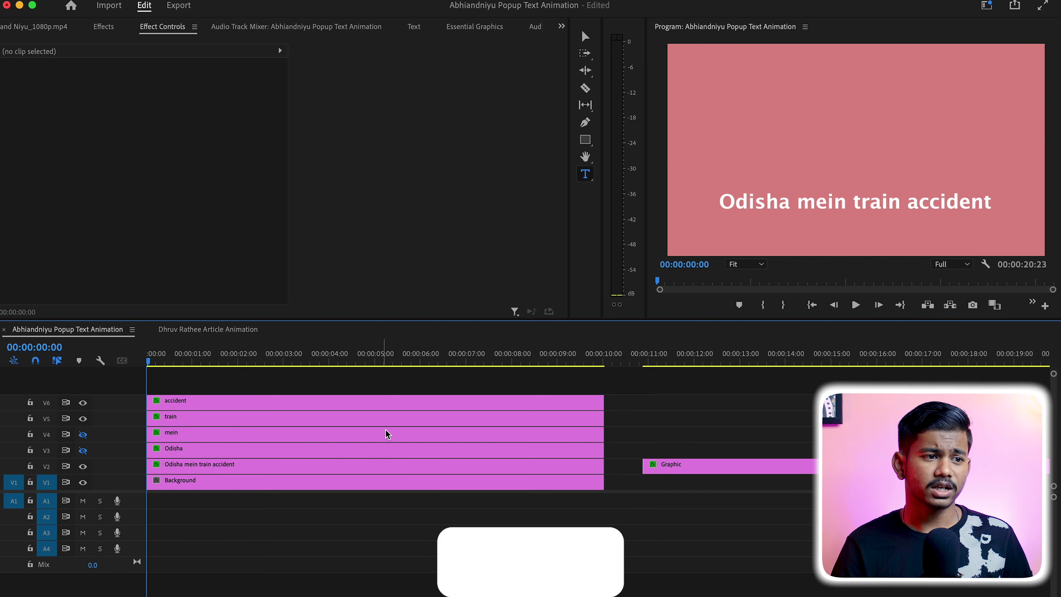
click(83, 435)
click(83, 450)
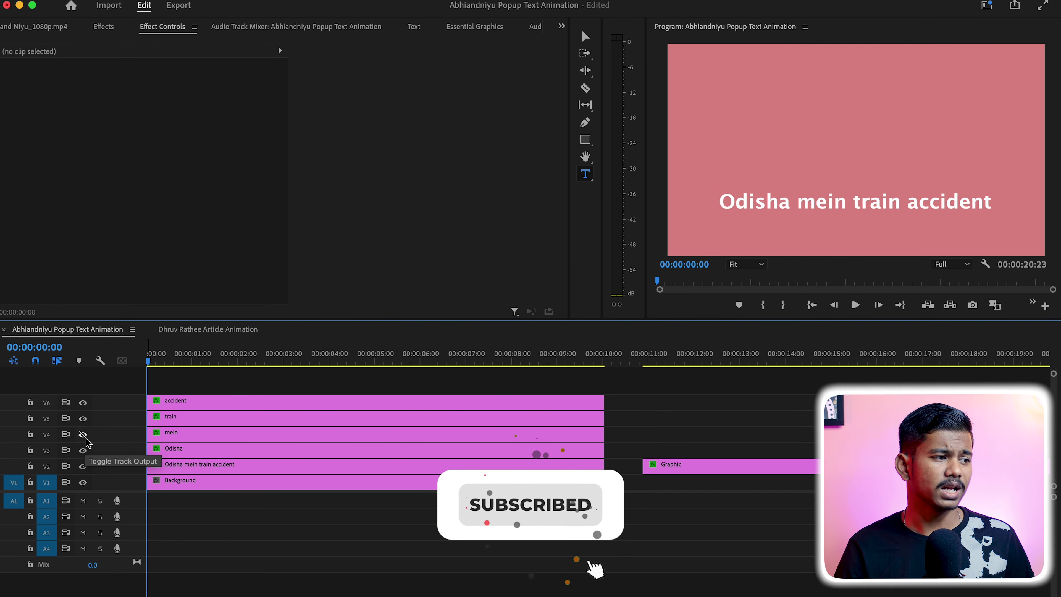
Delete the full-line title and move the Graphic clip to the start of V2.
click(204, 472)
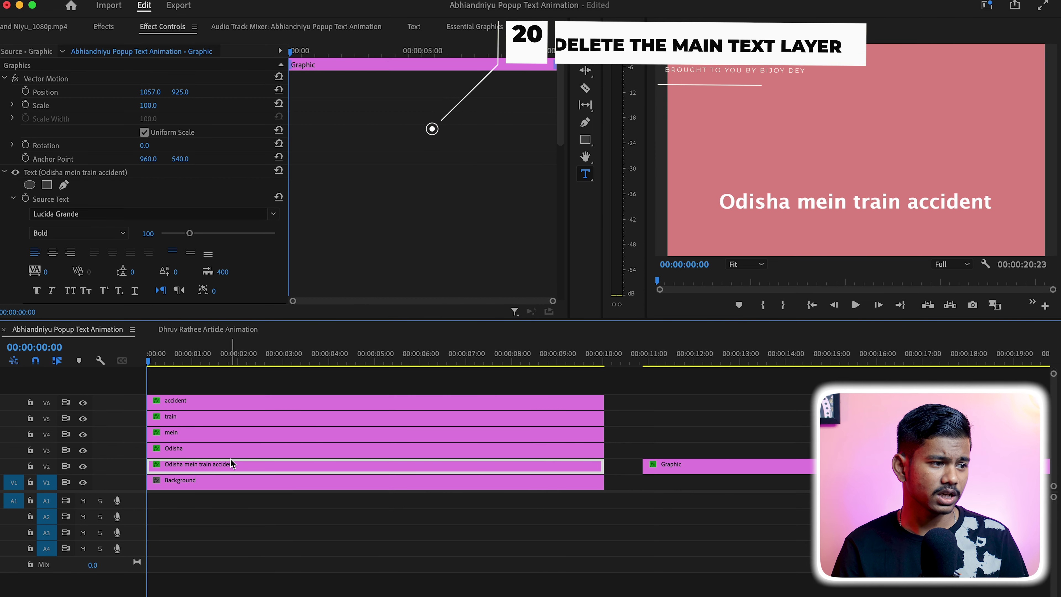
key(Delete)
click(366, 409)
mouse_move(390, 385)
mouse_down()
mouse_move(277, 452)
mouse_move(288, 468)
mouse_up()
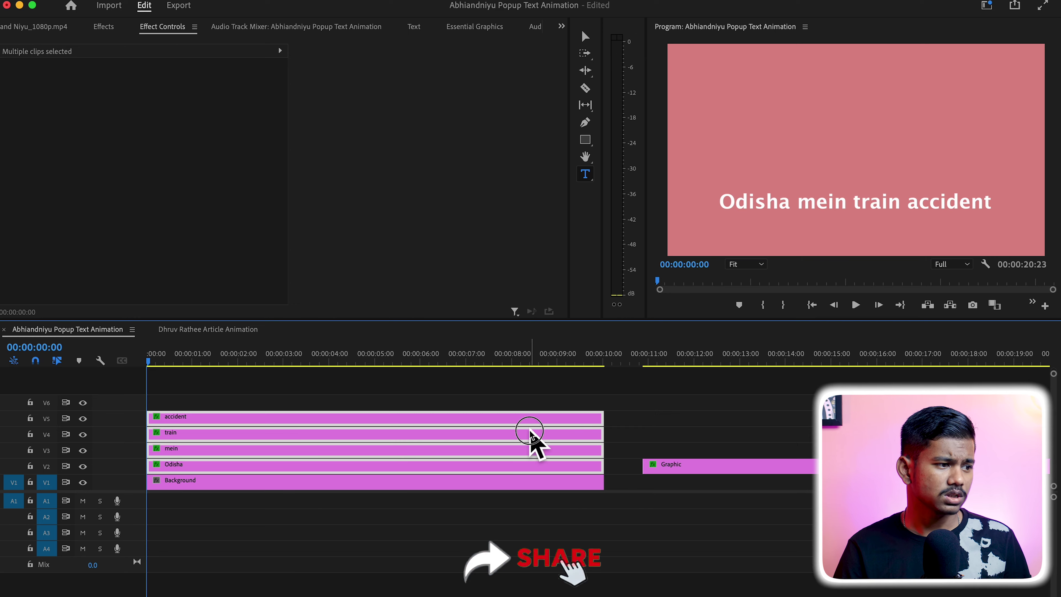
drag(531, 433, 531, 417)
mouse_move(675, 466)
mouse_down()
mouse_move(234, 472)
mouse_move(251, 415)
mouse_up()
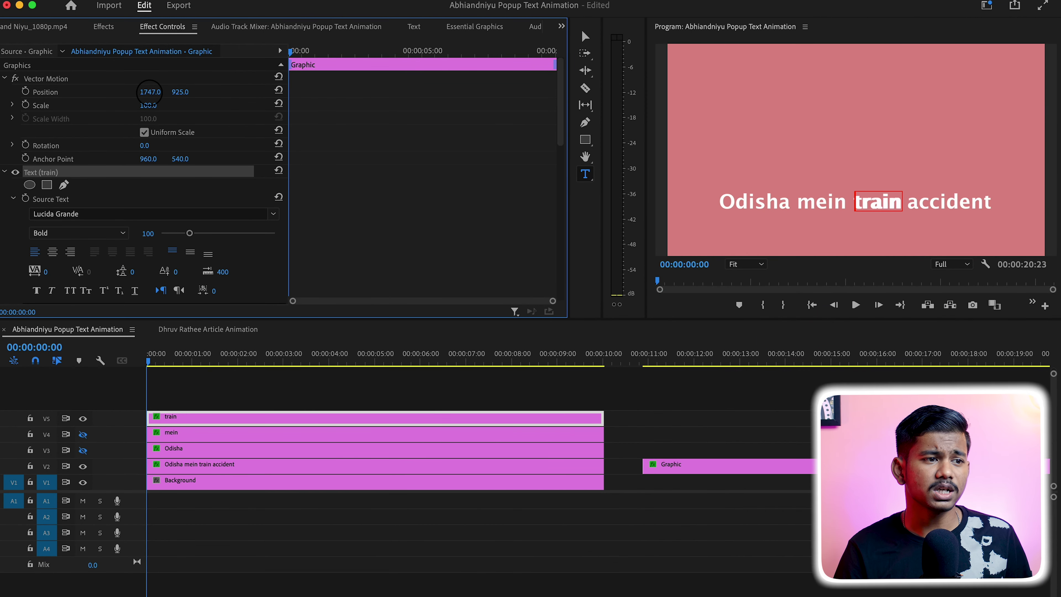
Fine-tune the 'train' word's horizontal position at 100% preview magnification.
click(746, 264)
click(746, 347)
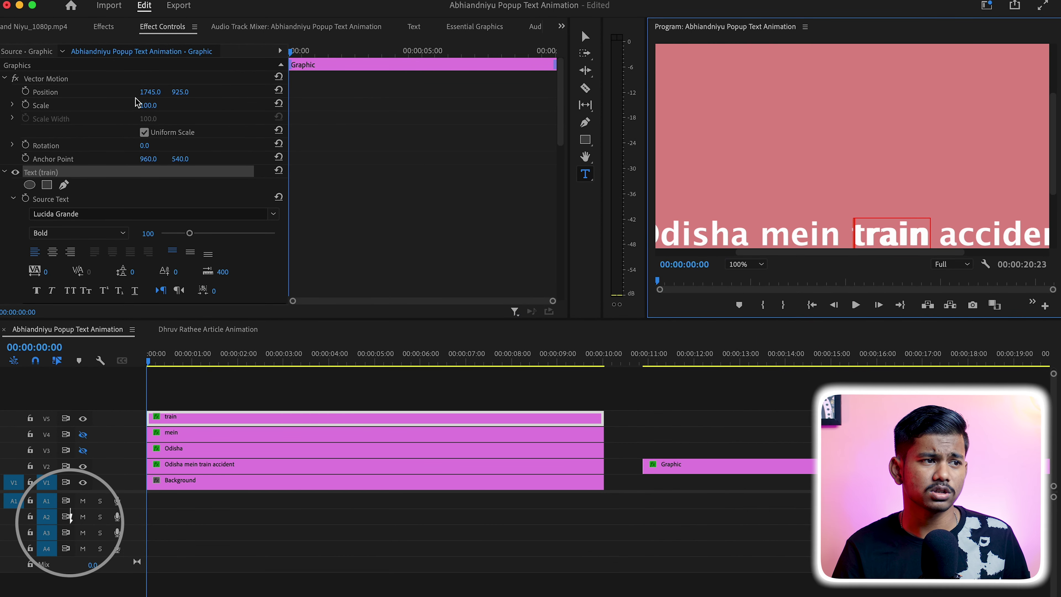
drag(149, 92, 151, 91)
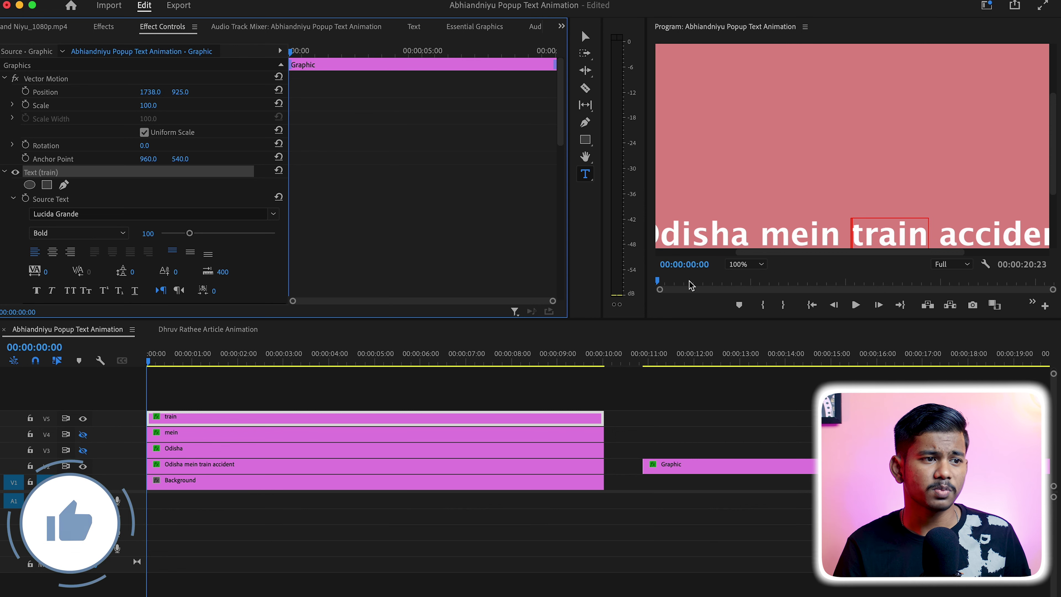
click(746, 264)
click(746, 279)
Duplicate the title onto V6 and align it over the word 'accident'.
click(206, 465)
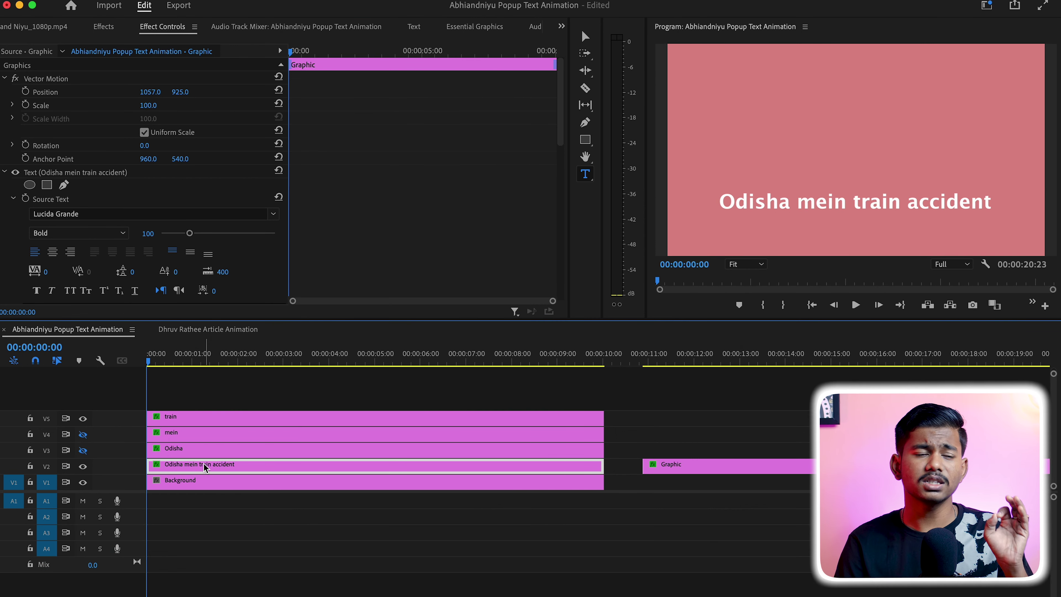
drag(206, 465, 206, 400)
click(910, 209)
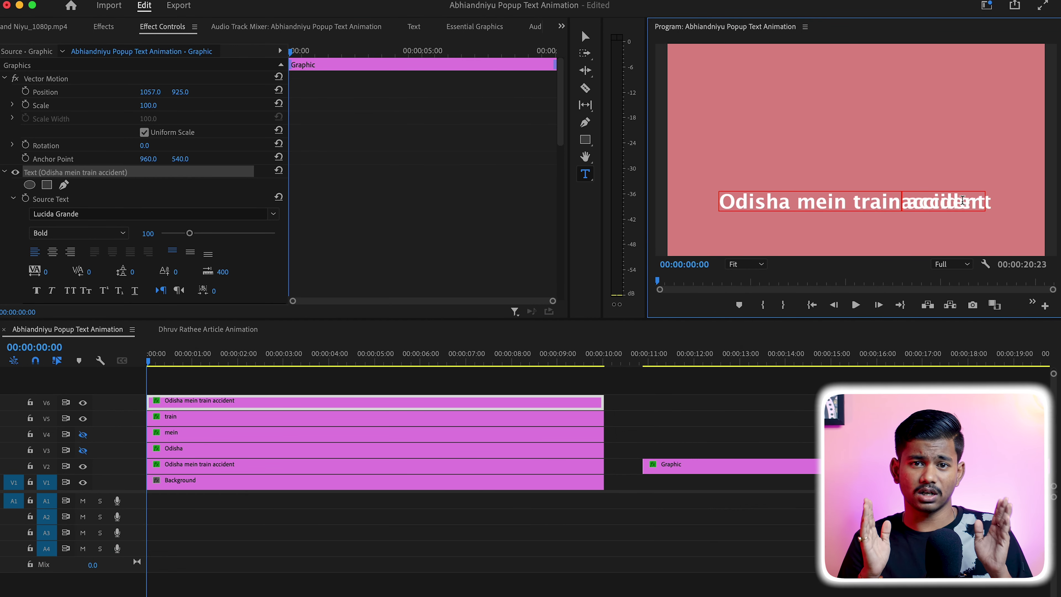
drag(149, 91, 149, 92)
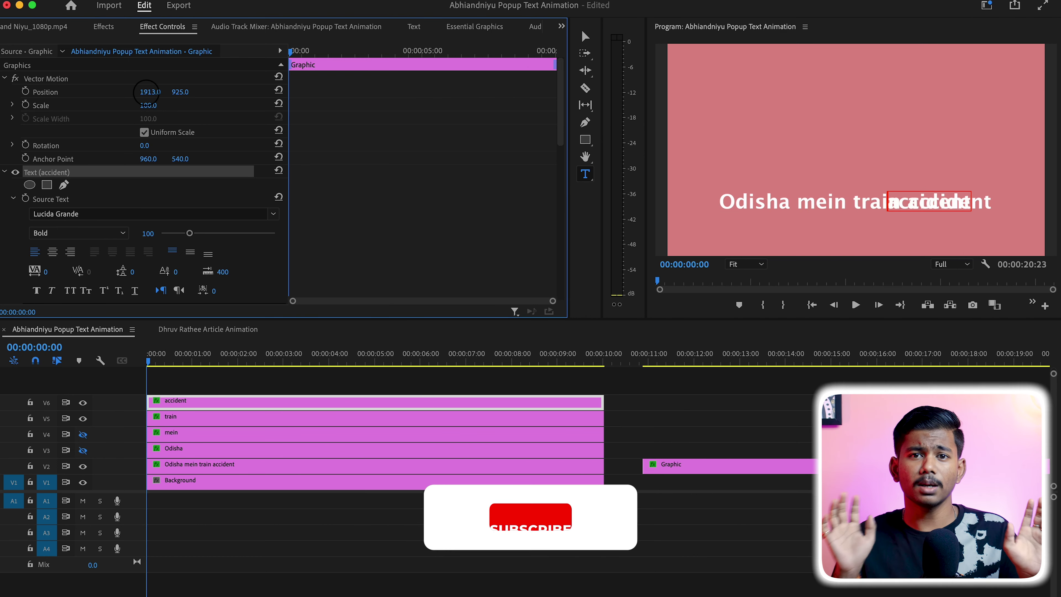
click(746, 264)
click(746, 357)
drag(856, 253, 941, 252)
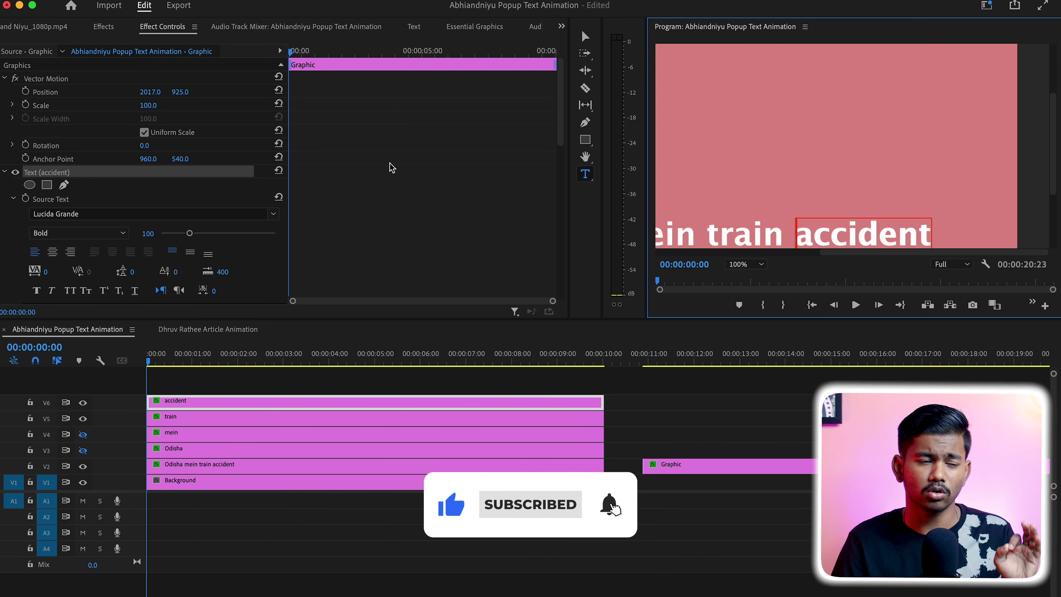
drag(150, 92, 148, 92)
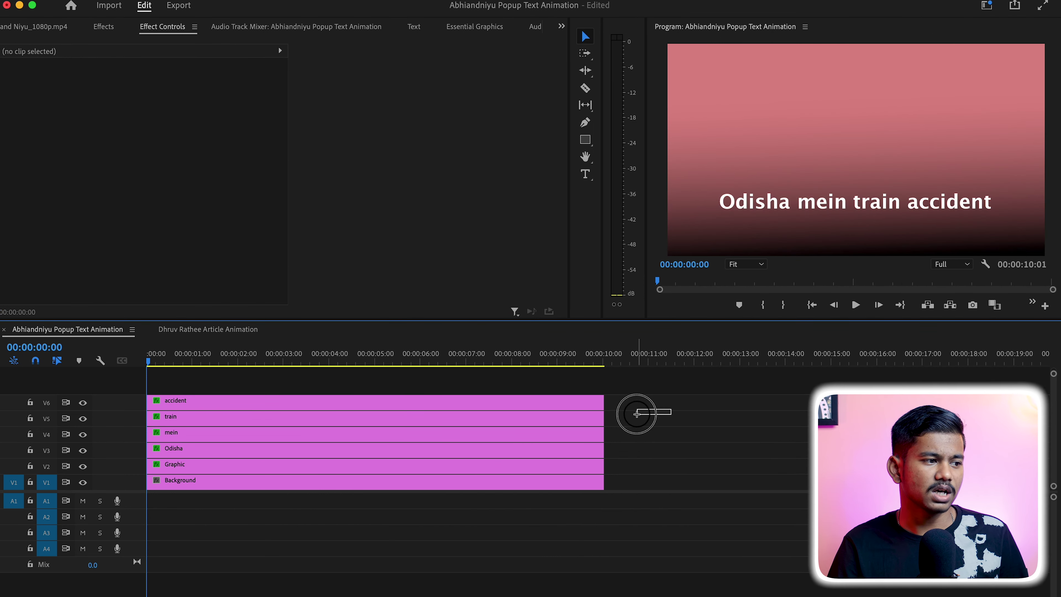
drag(637, 413, 474, 450)
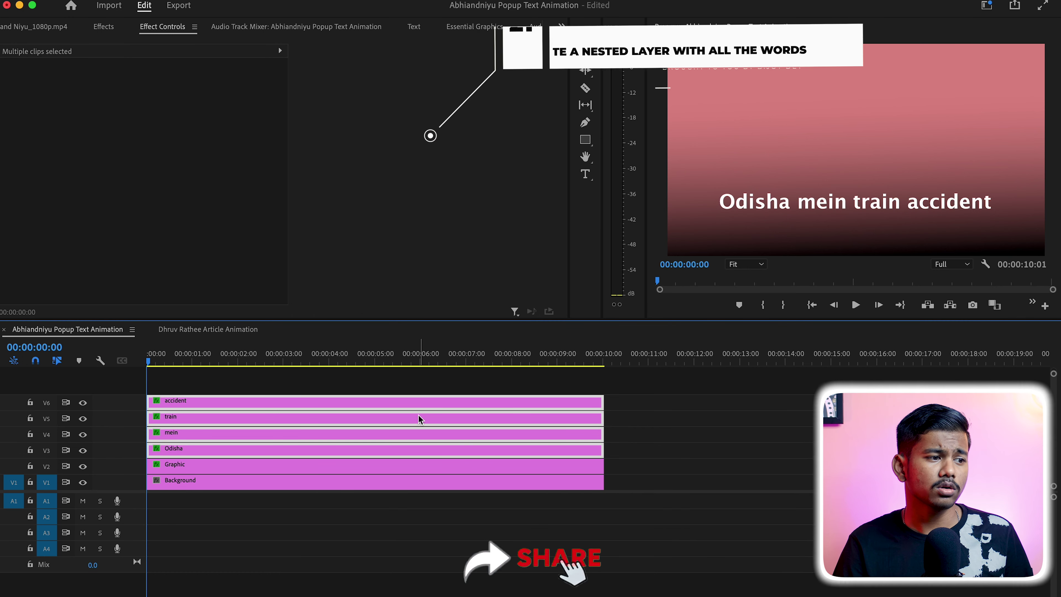
Nest the four word clips into a sequence named 'Text Layer 01' and select it.
right_click(410, 419)
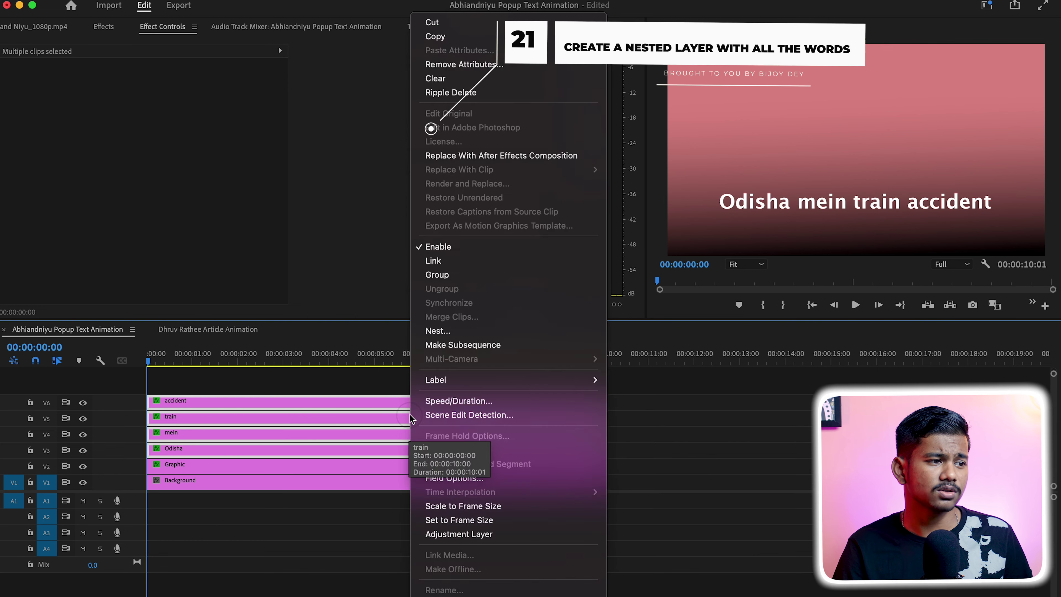
click(461, 331)
text(Text Layer 01)
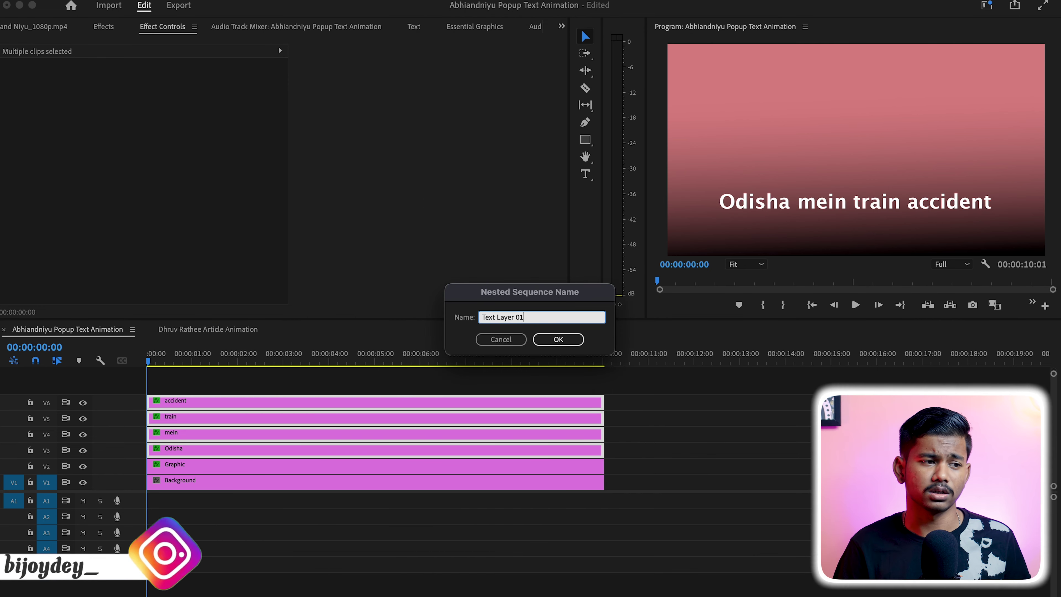
key(Return)
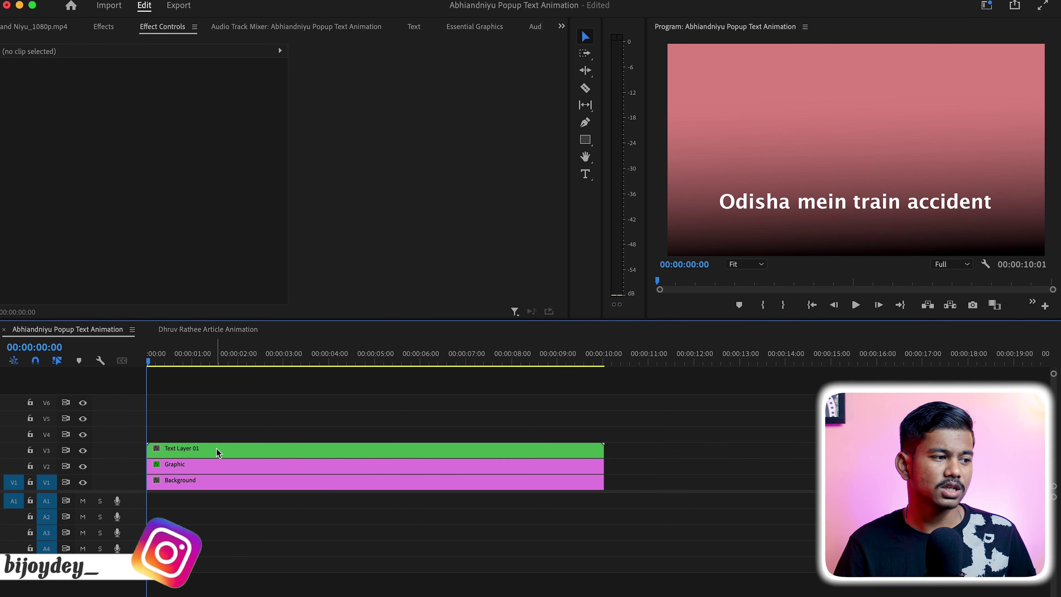
click(216, 448)
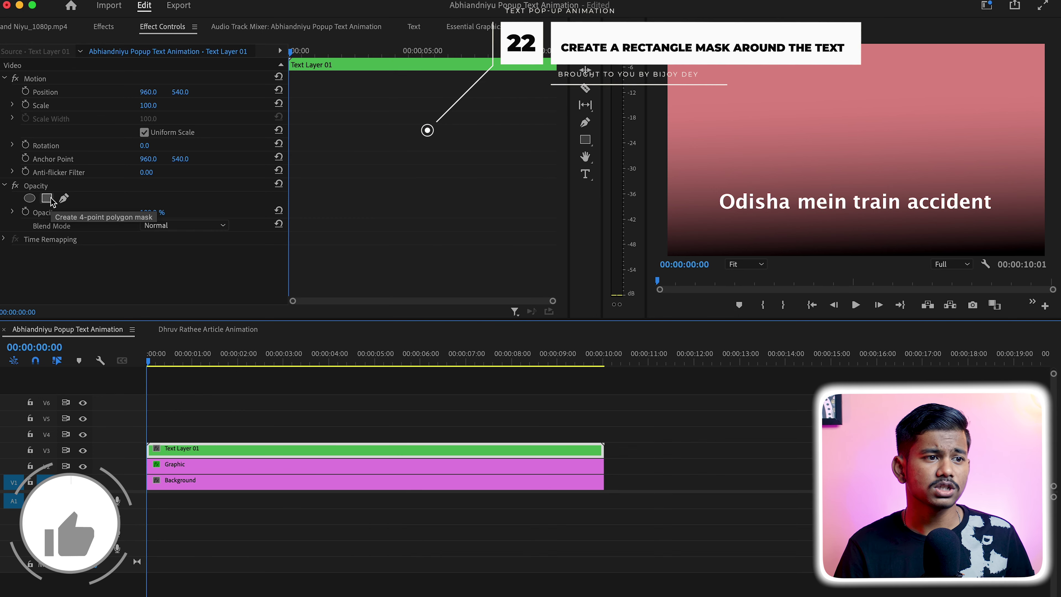
Add a rectangle opacity mask with feather 10 around the caption on Text Layer 01.
click(51, 202)
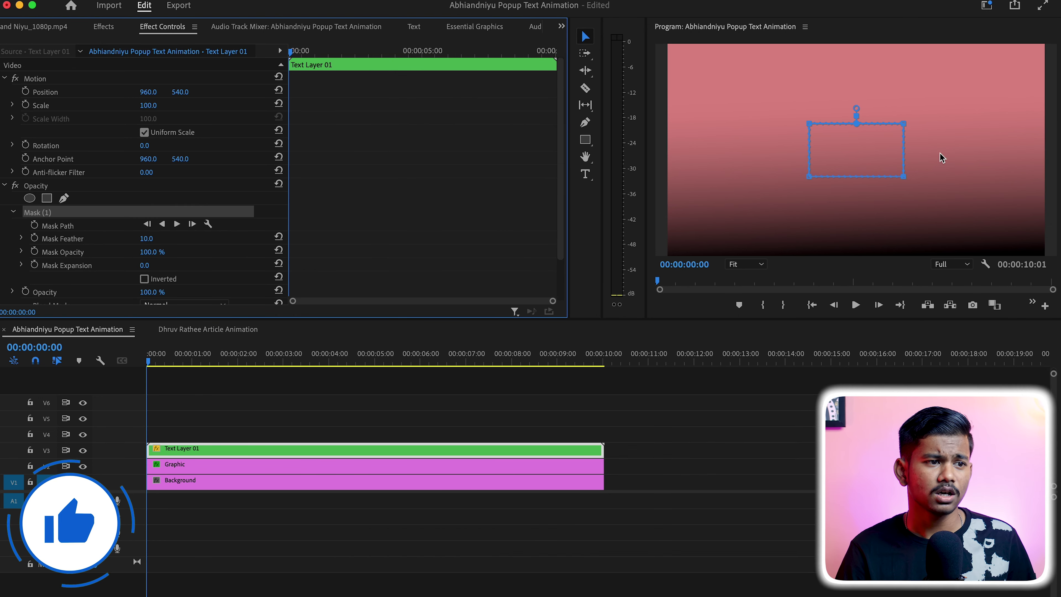
click(858, 142)
text(Odisha mein train accident)
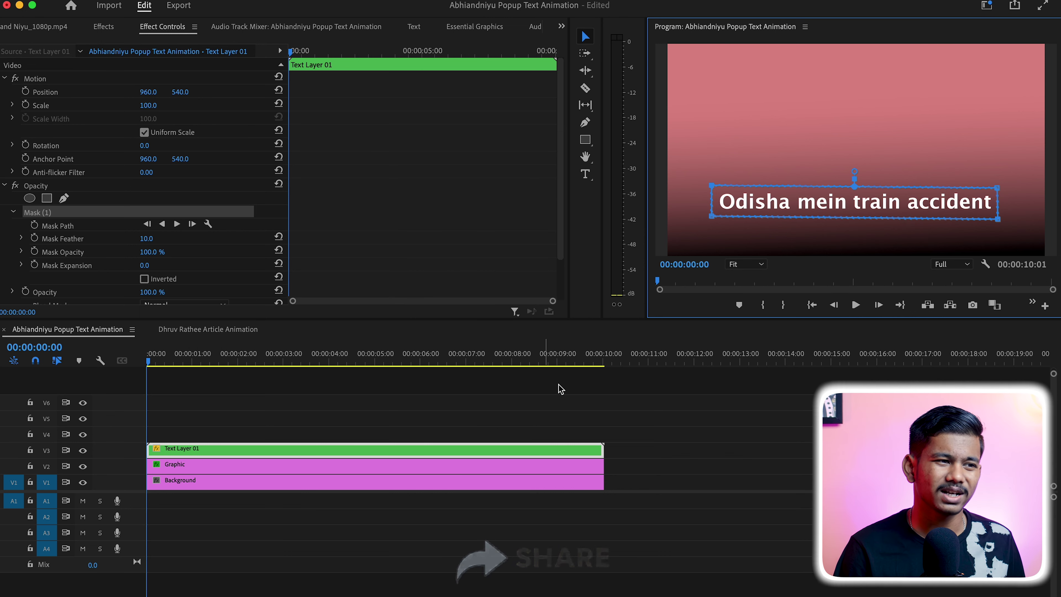
click(336, 416)
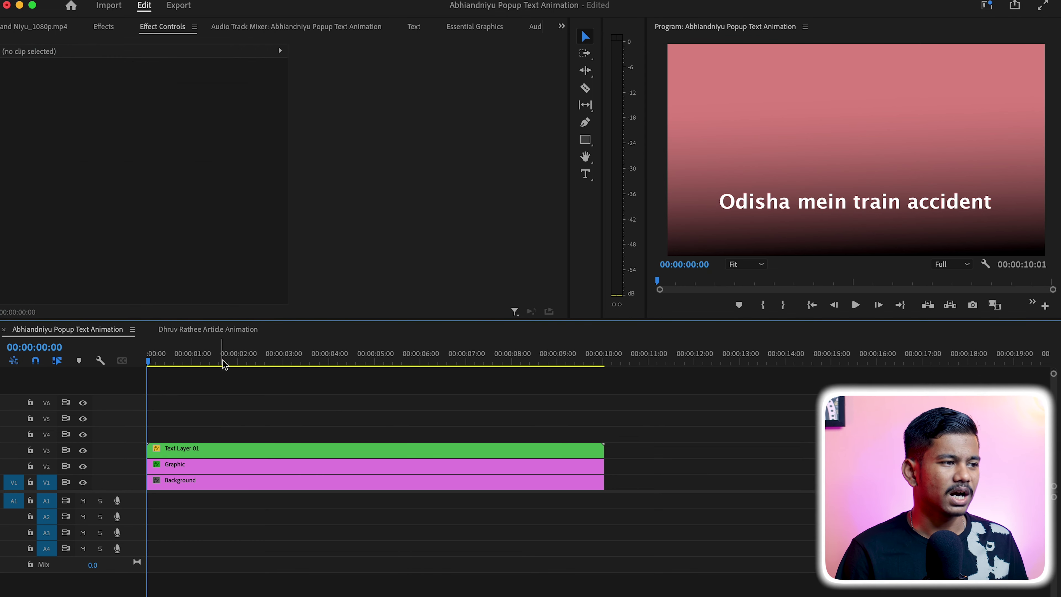
Inside Text Layer 01, delay mein, train and accident a few frames after Odisha.
double_click(243, 451)
key(=)
key(=)
key(=)
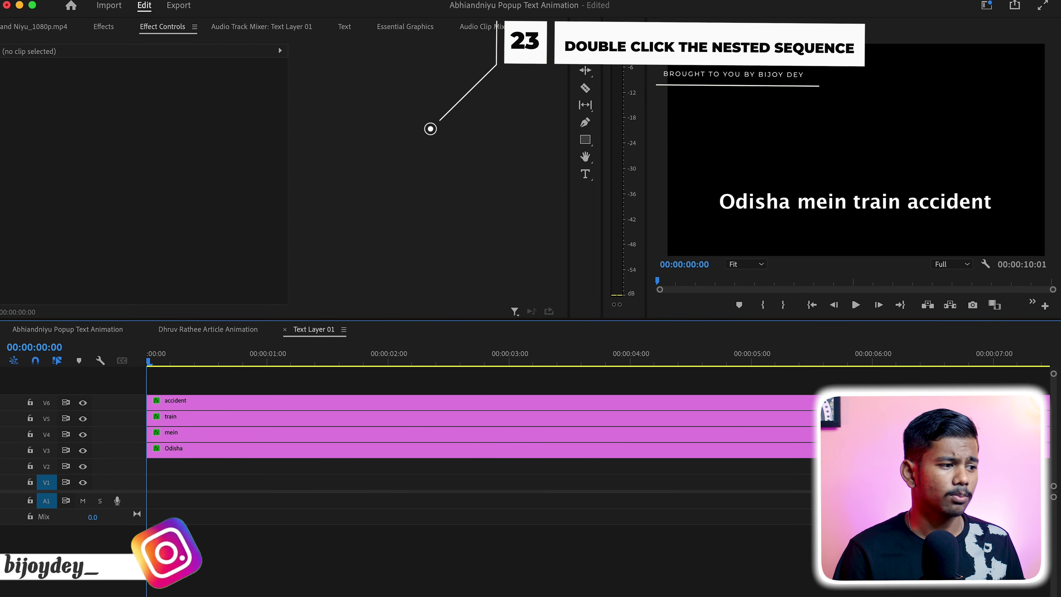
mouse_move(191, 439)
mouse_down()
mouse_move(209, 438)
mouse_move(211, 423)
mouse_move(254, 400)
mouse_up()
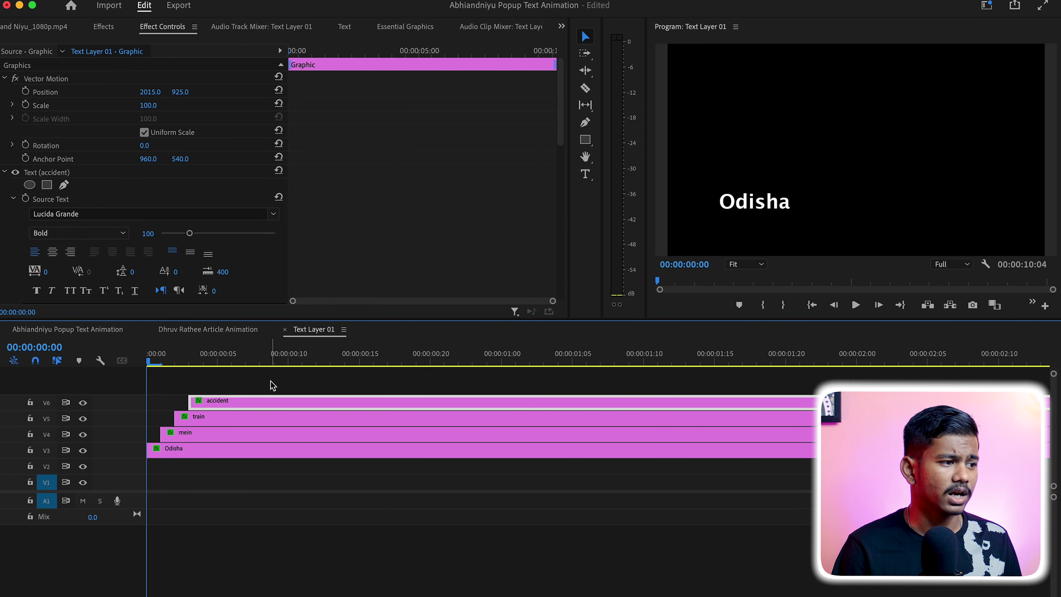
click(71, 526)
click(178, 450)
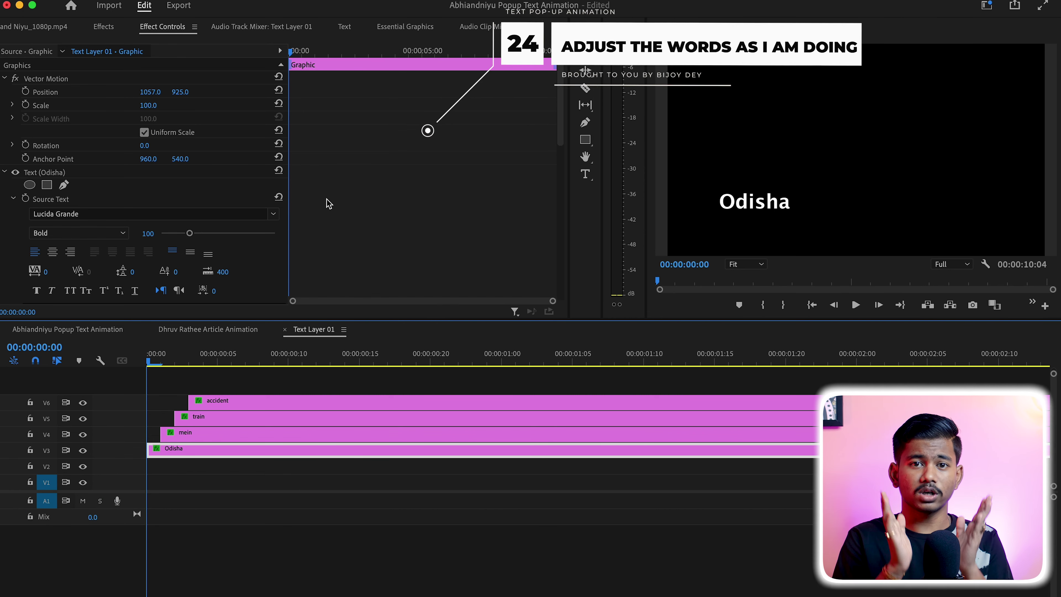
click(25, 27)
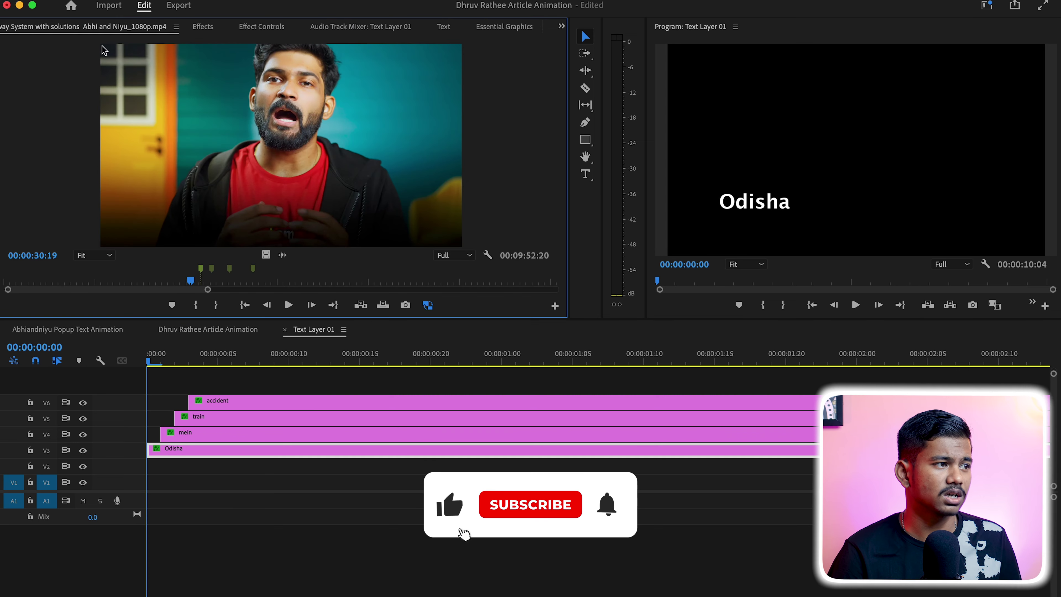
Step through the reference clip's frames to study how 'train' and 'accident' pop in.
click(203, 276)
key(Left)
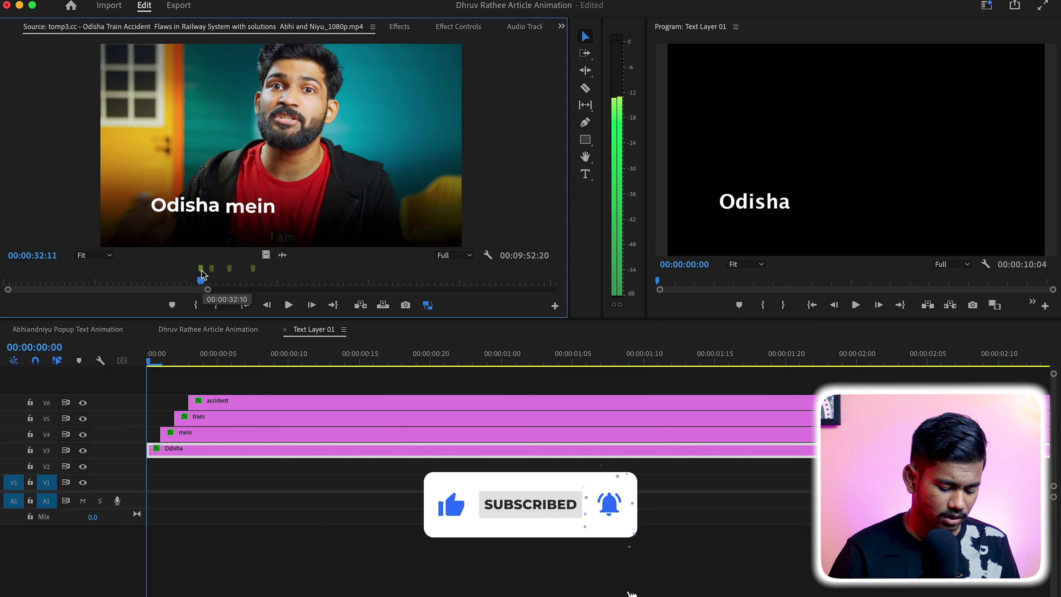
key(Left)
key(Left)
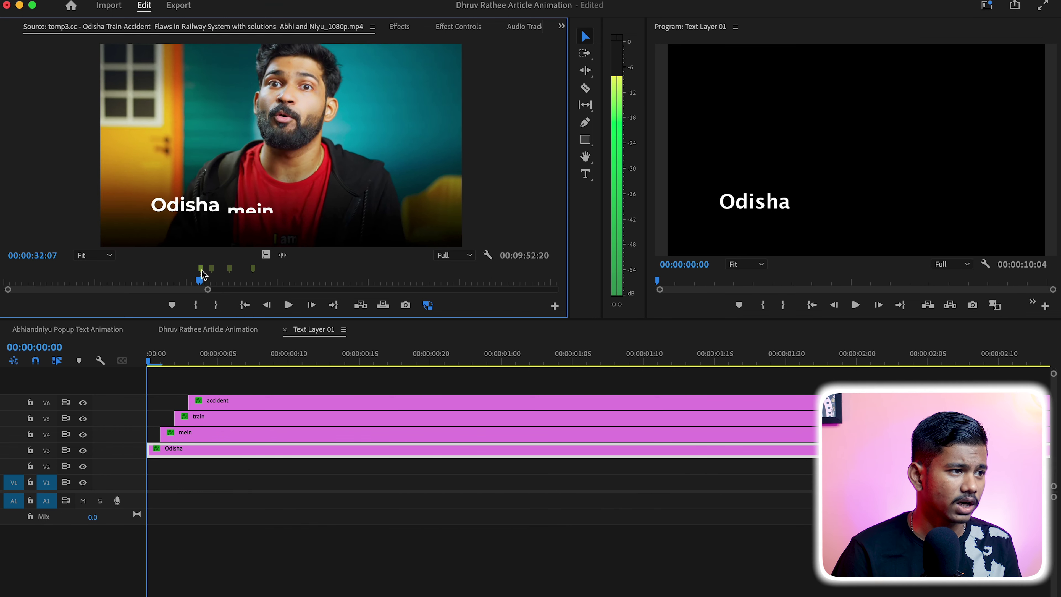
key(Right)
key(Right)
key(Right)
key(Right)
key(Right)
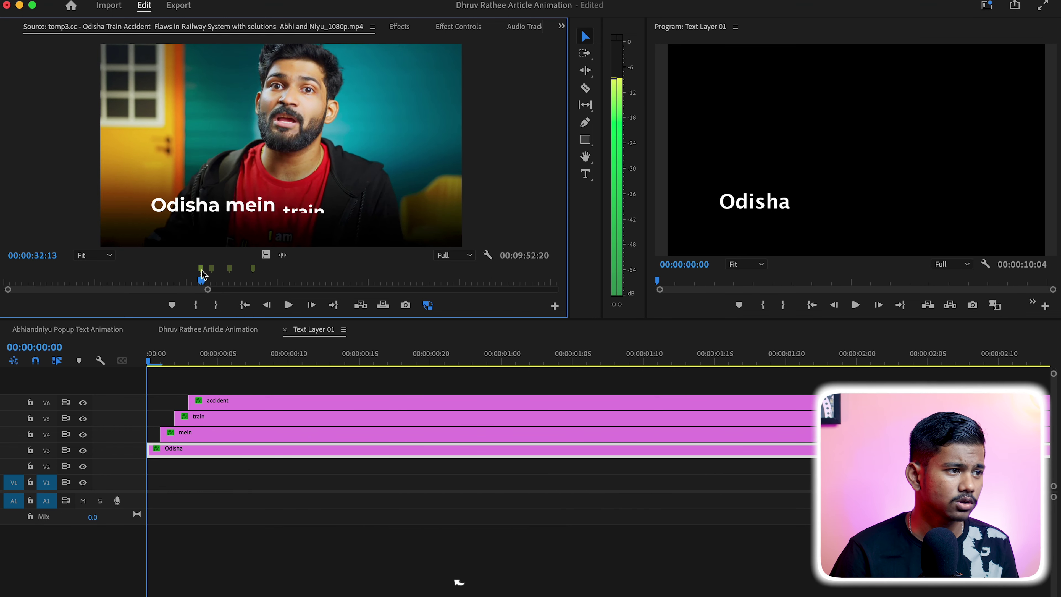
key(Right)
key(Right)
key(Right)
key(Right)
key(Right)
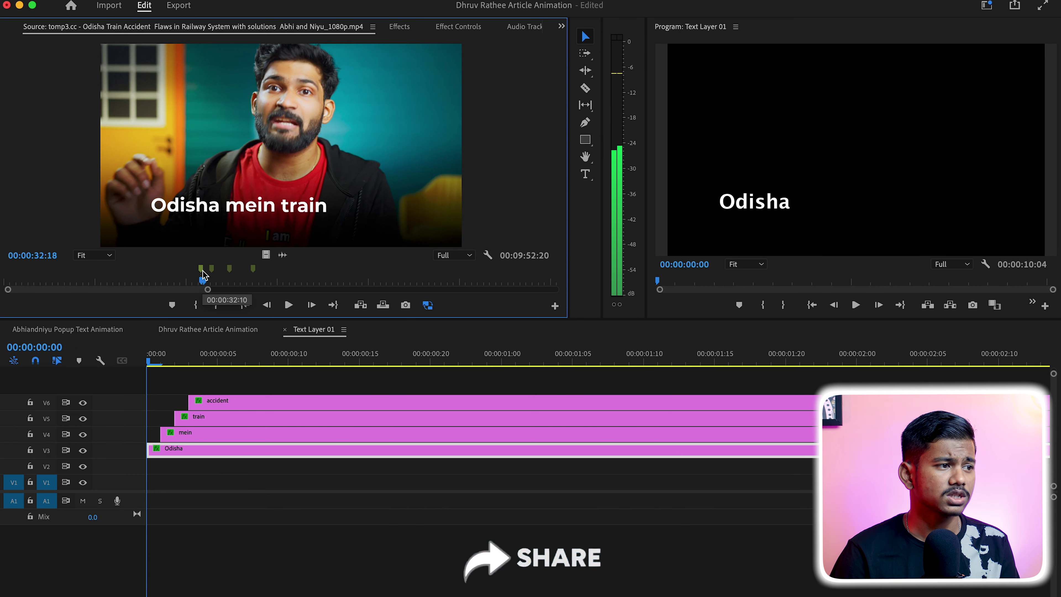
key(Right)
key(Left)
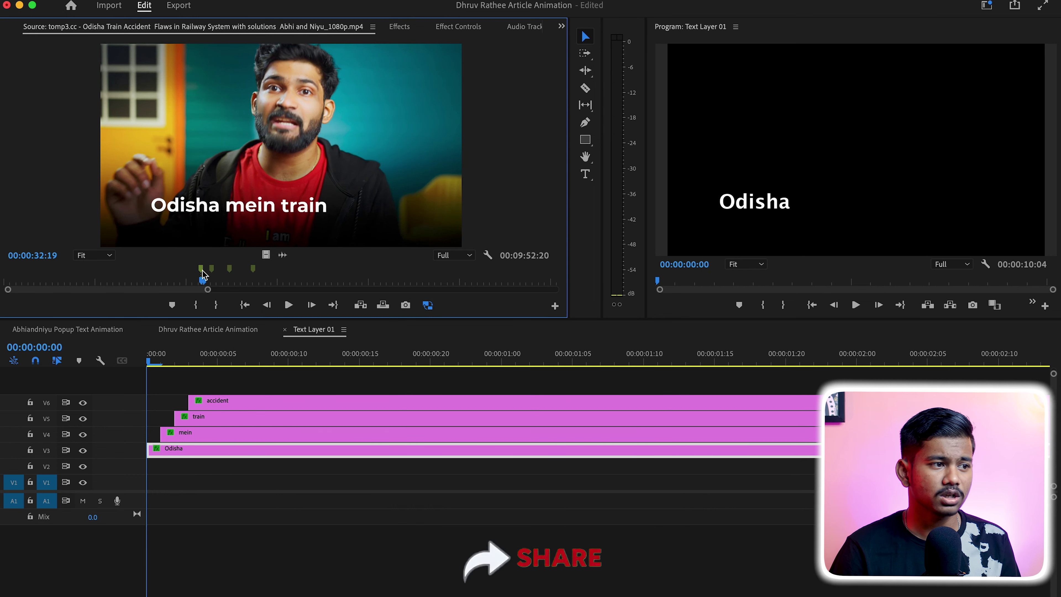
key(Left)
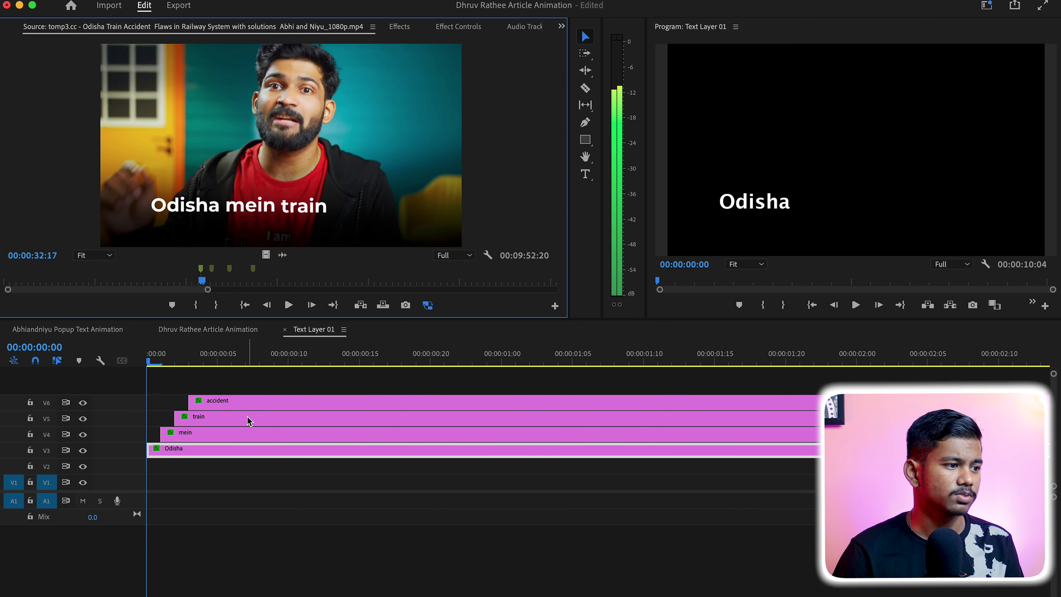
Turn on Position and Scale keyframing for the Odisha text clip, then play the reference.
click(459, 28)
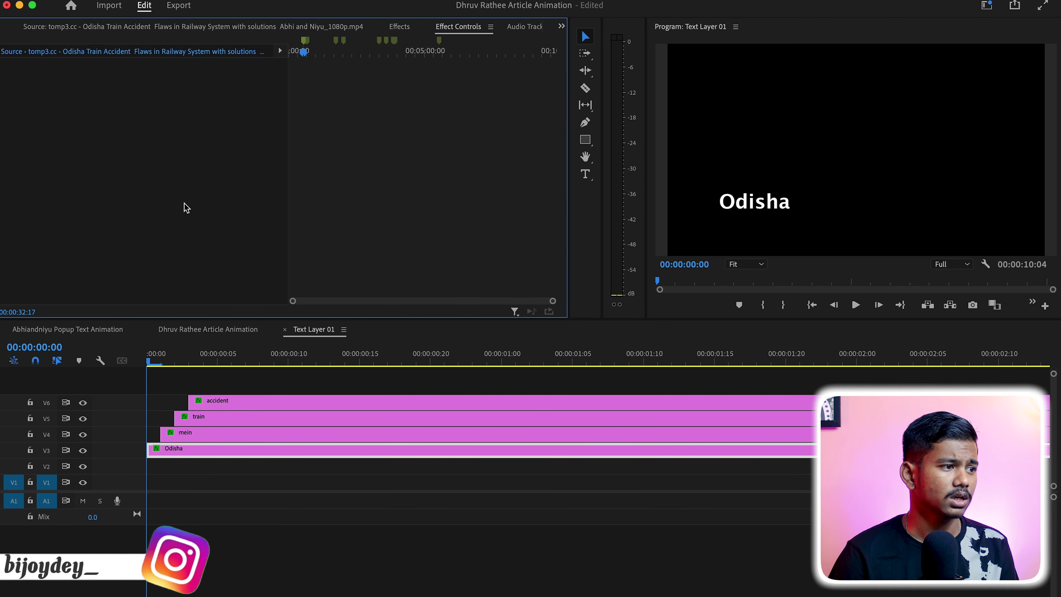
click(233, 455)
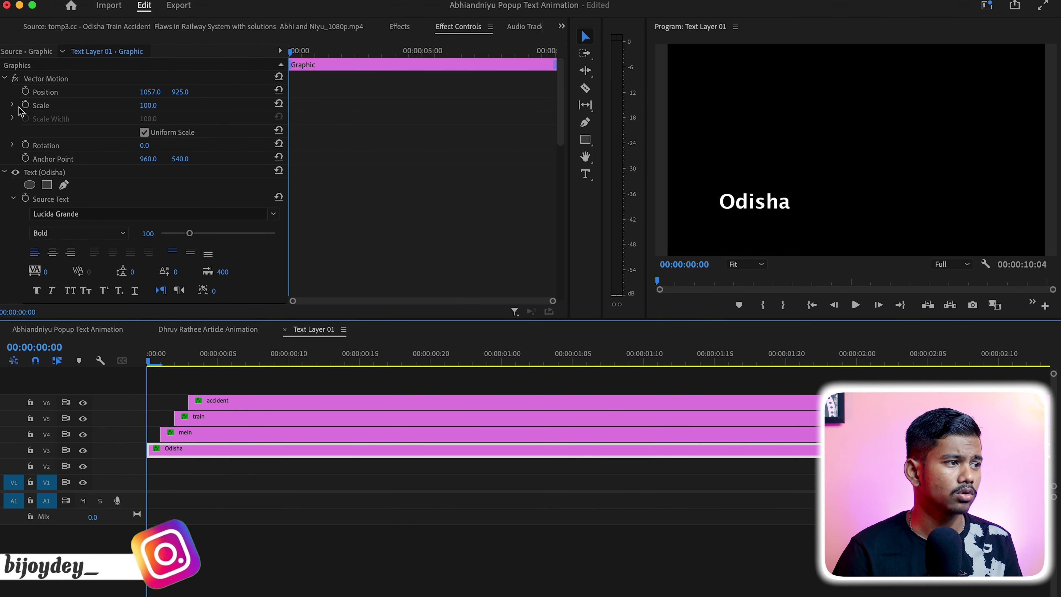
click(26, 105)
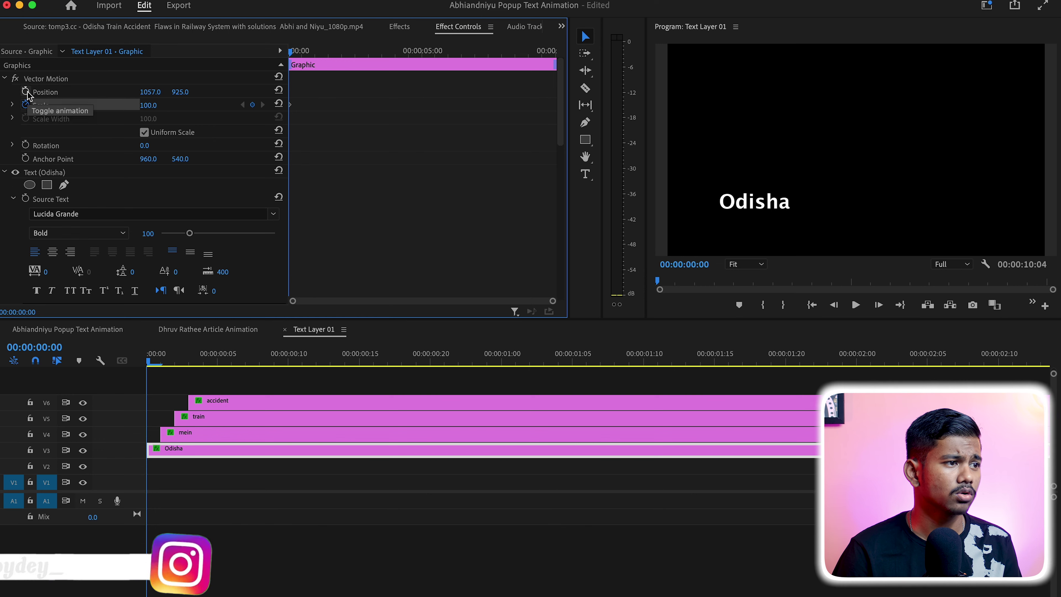
click(26, 91)
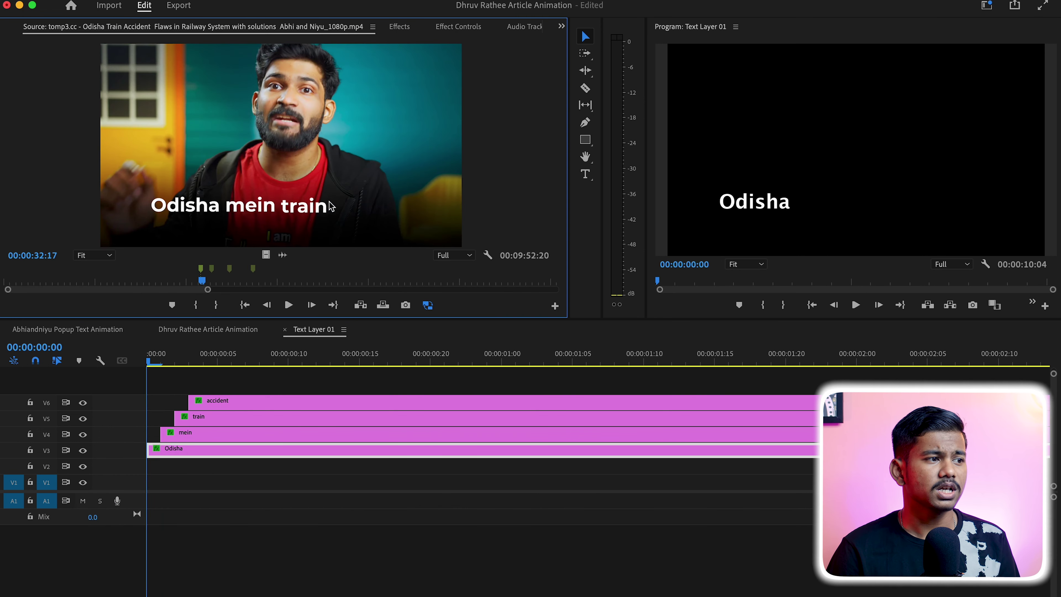
key(space)
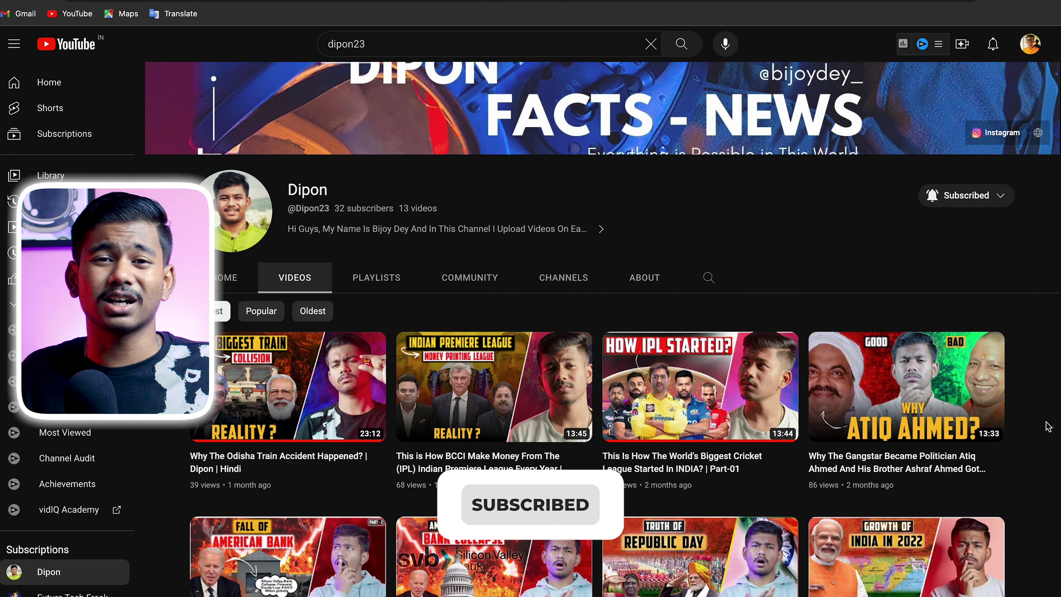
scroll(1049, 426, down, 2)
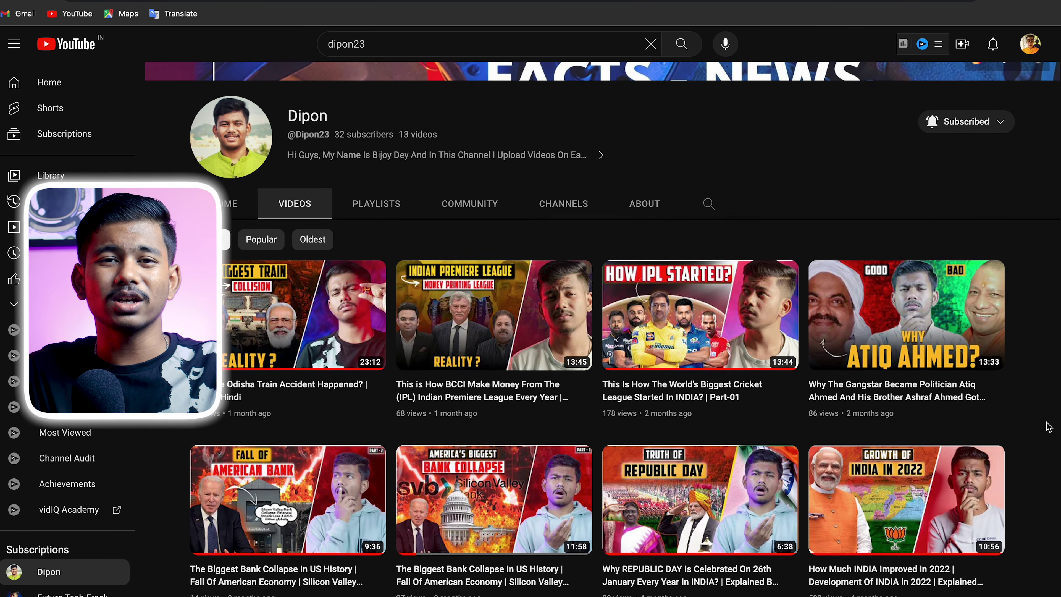
scroll(1049, 427, down, 1)
scroll(1049, 426, down, 1)
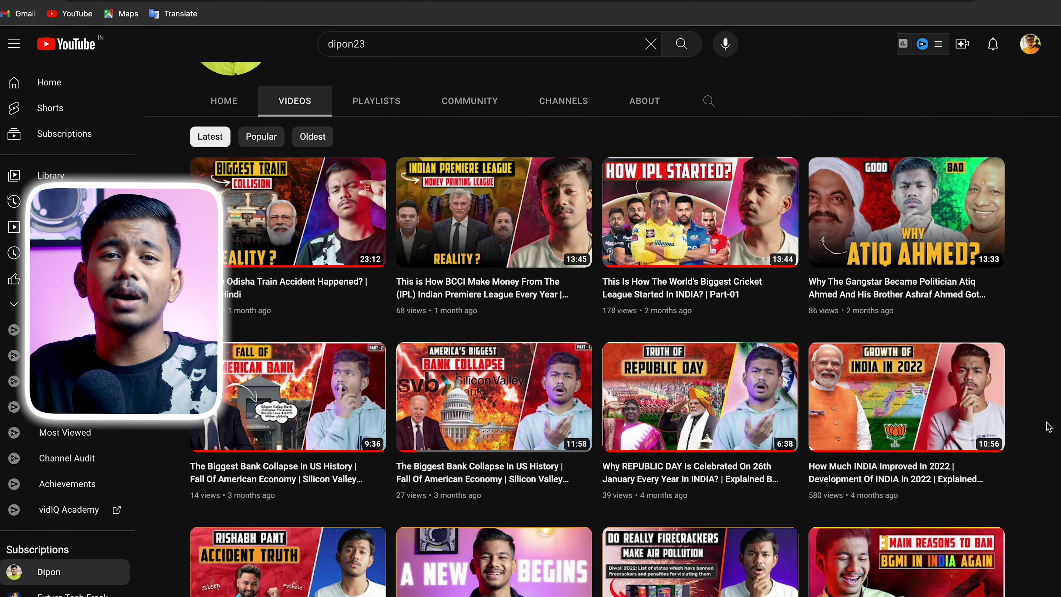
scroll(1049, 427, down, 2)
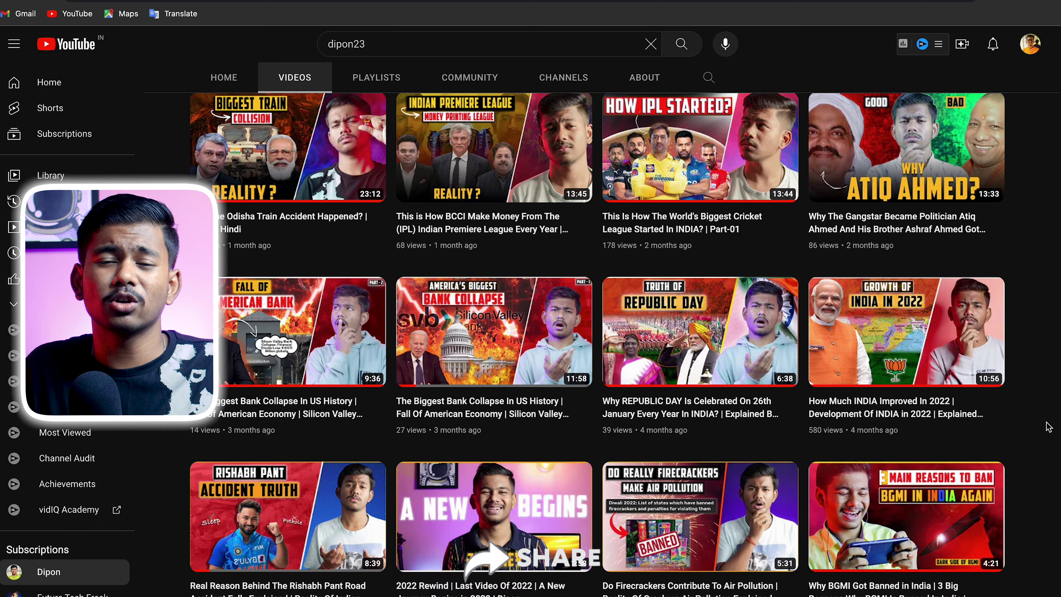
scroll(1049, 426, down, 1)
scroll(1049, 427, down, 1)
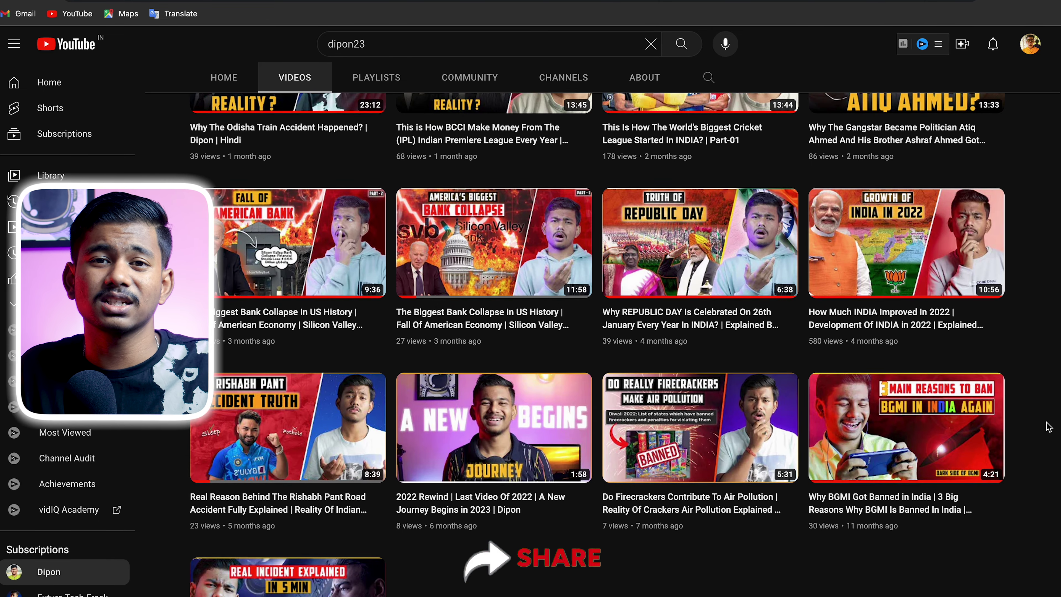
scroll(1049, 427, down, 1)
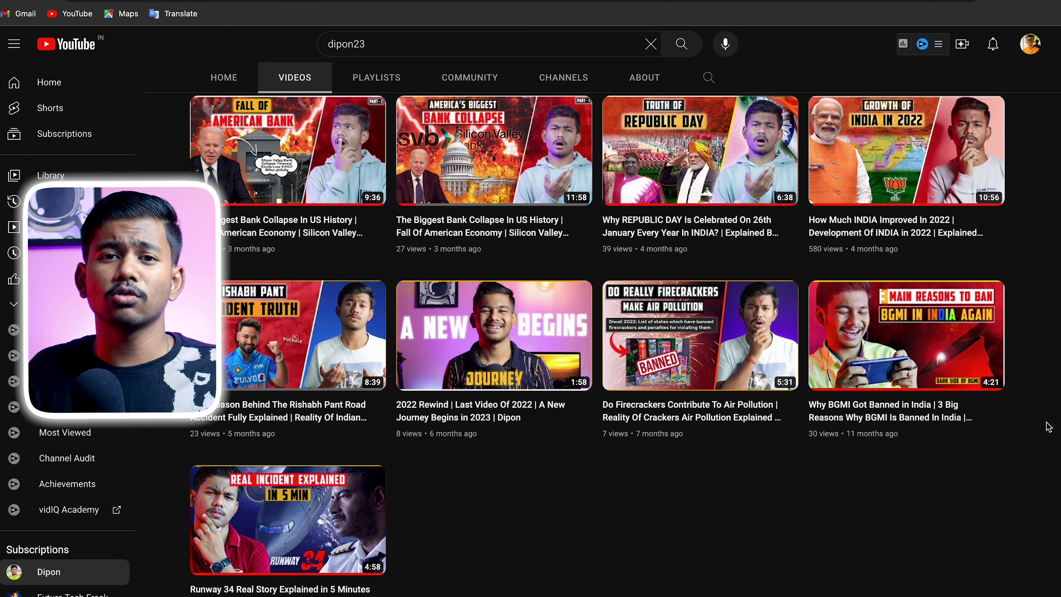
scroll(1049, 426, down, 1)
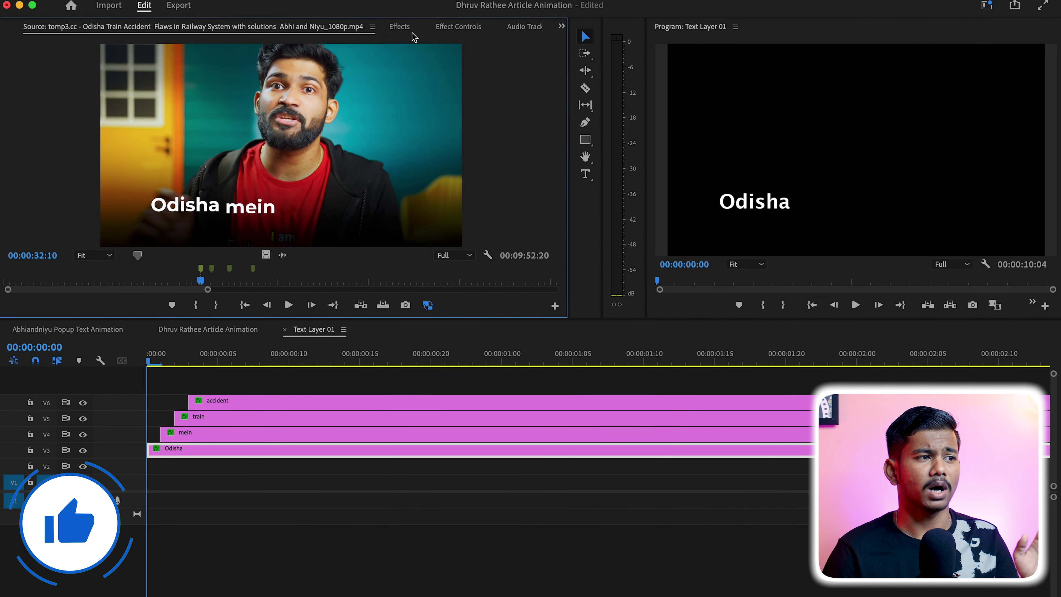
Shift the mein, train and accident clips later and add Position and Scale keyframes at frame 5.
click(458, 26)
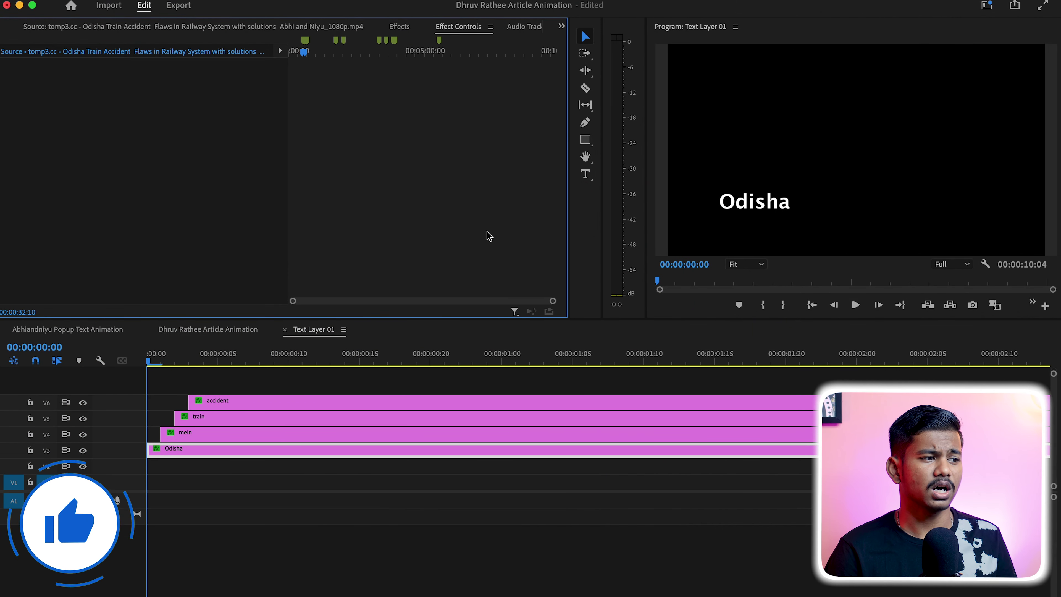
mouse_move(247, 375)
mouse_down()
mouse_move(204, 432)
mouse_move(288, 432)
mouse_up()
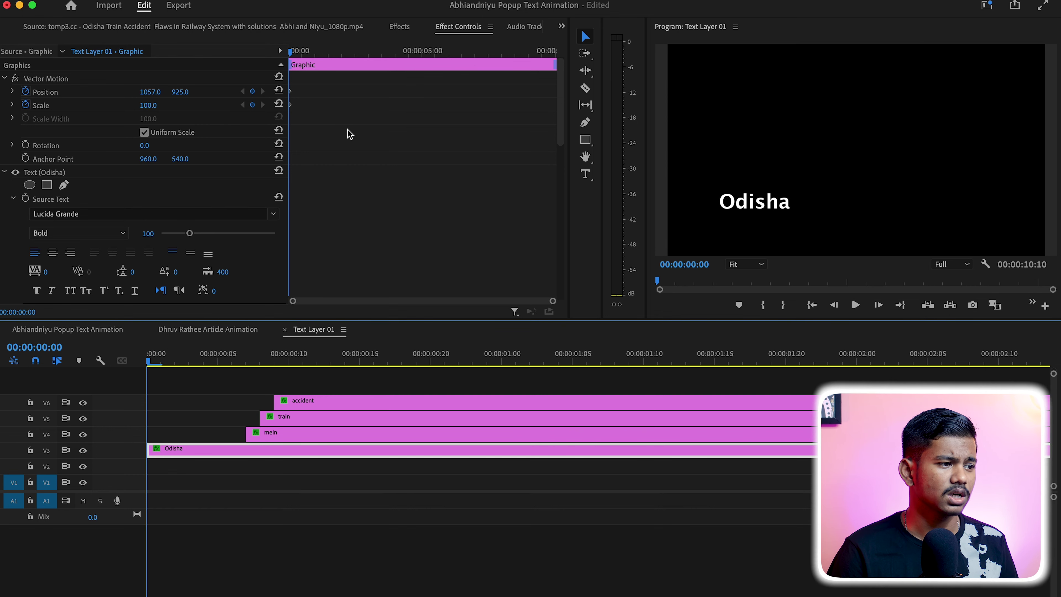
click(253, 106)
drag(553, 302, 425, 307)
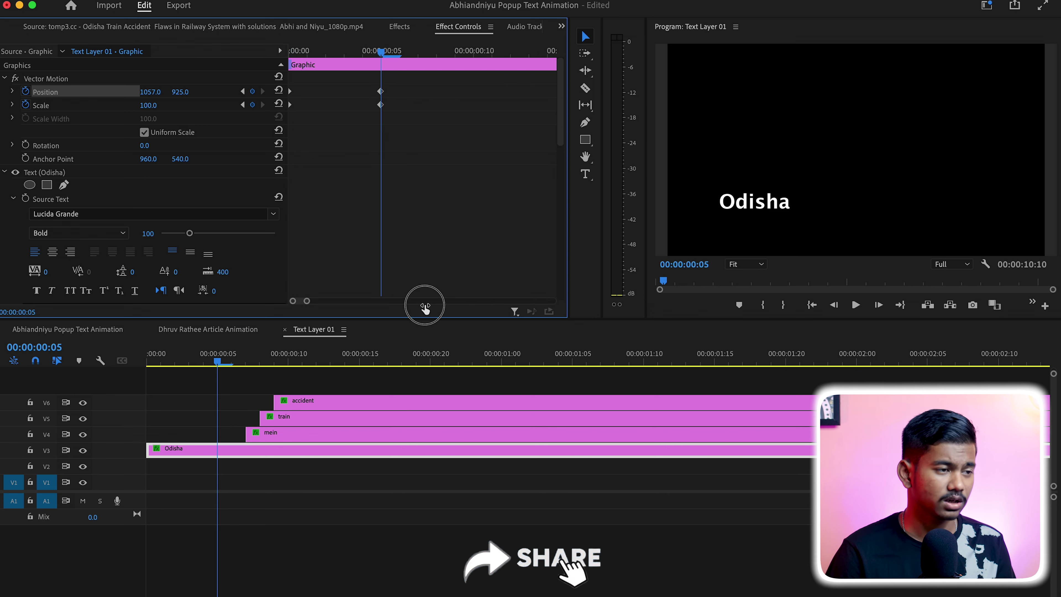
Apply Ease In to the frame-5 keyframes and Ease Out to the starting keyframes.
right_click(381, 106)
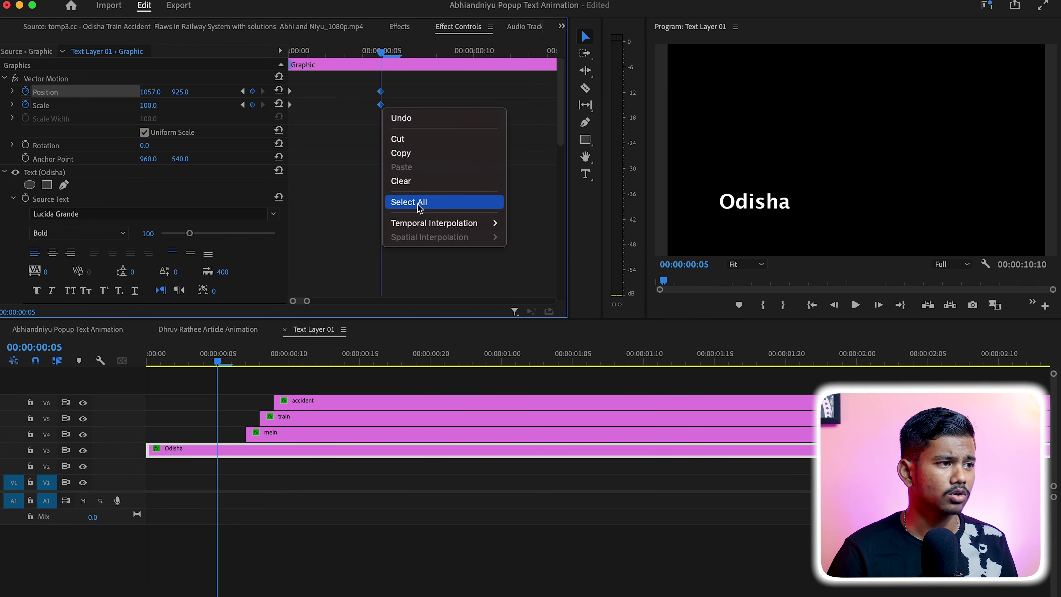
mouse_move(434, 223)
click(533, 300)
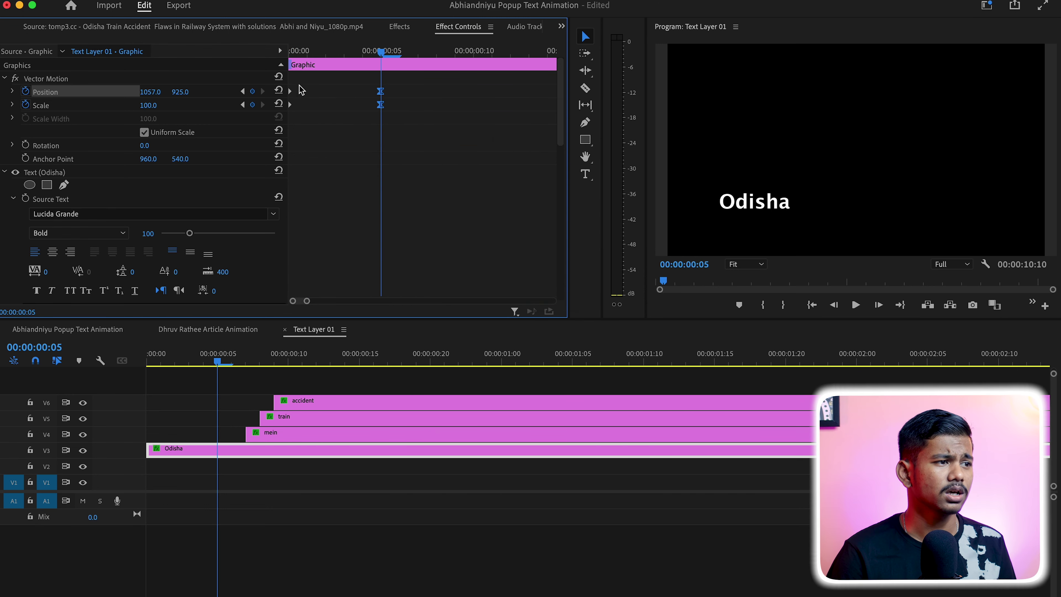
right_click(291, 104)
mouse_move(364, 223)
click(444, 449)
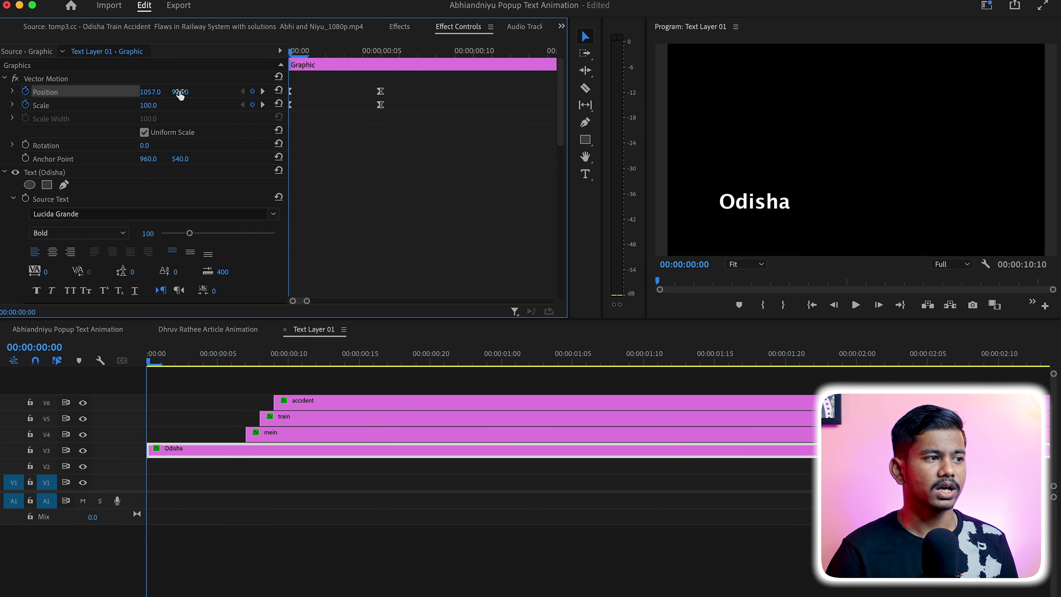
Start Odisha at Scale 70 and Position X 849, then preview it growing into place.
drag(180, 92, 207, 116)
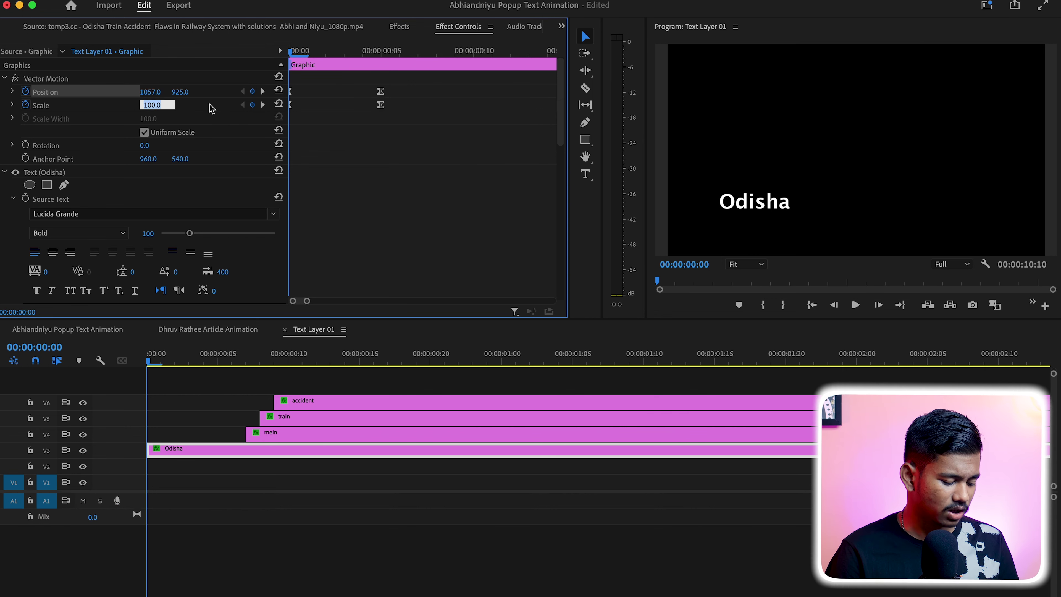
text(70)
key(Return)
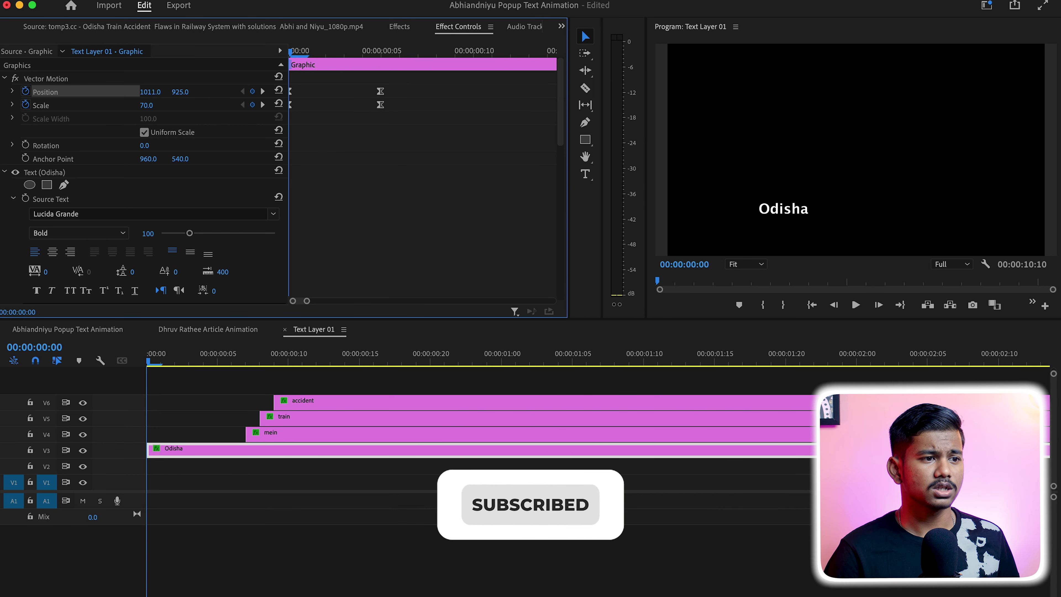
drag(150, 92, 82, 91)
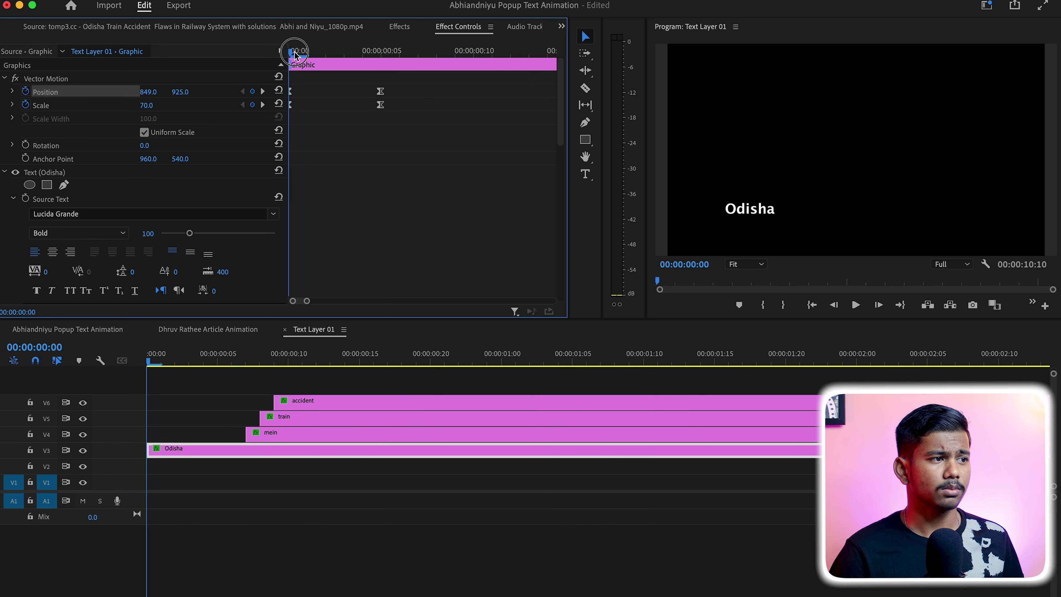
mouse_move(331, 56)
mouse_down()
mouse_move(374, 56)
mouse_move(326, 56)
mouse_move(291, 88)
mouse_move(381, 88)
mouse_up()
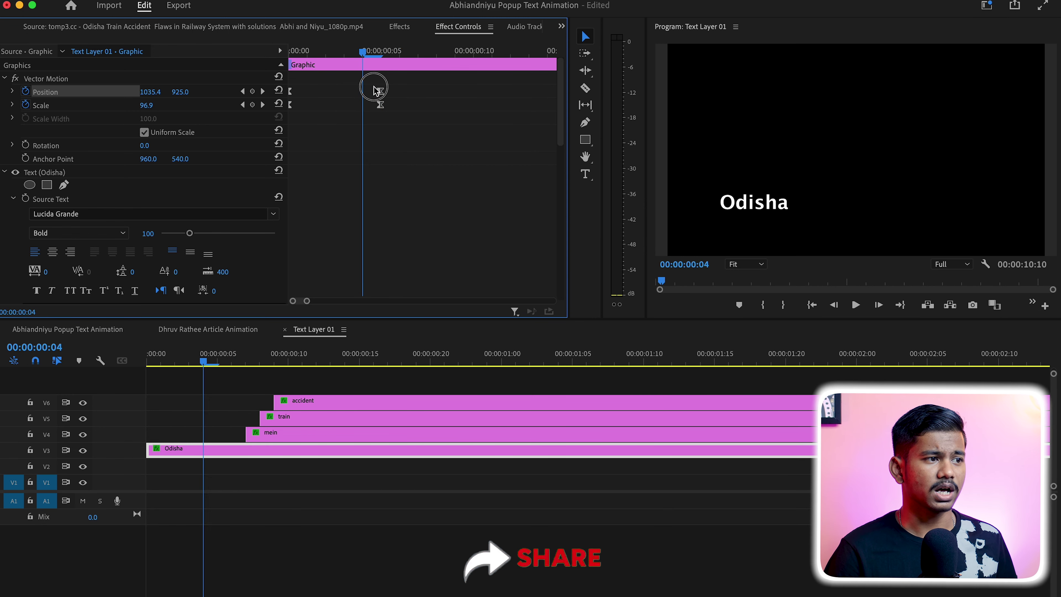
Move the mein clip three frames earlier and delay the train and accident clips by four frames.
drag(276, 434, 256, 431)
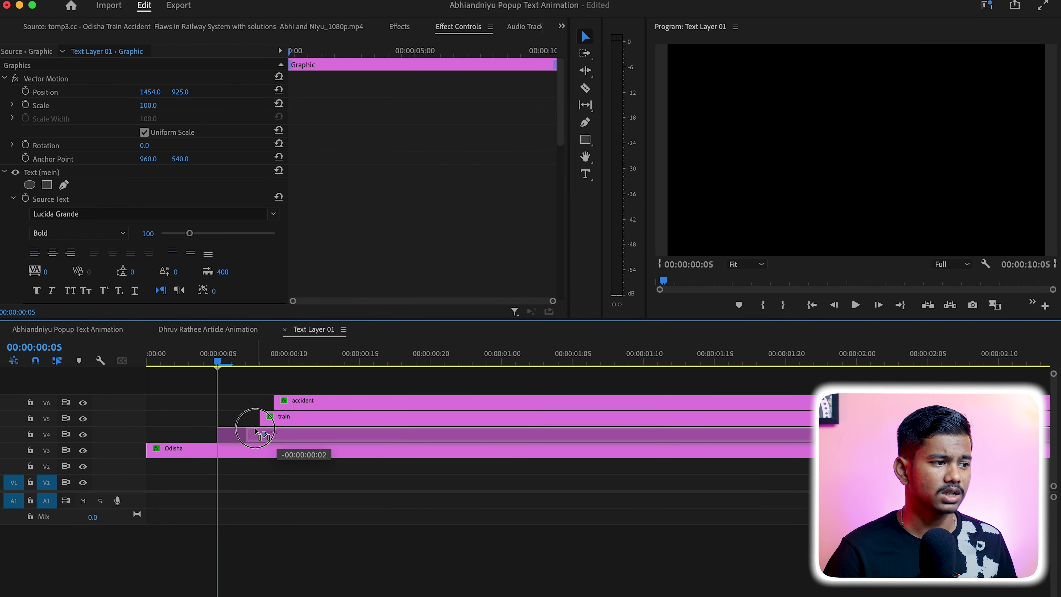
key(Escape)
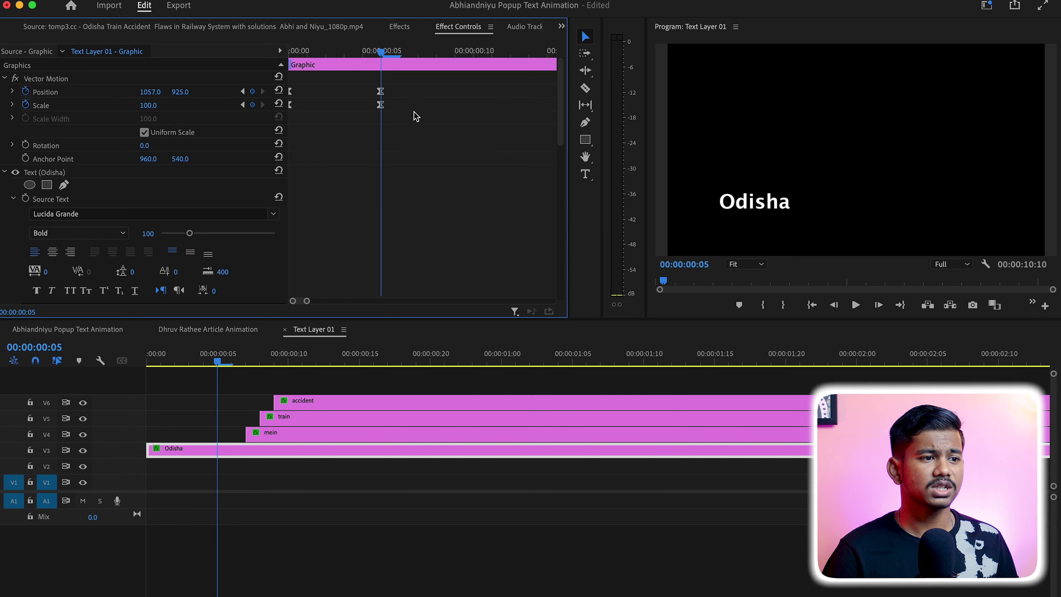
drag(285, 436, 246, 441)
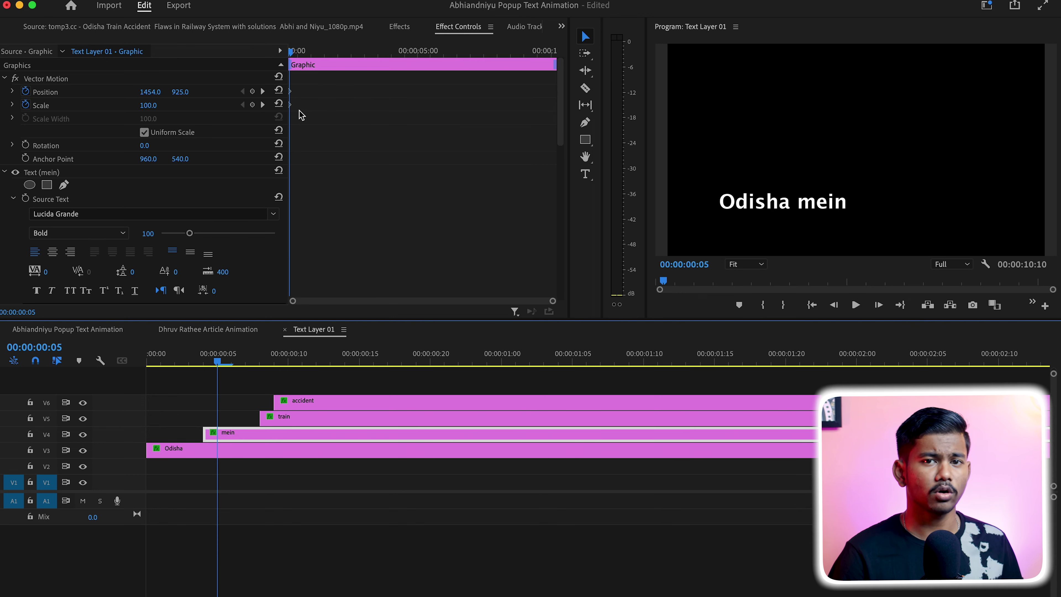
key(shift+Right)
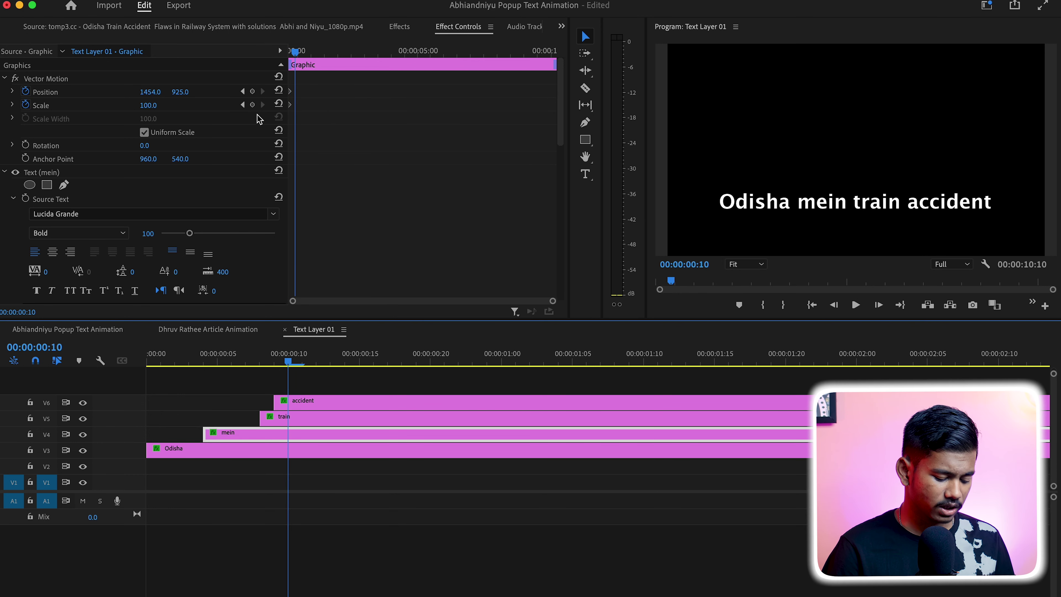
mouse_move(332, 378)
mouse_down()
mouse_move(308, 418)
mouse_move(413, 428)
mouse_up()
click(304, 433)
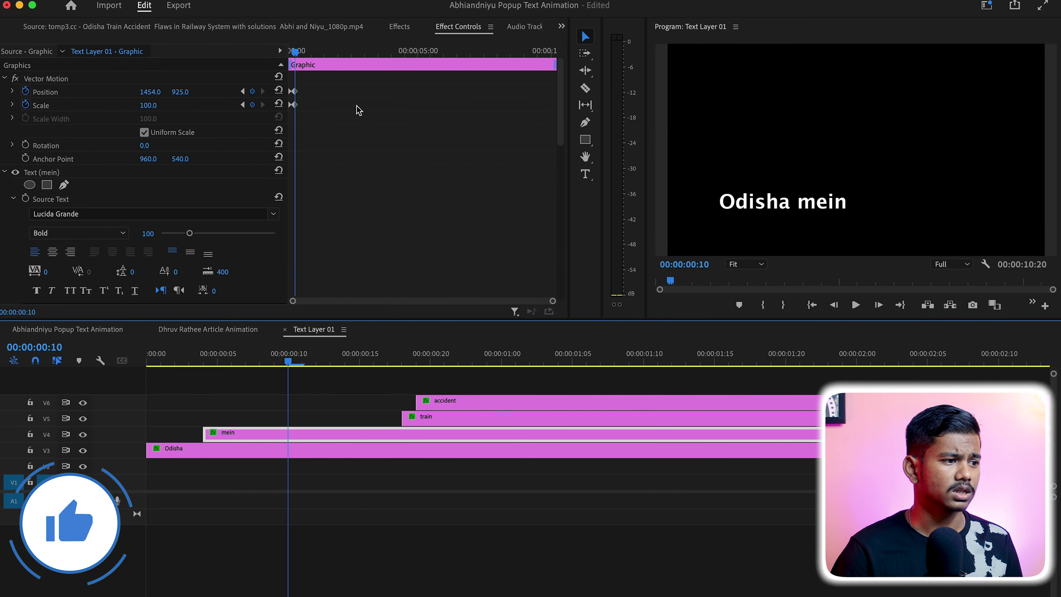
drag(552, 301, 340, 300)
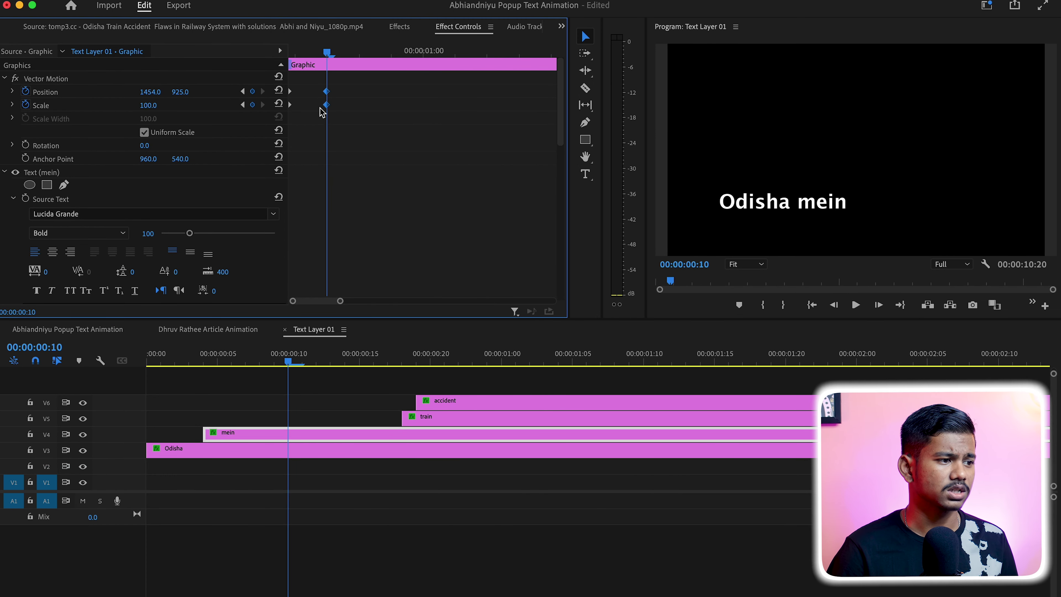
Apply Ease In and Ease Out to mein's Position and Scale keyframes.
right_click(330, 107)
mouse_move(386, 230)
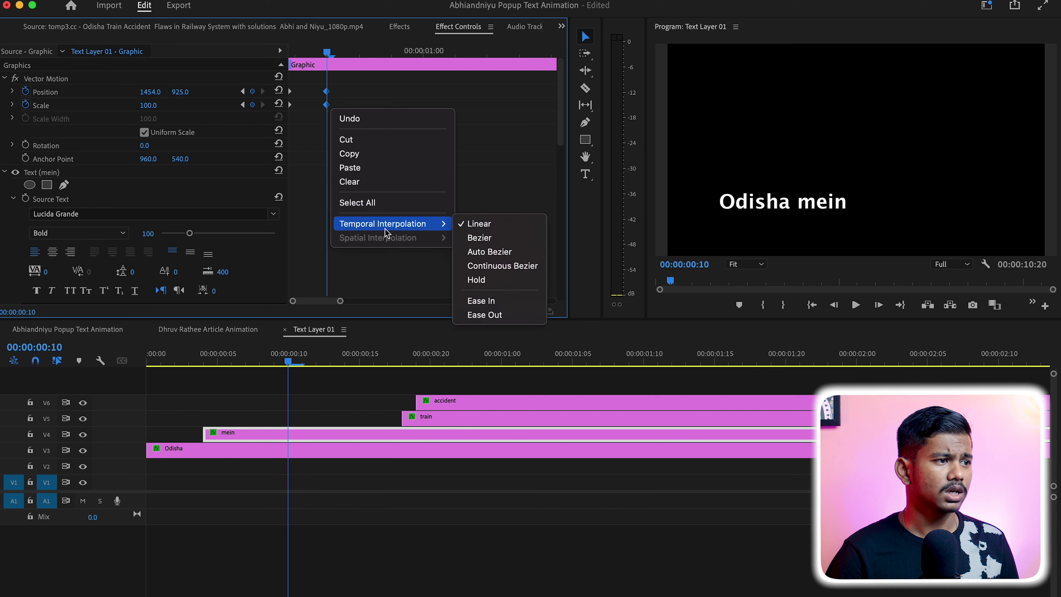
click(481, 301)
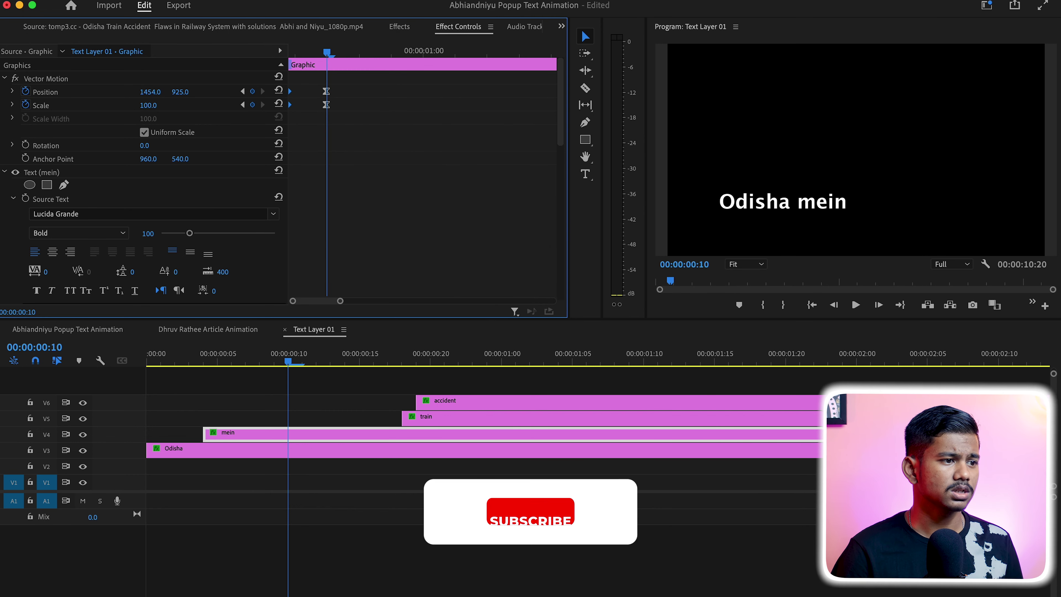
right_click(290, 106)
mouse_move(388, 223)
click(444, 314)
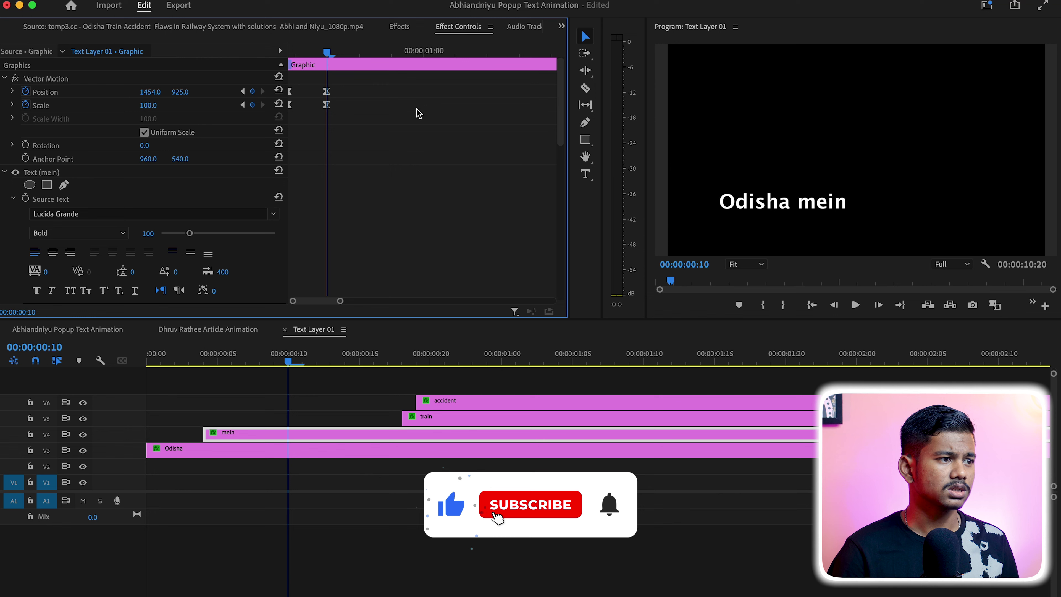
Set mein's starting keyframe to Scale 70 at position 1251, 989 and preview the pop-up.
click(243, 105)
click(149, 105)
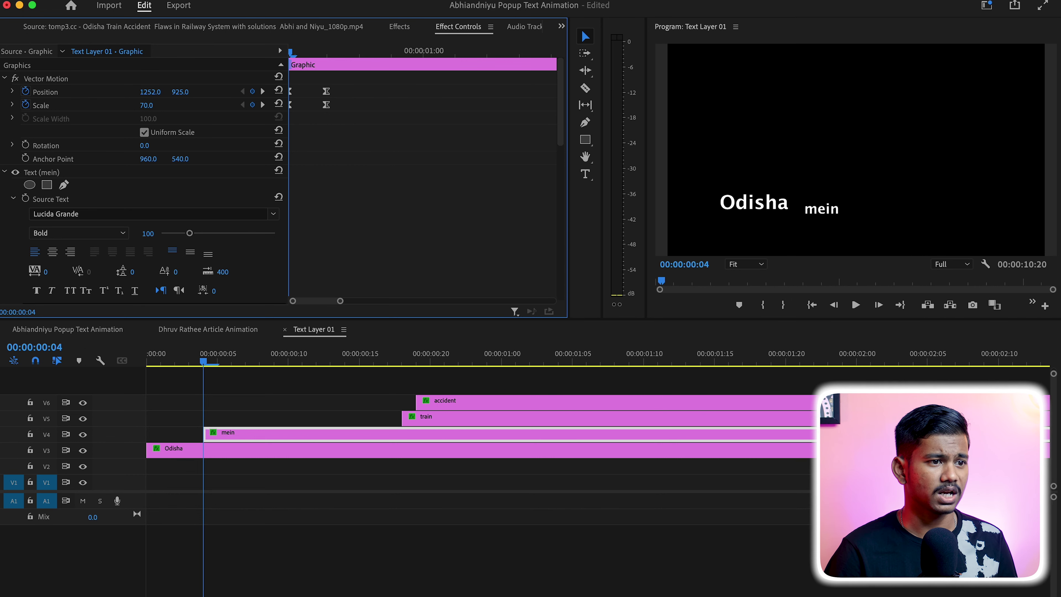
drag(311, 54, 264, 83)
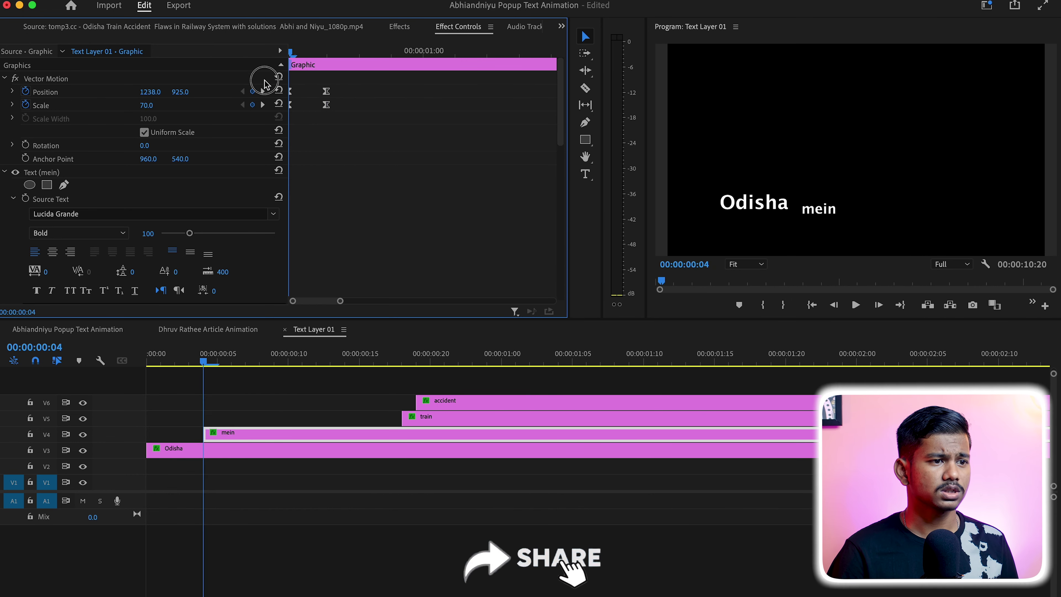
mouse_move(266, 56)
mouse_down()
mouse_move(267, 71)
mouse_move(365, 53)
mouse_up()
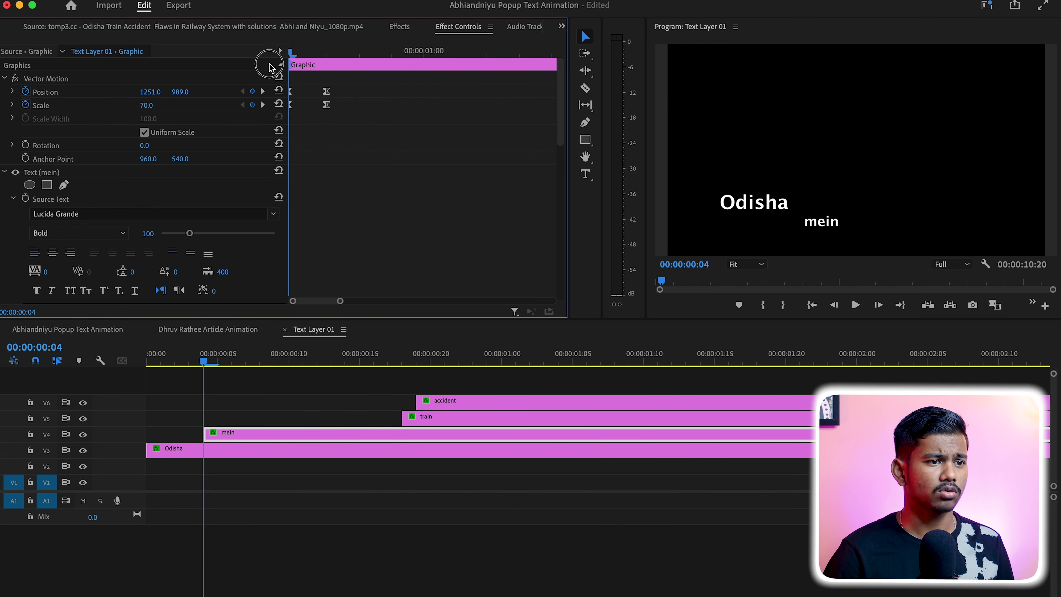
Preview the first line in the main sequence with the text mask outline shown.
click(95, 329)
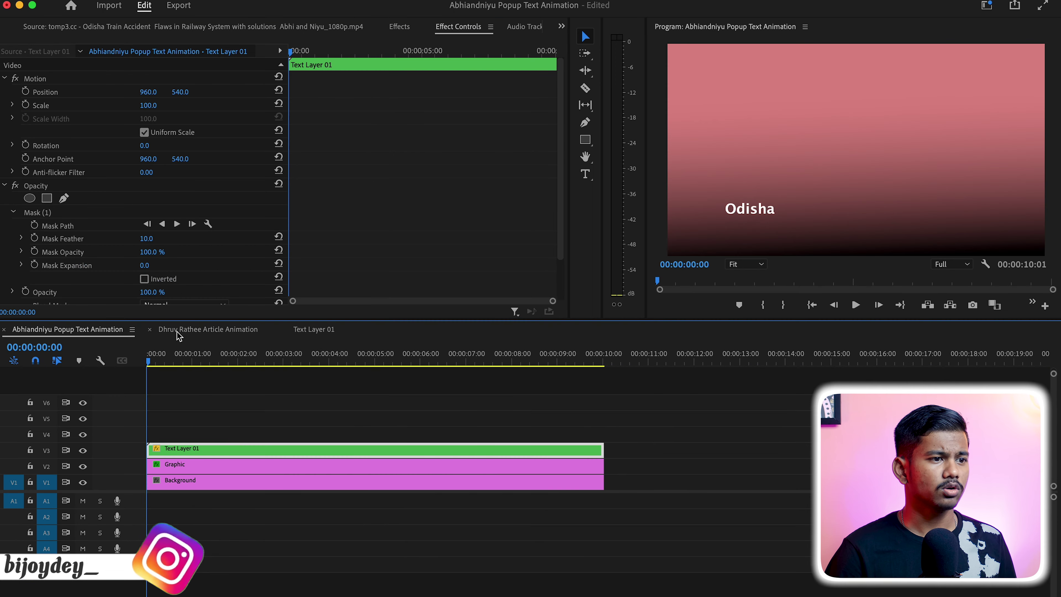
mouse_move(150, 361)
mouse_down()
mouse_move(172, 362)
mouse_move(162, 379)
mouse_up()
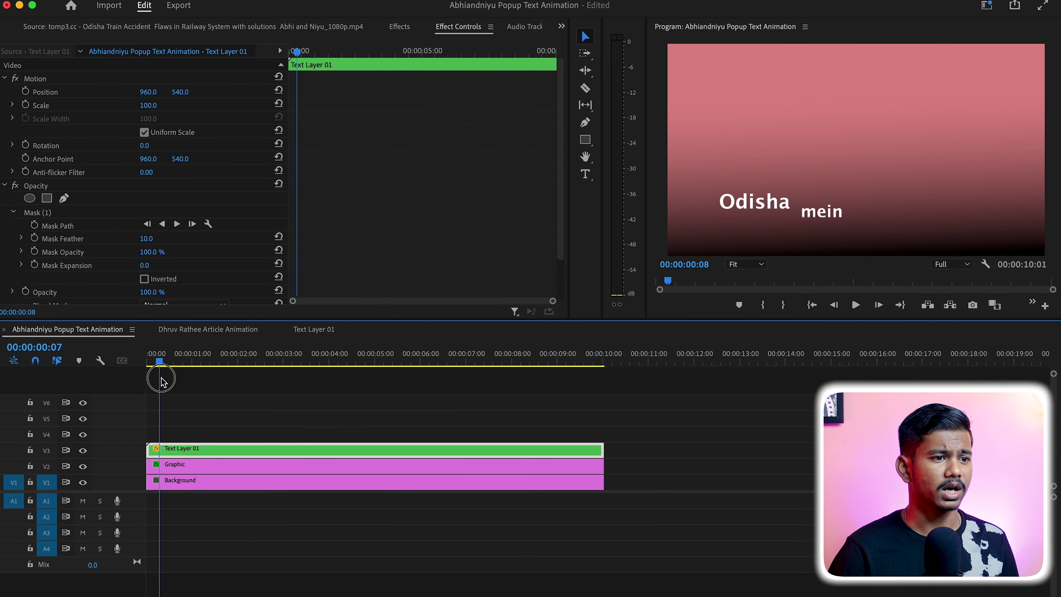
click(125, 212)
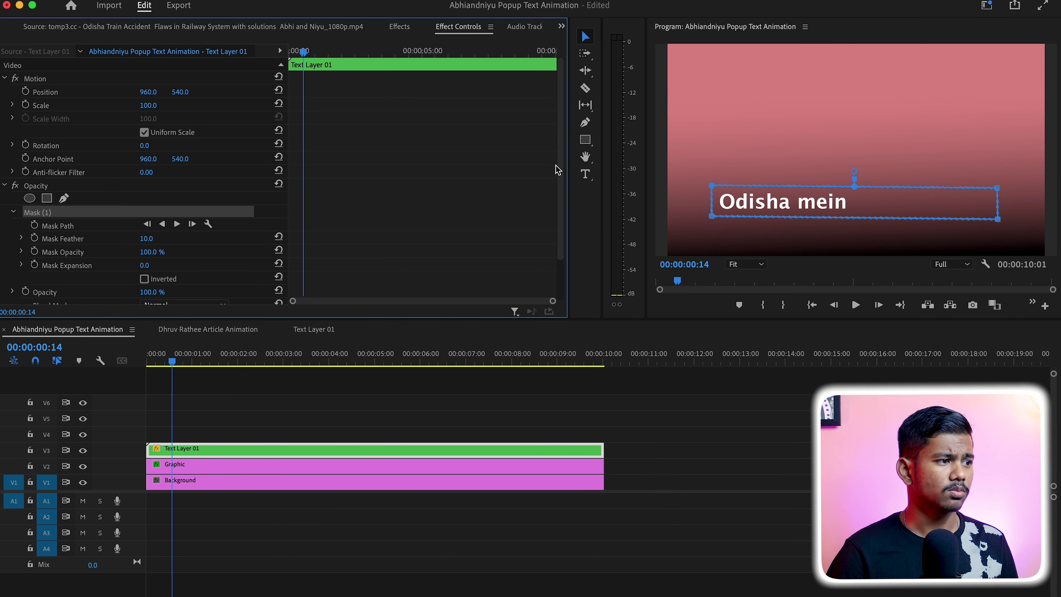
click(834, 203)
drag(171, 363, 178, 367)
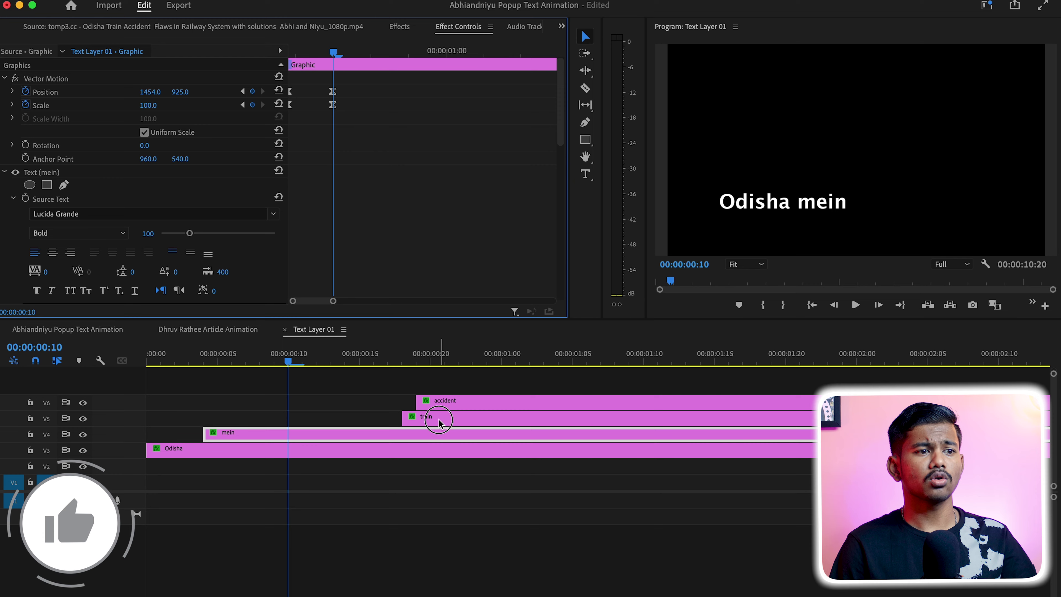
Slide the train and accident clips to the playhead, ease their keyframes, and preview the line.
drag(439, 419, 293, 420)
right_click(362, 105)
click(523, 225)
click(339, 49)
drag(443, 401, 359, 400)
click(45, 92)
shift+click(41, 105)
right_click(291, 103)
click(442, 301)
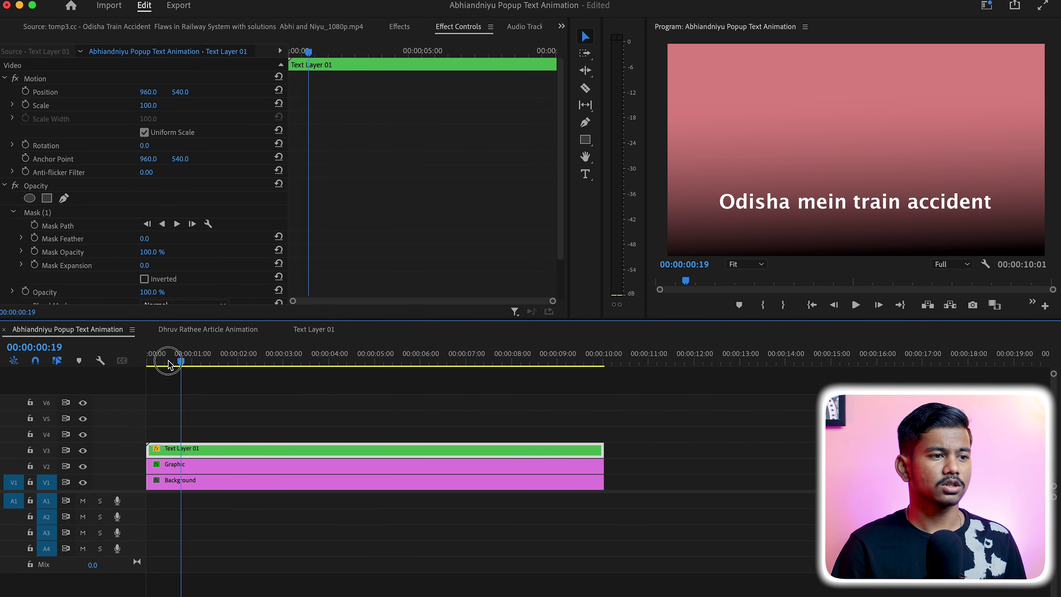
mouse_move(170, 365)
mouse_down()
mouse_move(208, 363)
mouse_move(196, 359)
mouse_up()
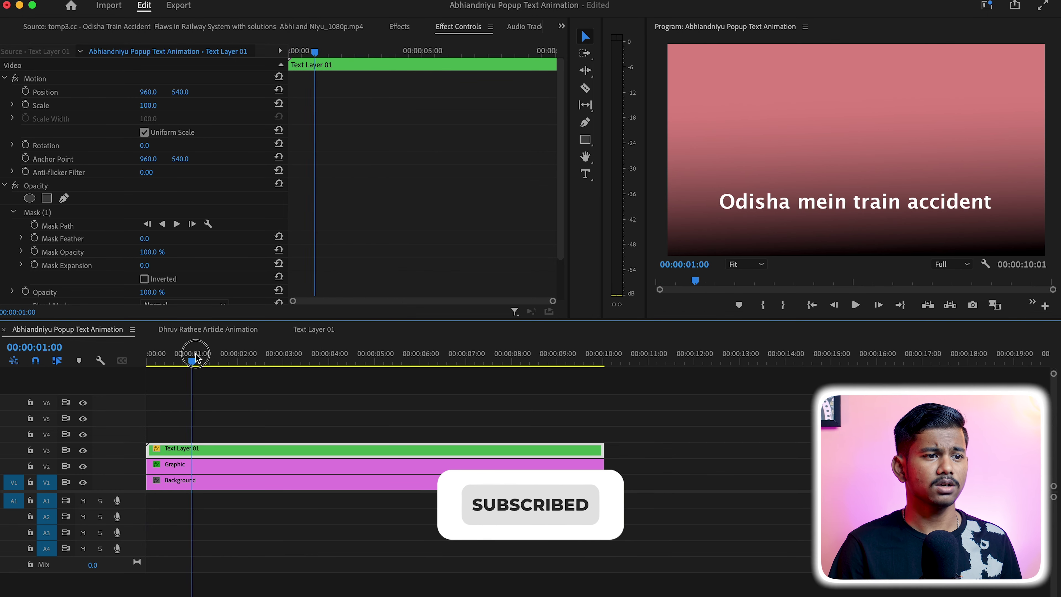
drag(197, 358, 654, 361)
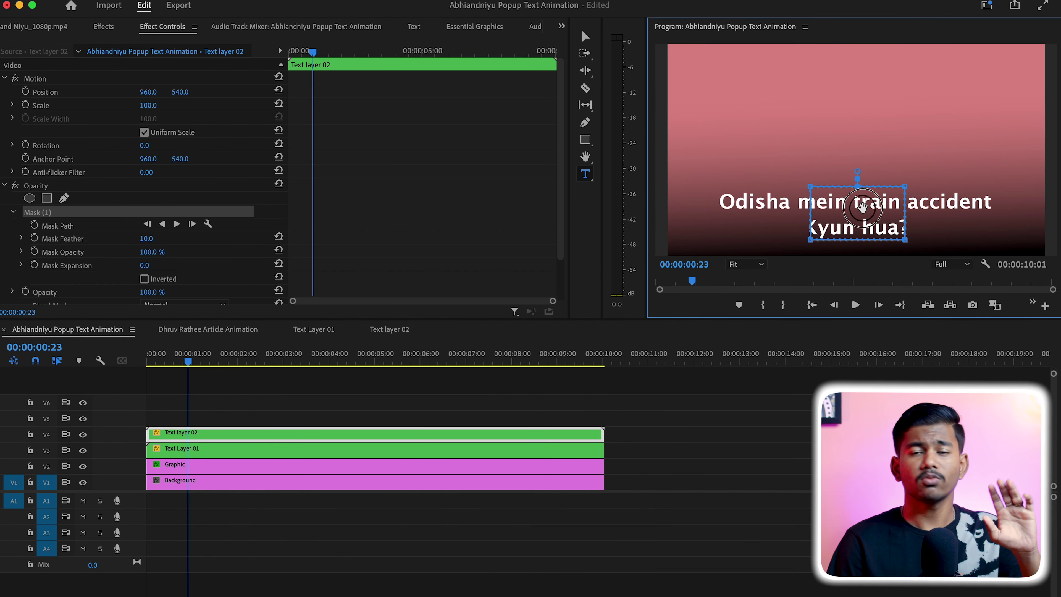
Slant the mask's top edge, check where hua? begins in Text layer 02, then reselect Text Layer 01.
drag(811, 187, 798, 218)
click(389, 329)
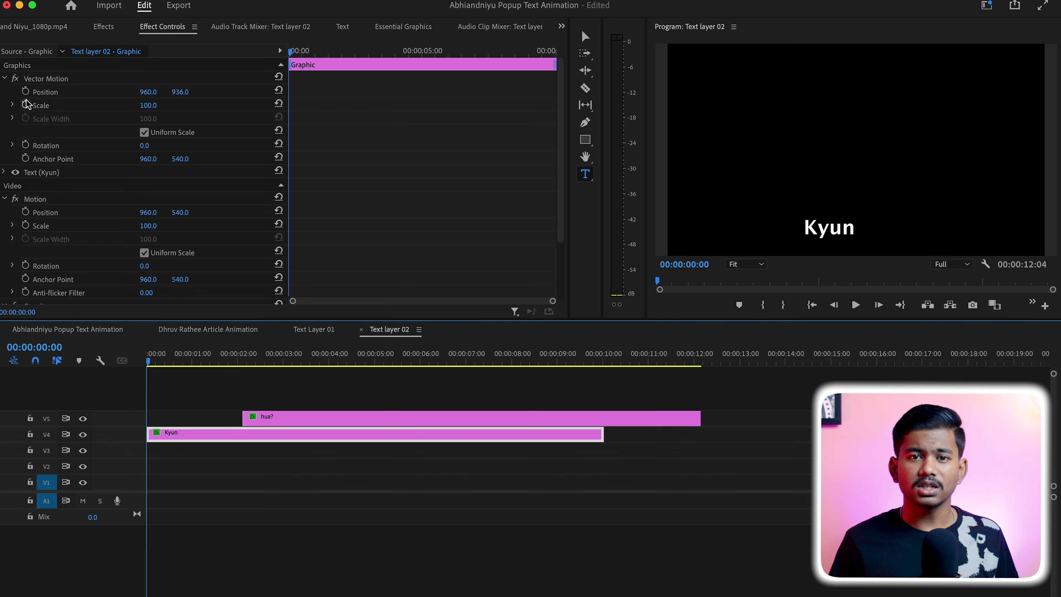
click(334, 51)
key(equal)
key(Right)
key(Right)
key(Right)
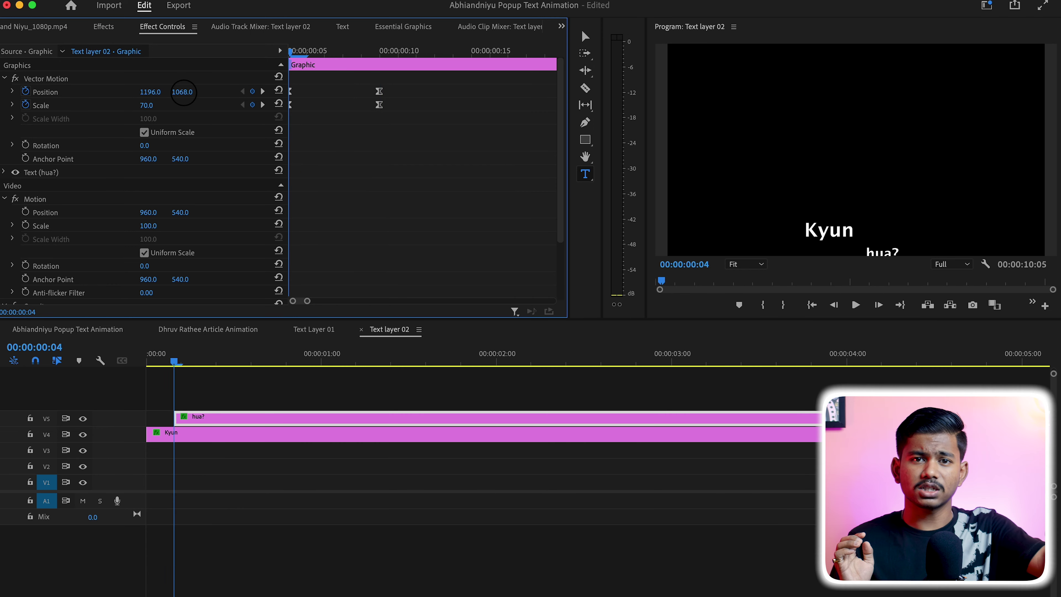
click(67, 329)
click(207, 449)
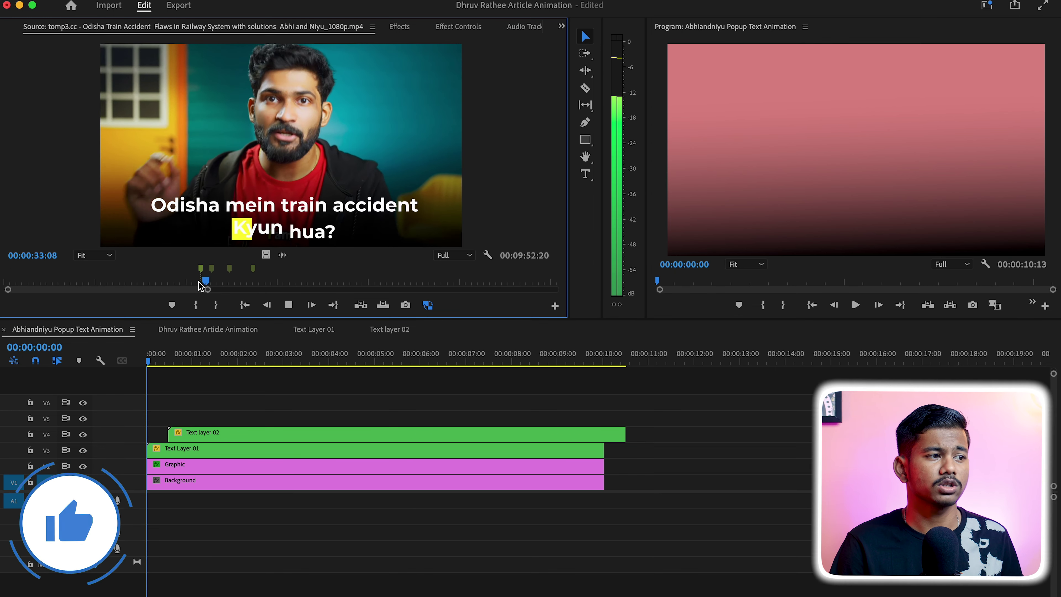
key(space)
click(215, 384)
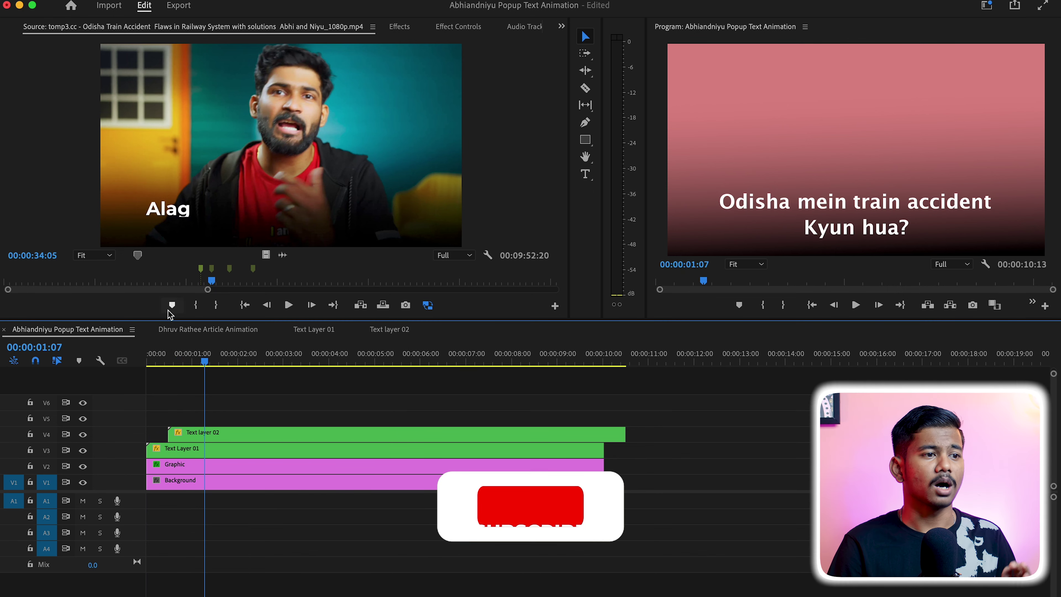
drag(211, 284, 209, 283)
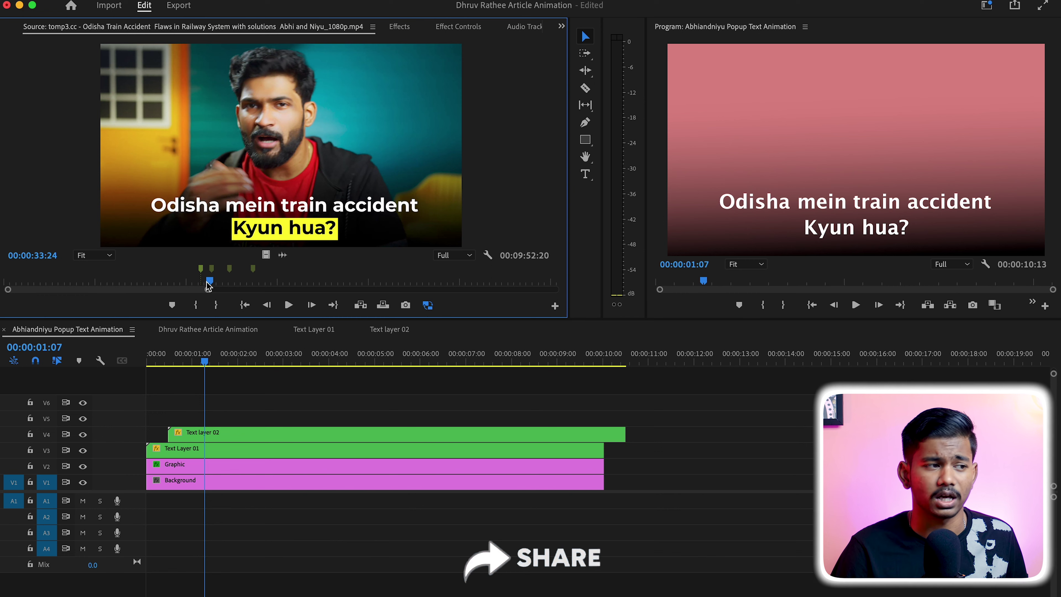
click(562, 26)
Create a 1920×1080 yellow FFD800 colour matte named Highlighter in the project bin.
click(561, 26)
click(561, 26)
click(604, 38)
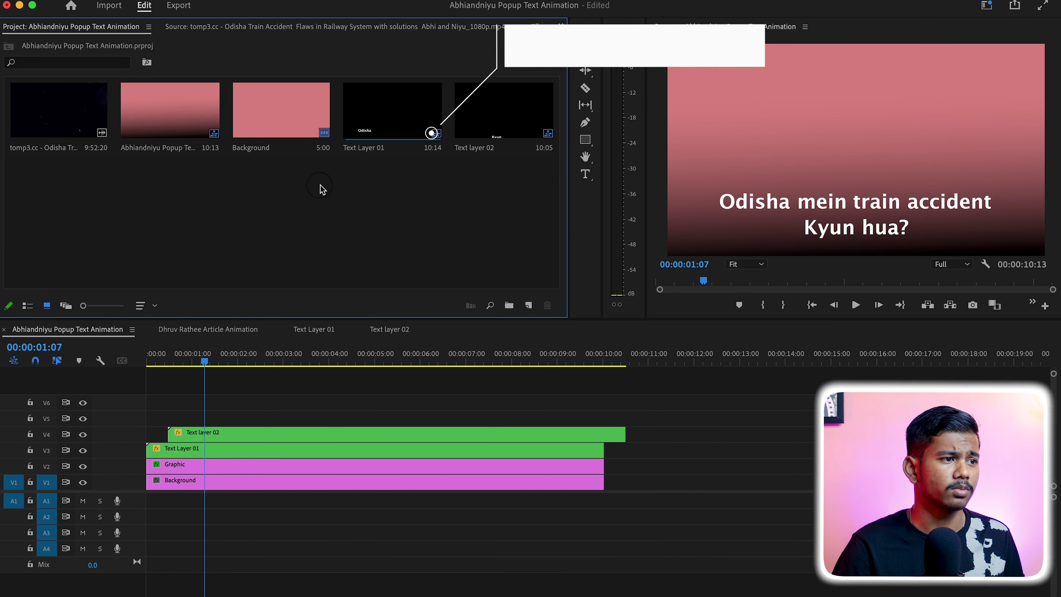
click(529, 305)
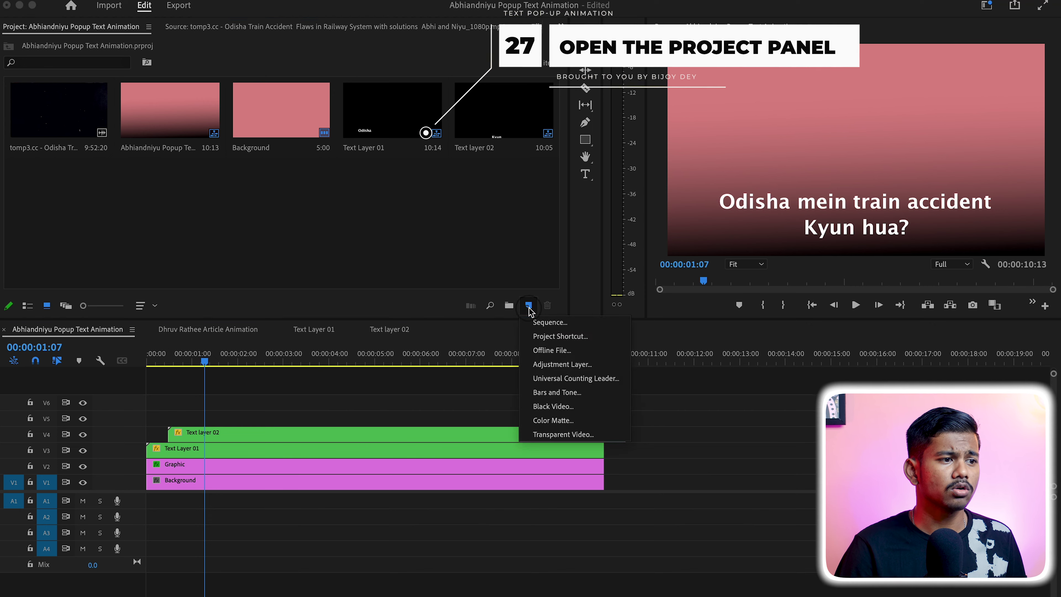
click(556, 421)
click(596, 373)
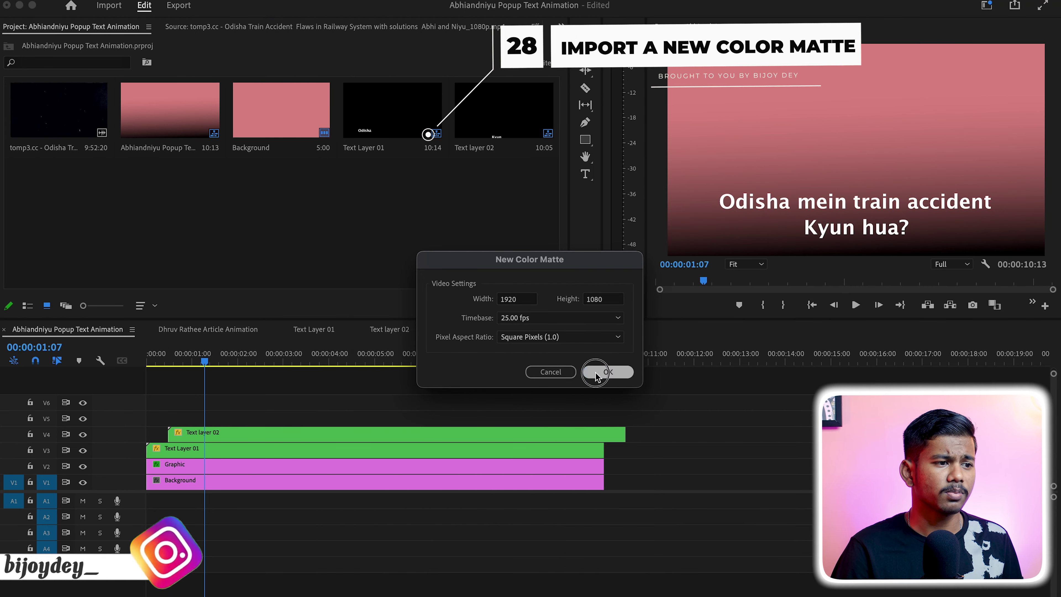
click(546, 253)
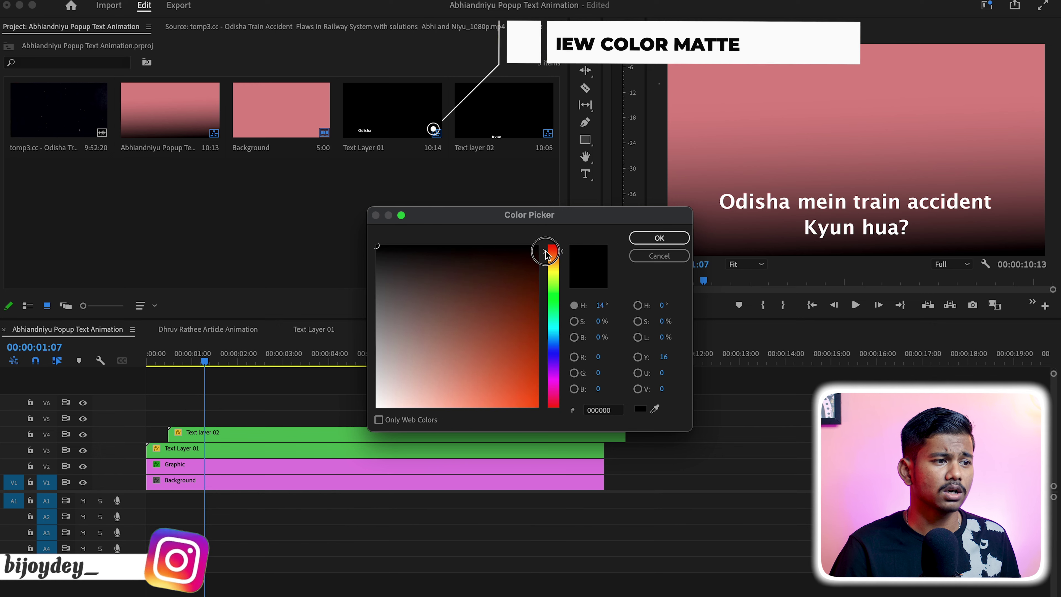
drag(546, 254, 544, 270)
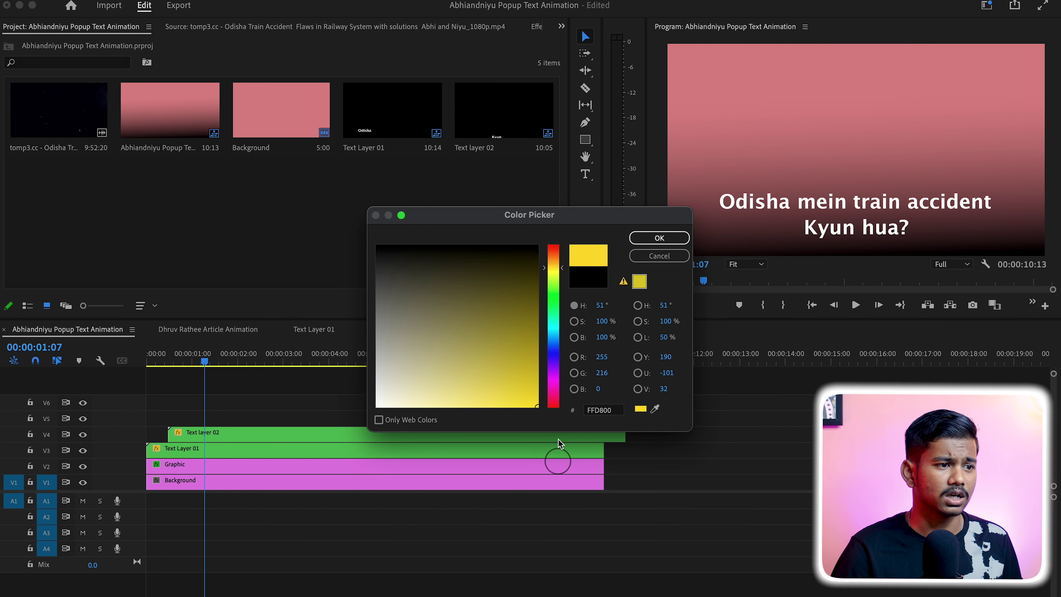
click(661, 239)
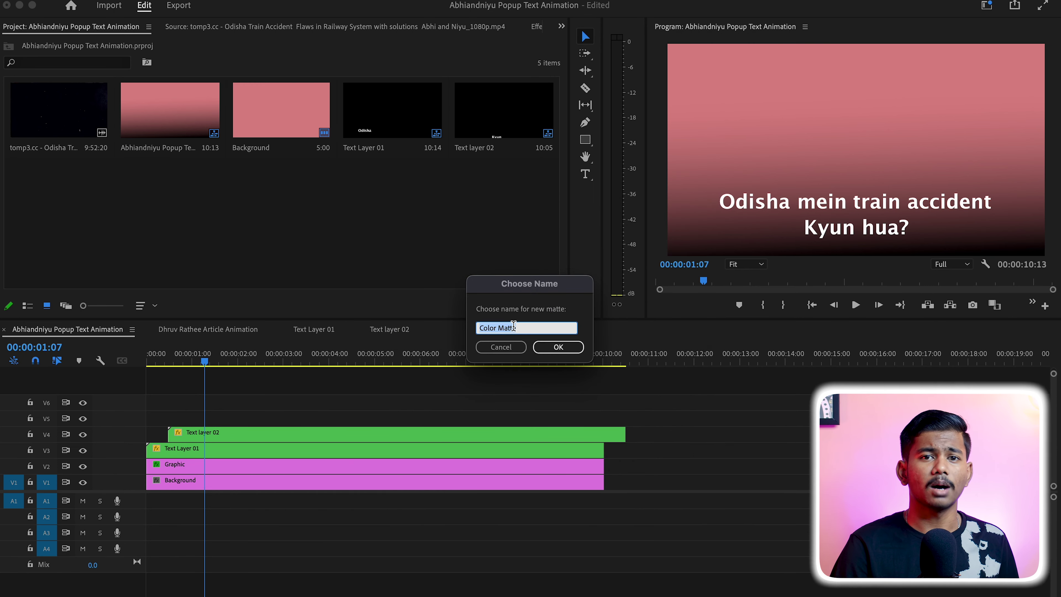
text(Highlighter)
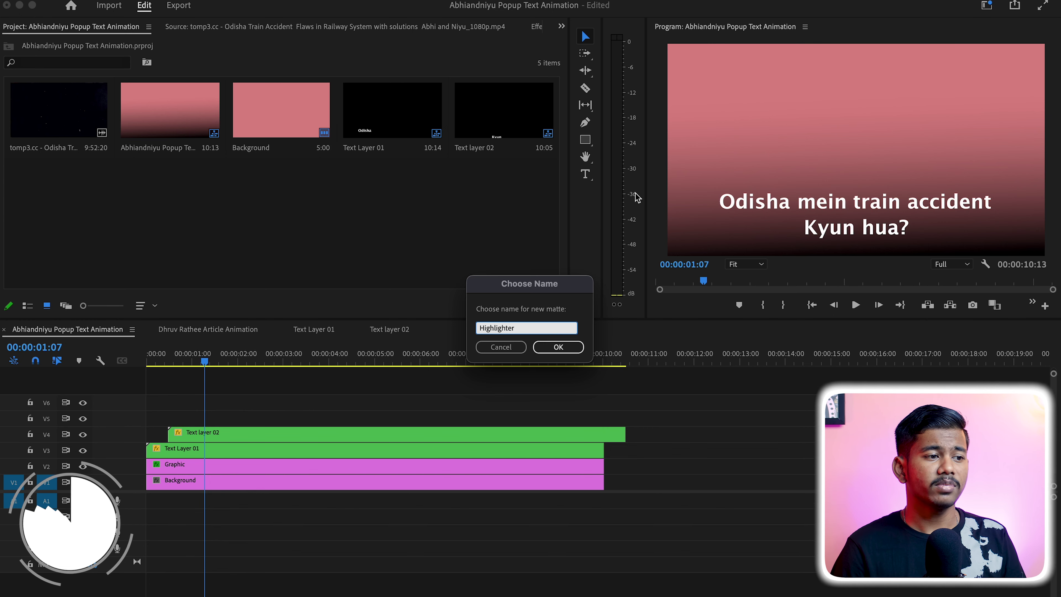
key(Return)
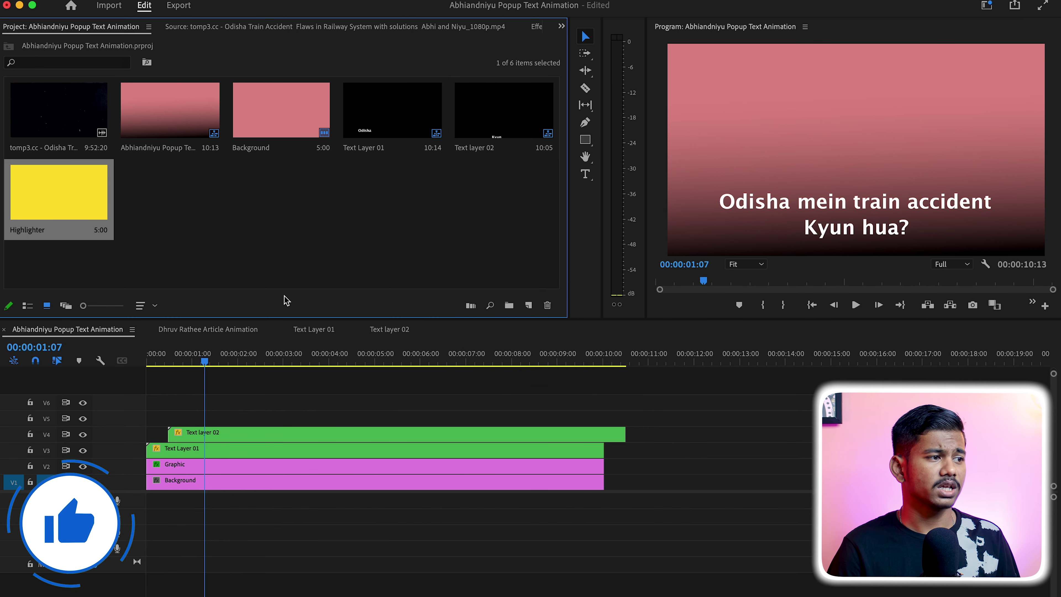
Place the Highlighter matte on V5 and stretch it to cover the text clips.
drag(53, 190, 125, 417)
drag(373, 417, 601, 417)
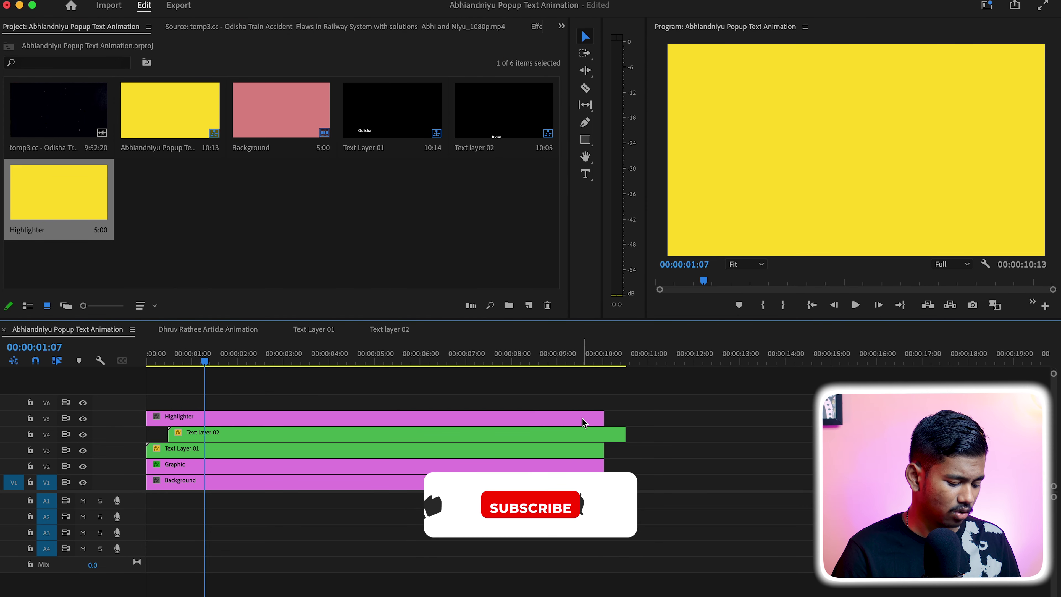
key(v)
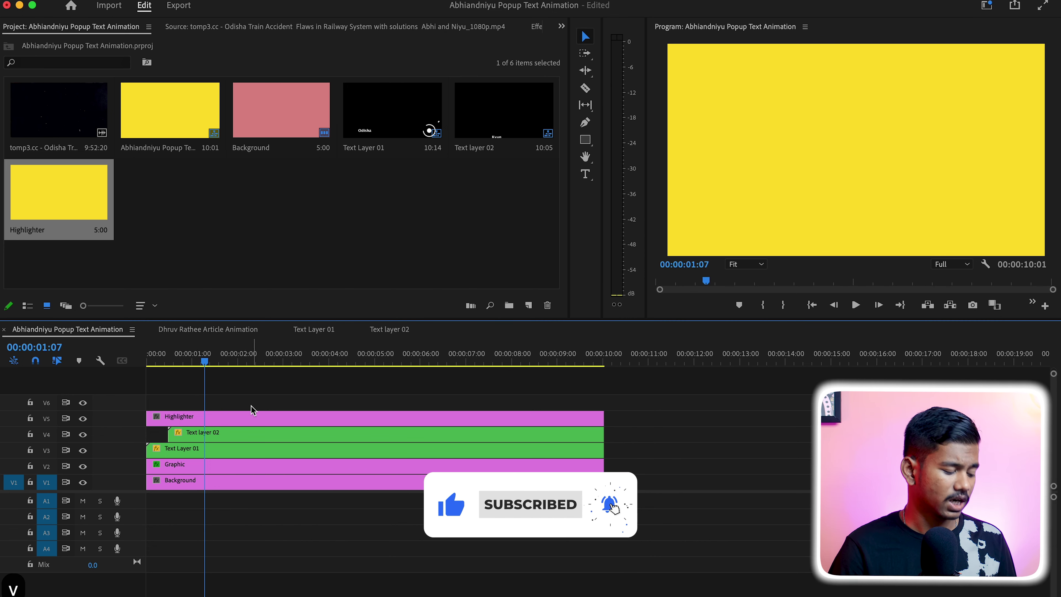
click(251, 417)
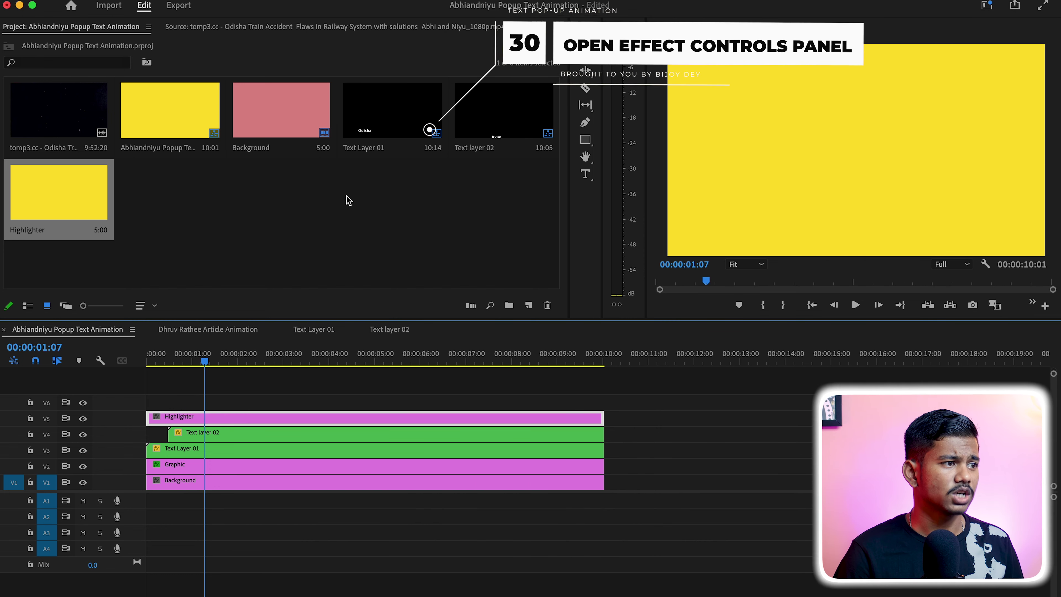
Lower the Highlighter's opacity to about 42% and apply the Crop effect to it.
key(shift+5)
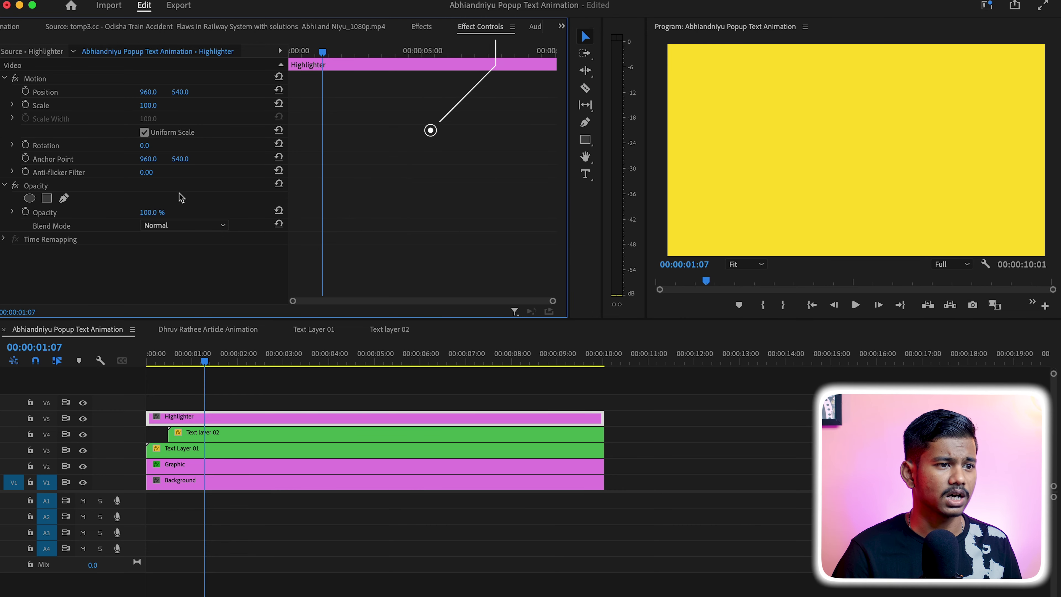
drag(159, 207, 160, 208)
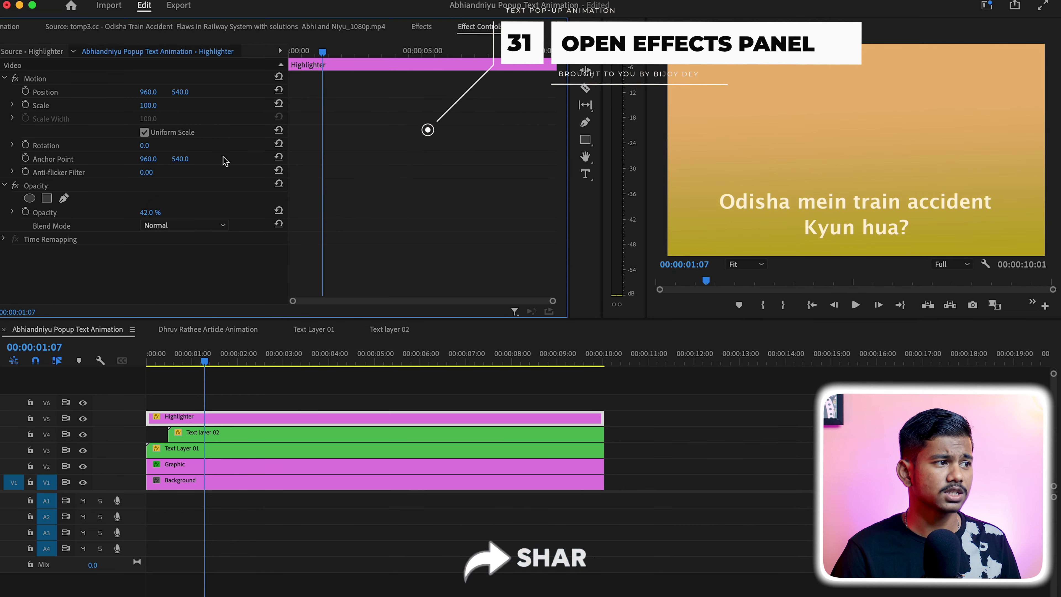
click(422, 26)
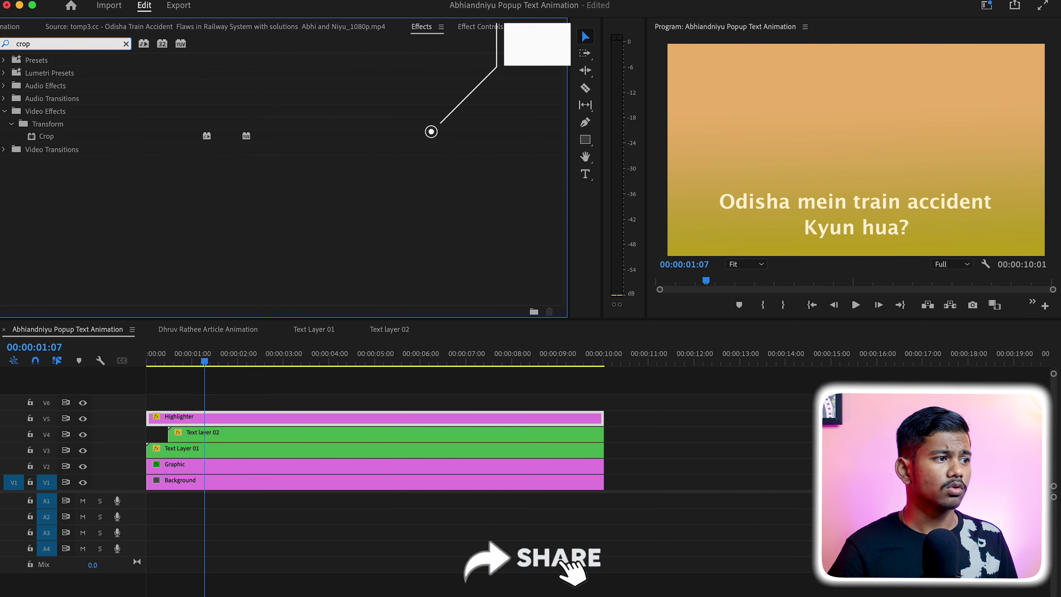
drag(48, 136, 201, 417)
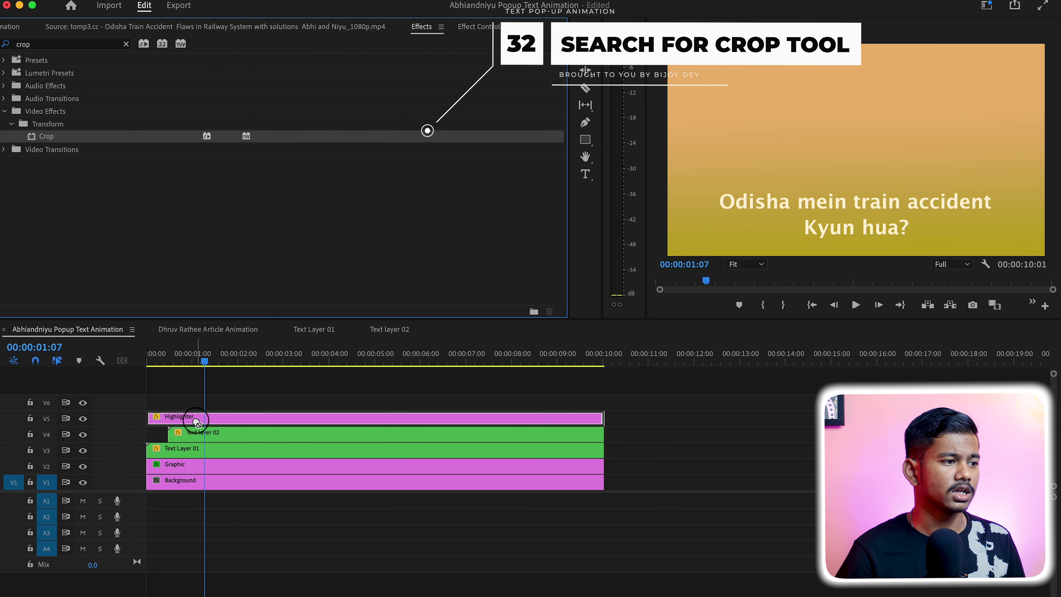
Crop the Highlighter's top to 81% and slide it right to Position X 1621.
click(482, 26)
scroll(493, 126, down, 3)
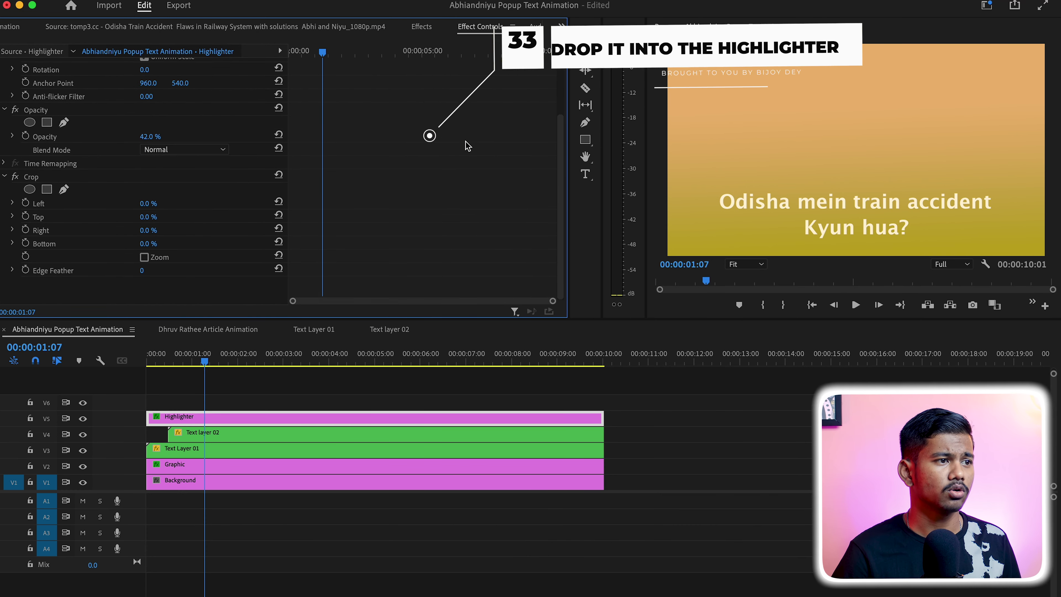
mouse_move(145, 204)
mouse_down()
mouse_move(161, 203)
mouse_move(126, 203)
mouse_move(178, 216)
mouse_up()
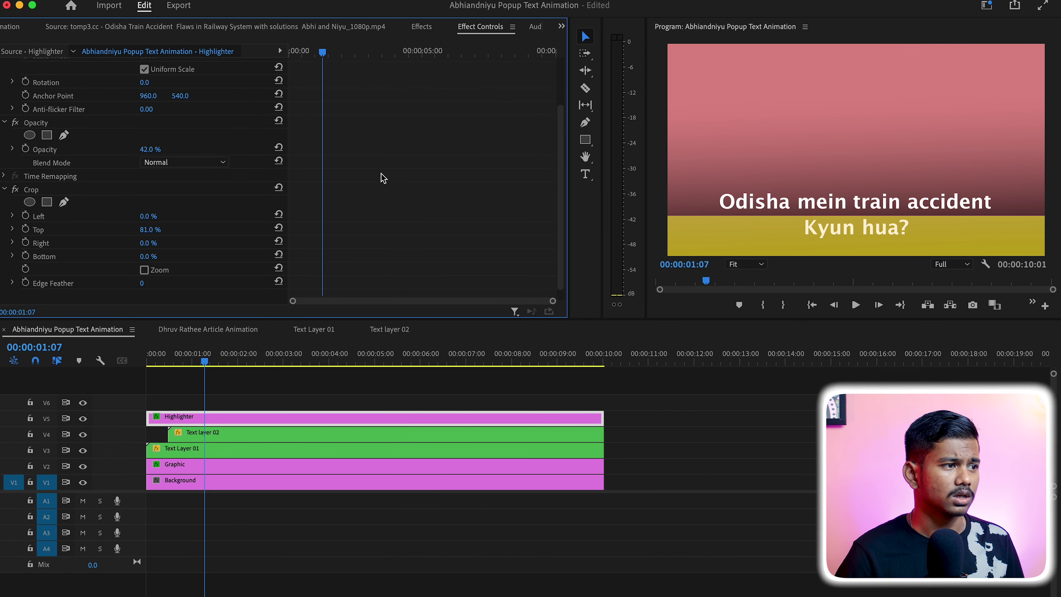
scroll(378, 178, up, 5)
click(142, 91)
drag(145, 92, 250, 92)
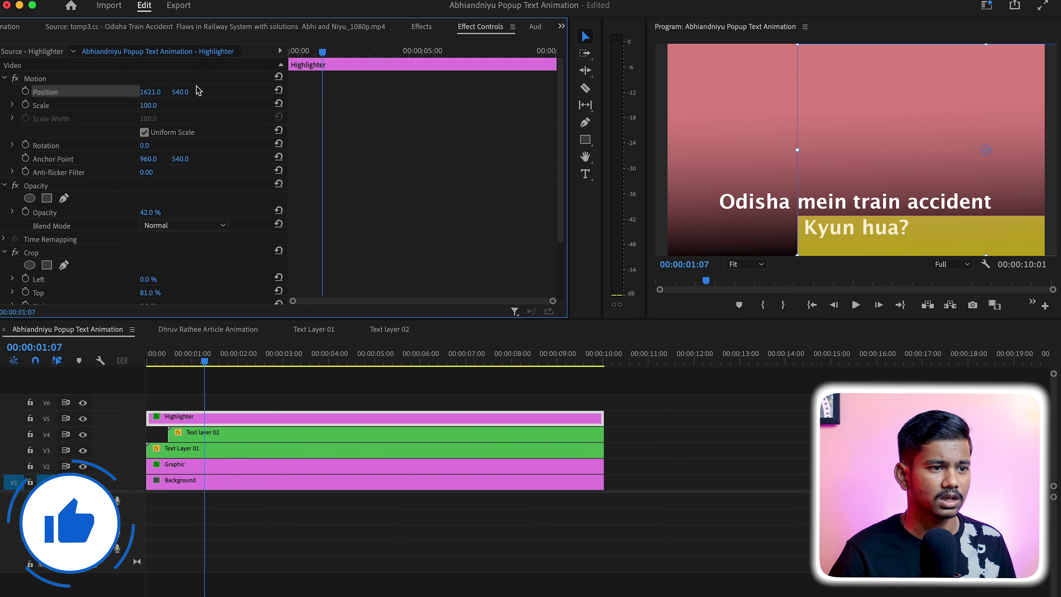
Crop the bottom to 7%, restore 100% opacity, and move Text layer 02 above the Highlighter.
scroll(284, 205, down, 3)
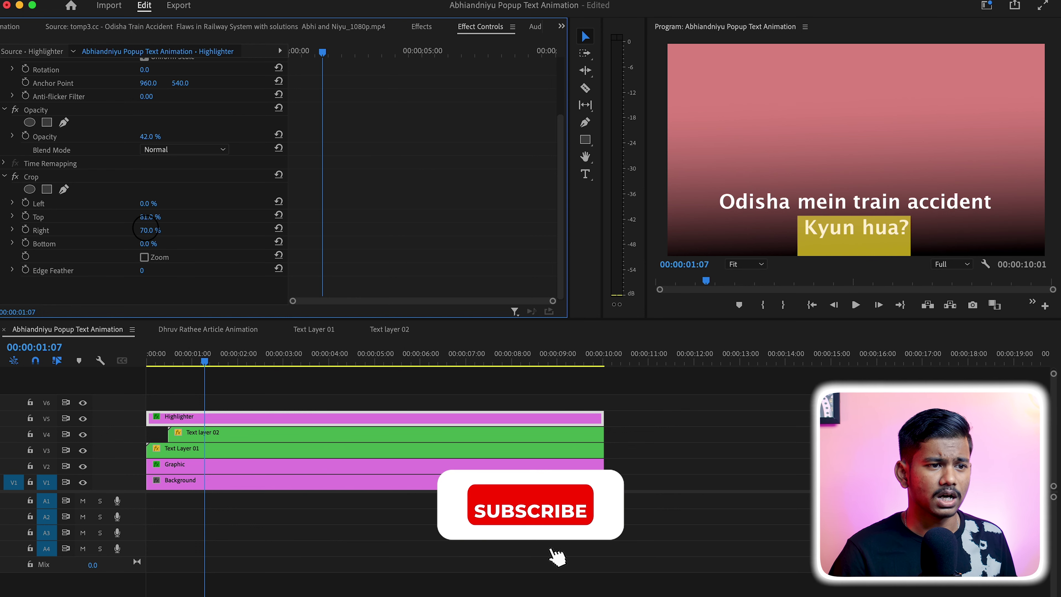
drag(145, 244, 144, 239)
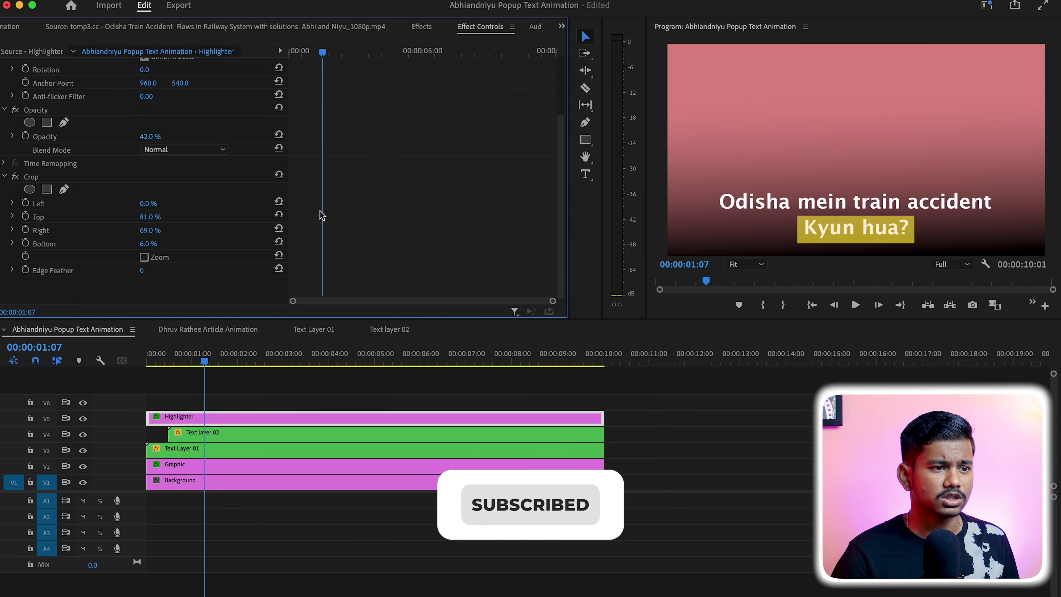
click(149, 243)
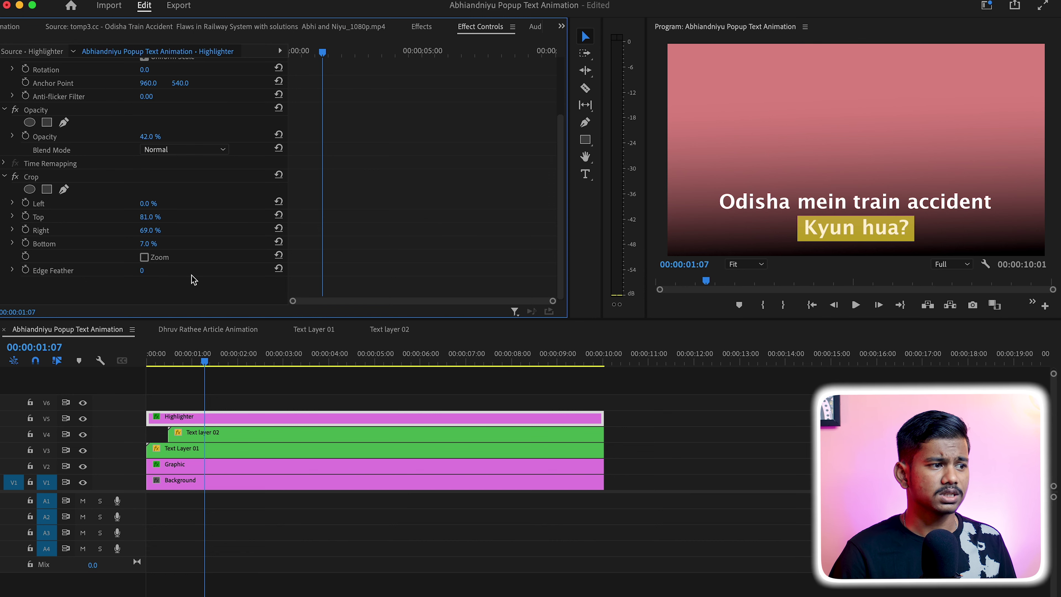
scroll(170, 199, up, 4)
drag(149, 213, 248, 224)
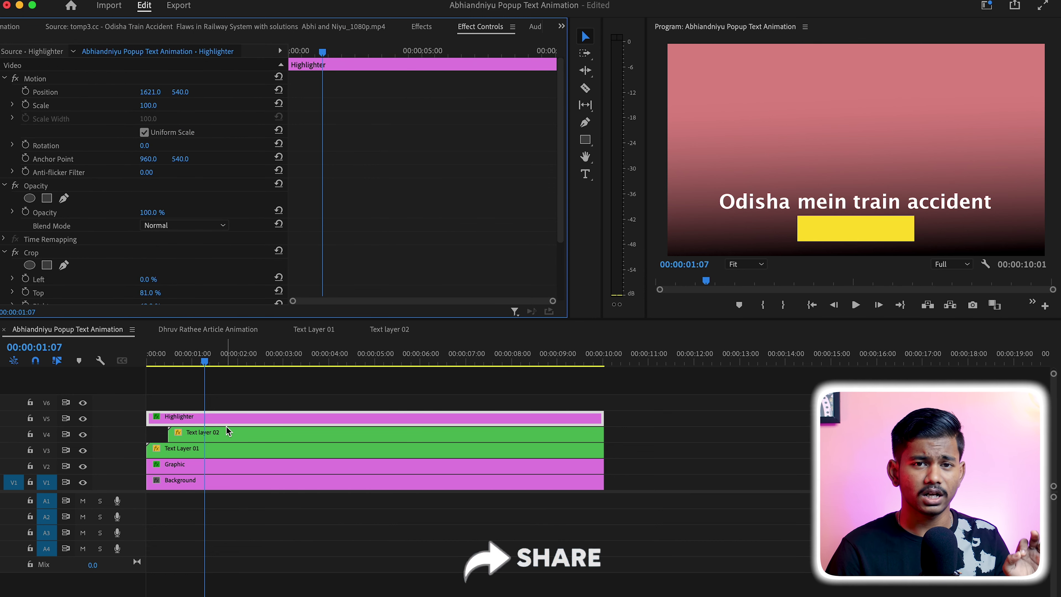
drag(223, 429, 226, 416)
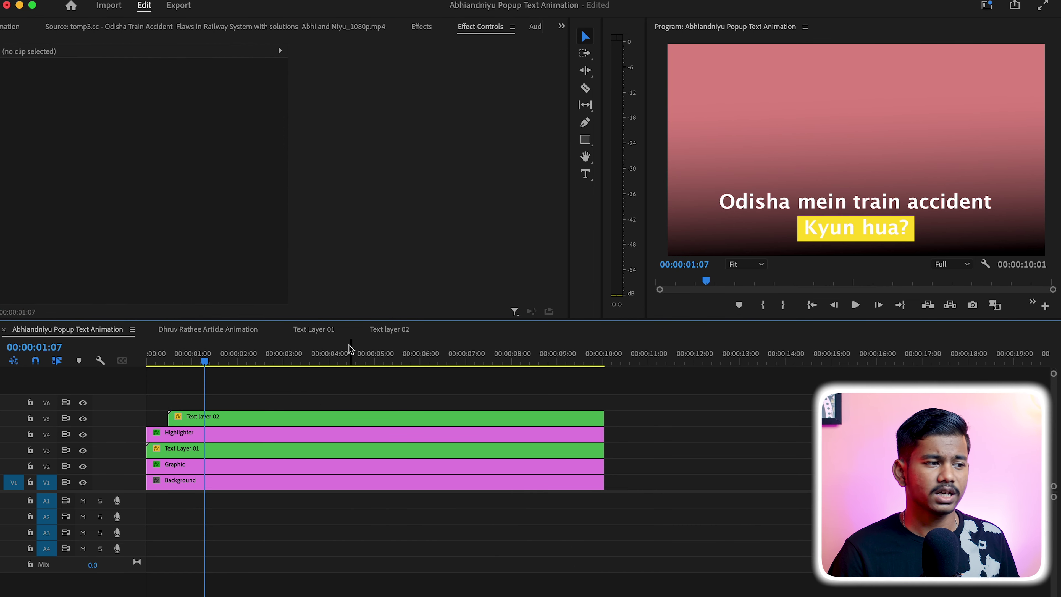
Animate Crop Right with an eased-out 69% keyframe at frame 19.
drag(175, 359, 173, 358)
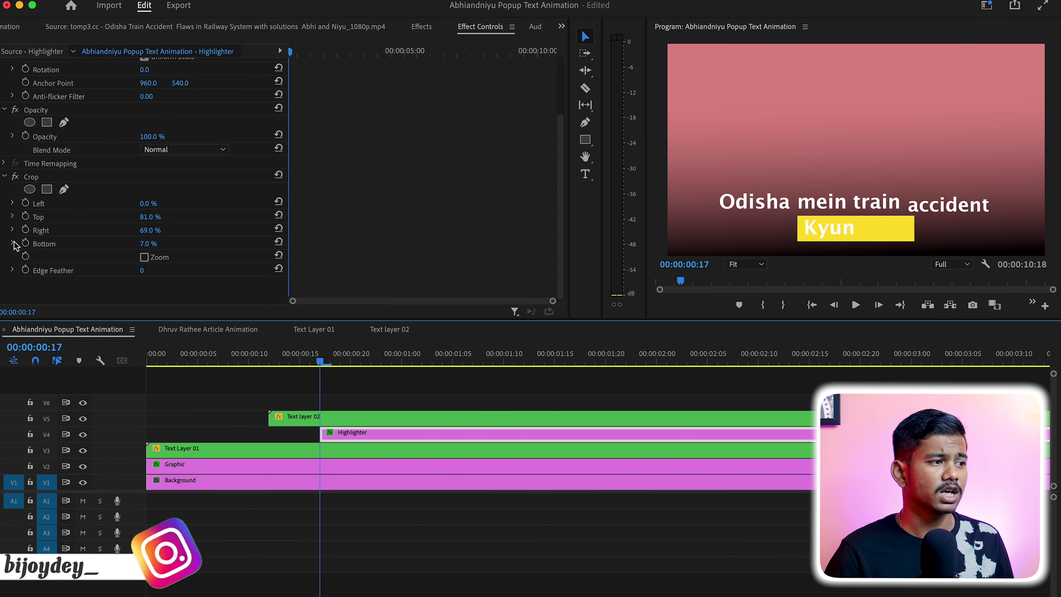
click(26, 231)
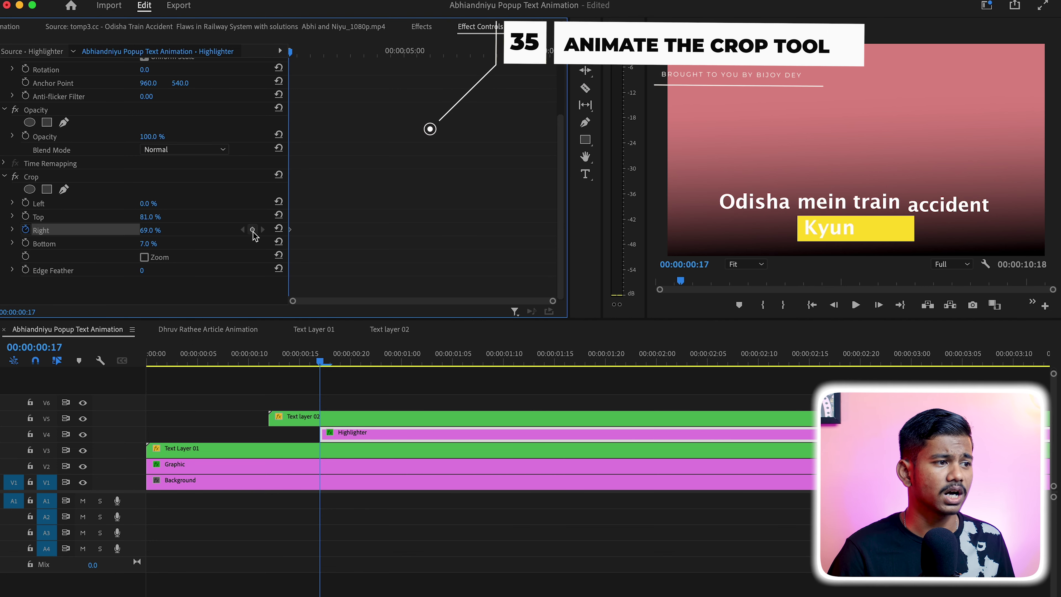
key(Right)
key(Right)
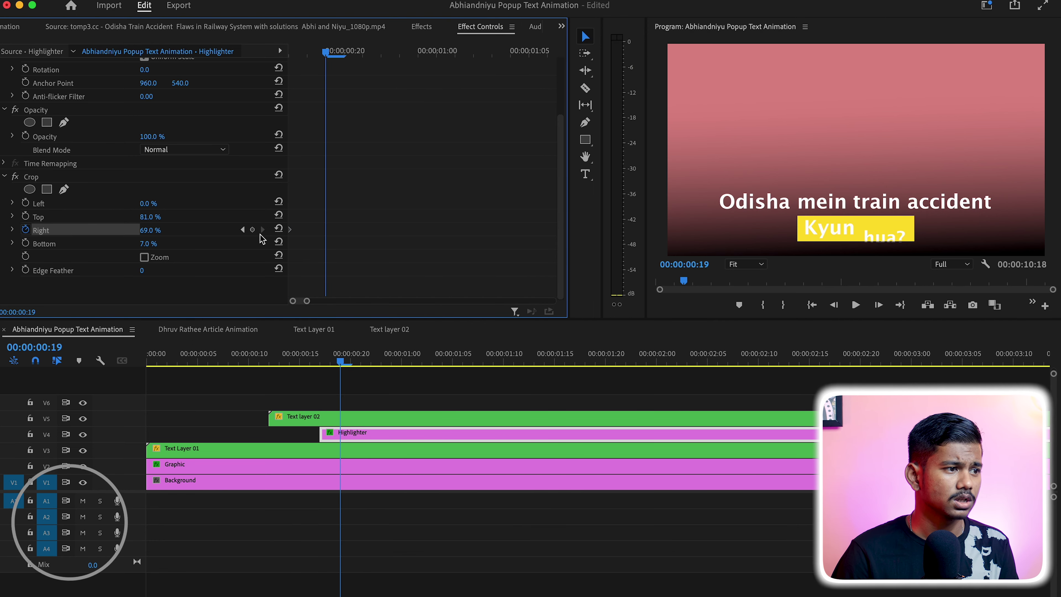
click(253, 229)
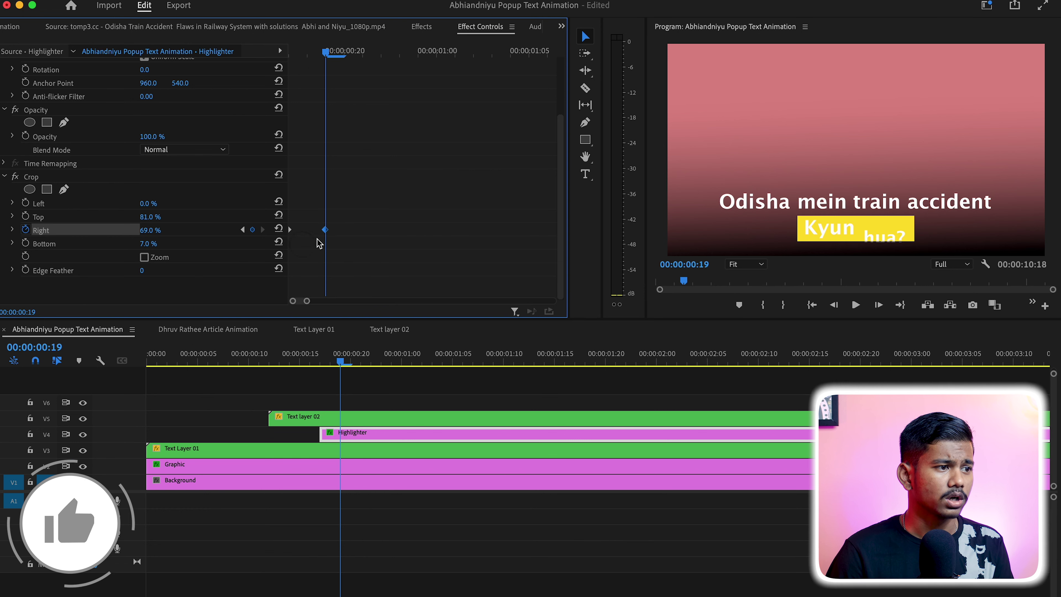
right_click(325, 231)
click(359, 442)
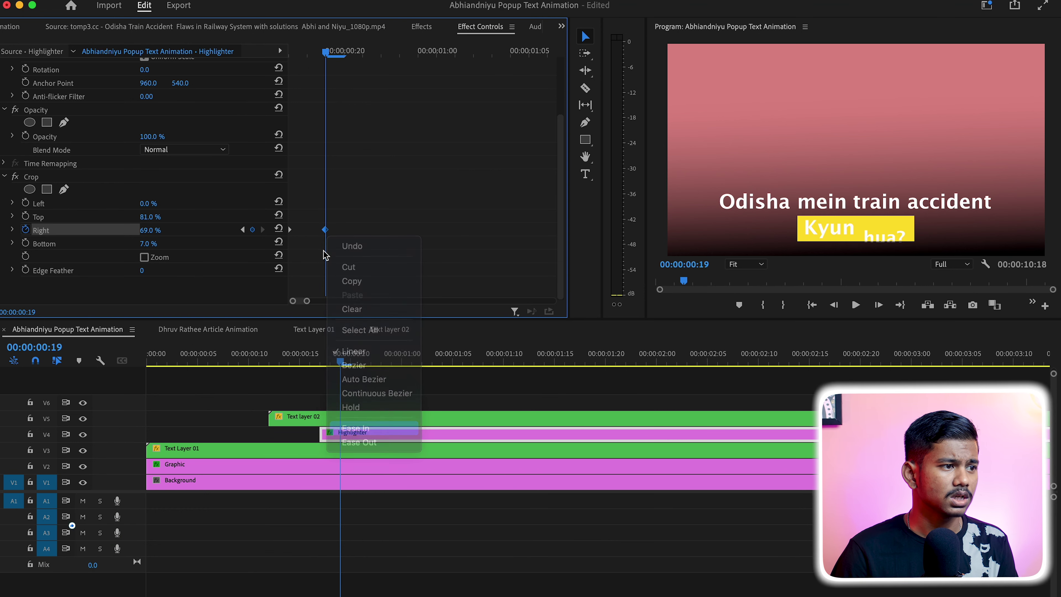
right_click(292, 230)
click(335, 438)
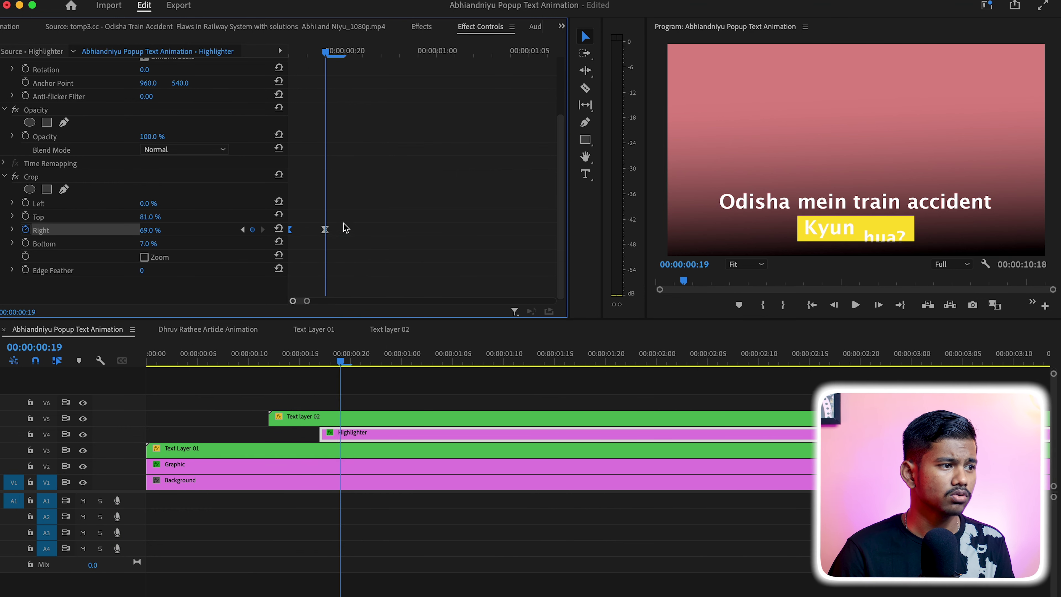
Set Crop Right to 100% at frame 17 and scrub through the highlighter sweep.
key(Up)
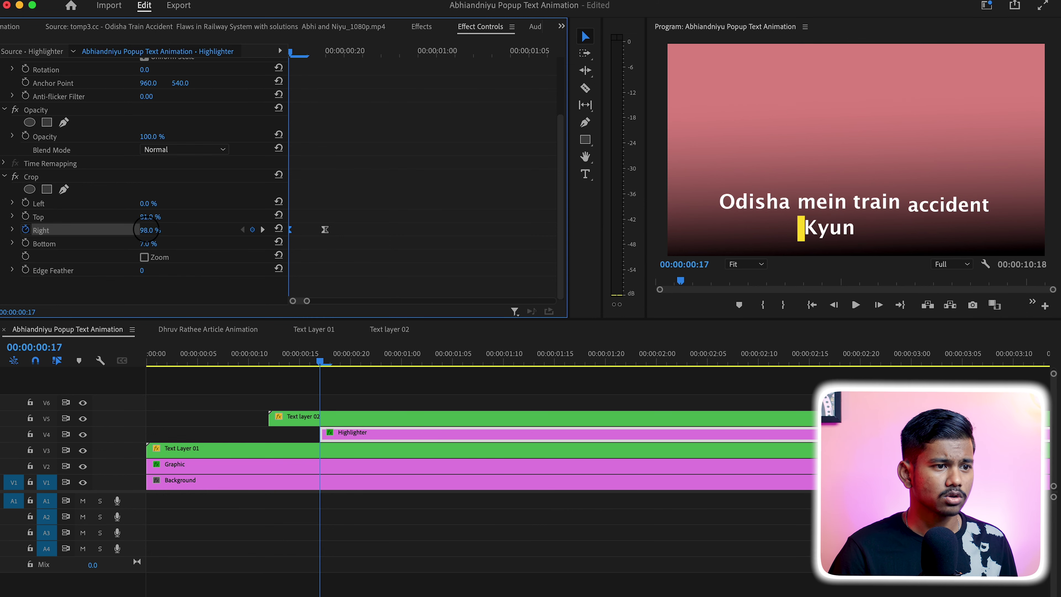
drag(146, 229, 155, 229)
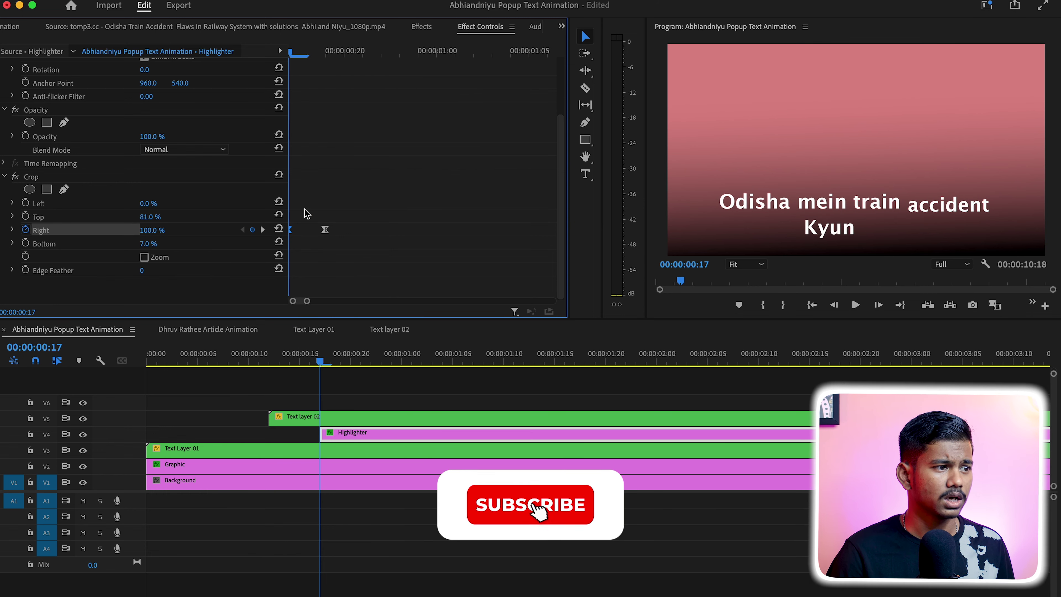
key(space)
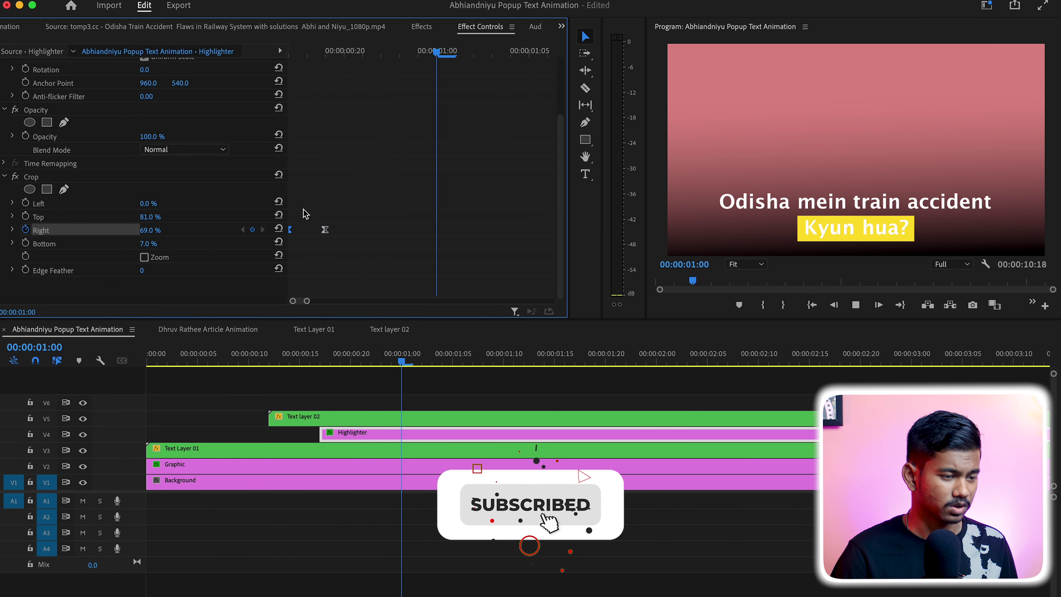
drag(495, 51, 325, 87)
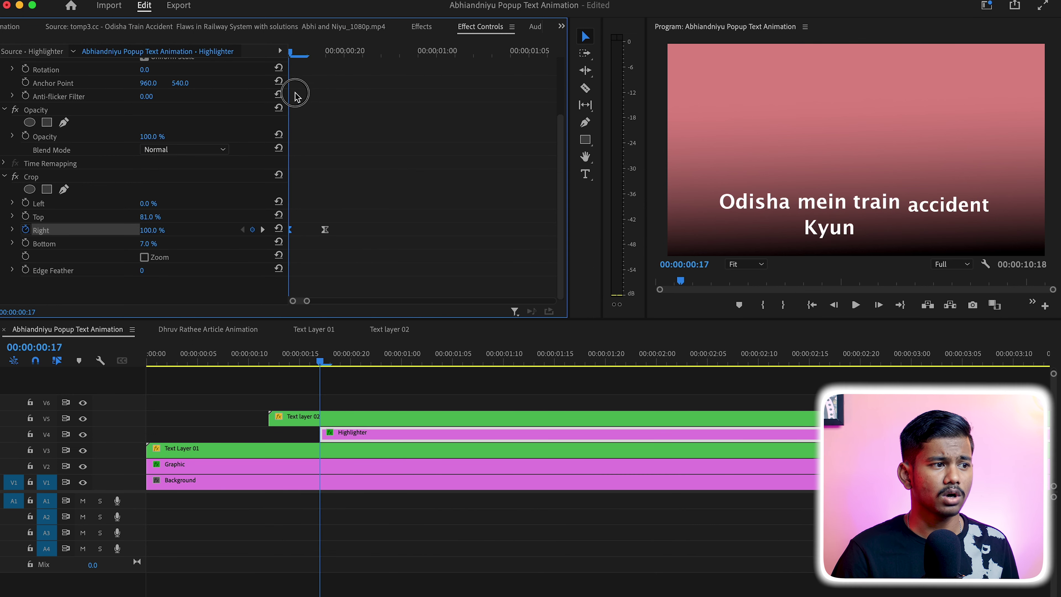
drag(341, 86, 326, 93)
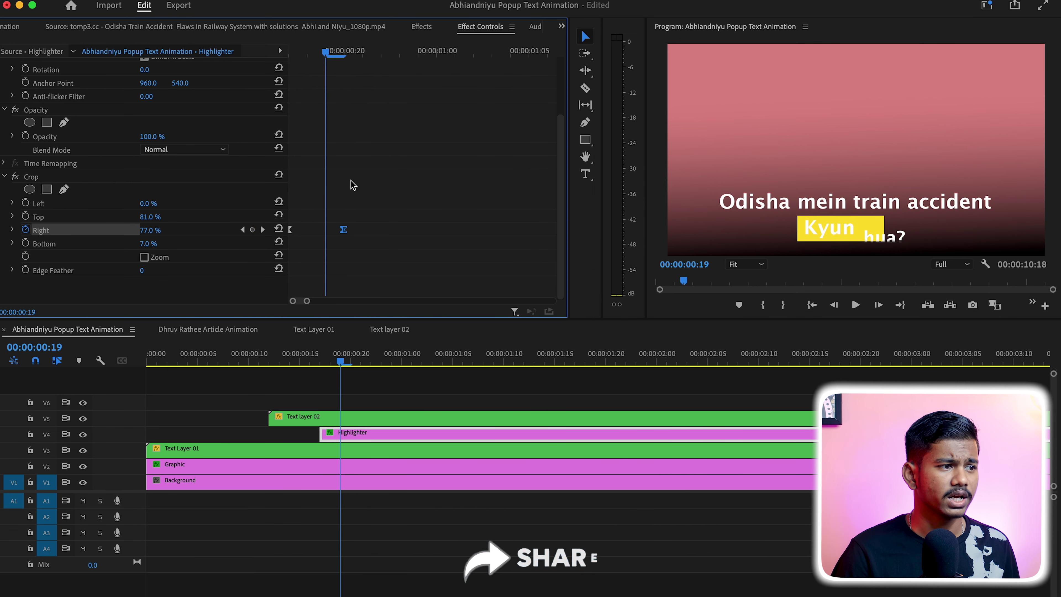
drag(326, 52, 348, 156)
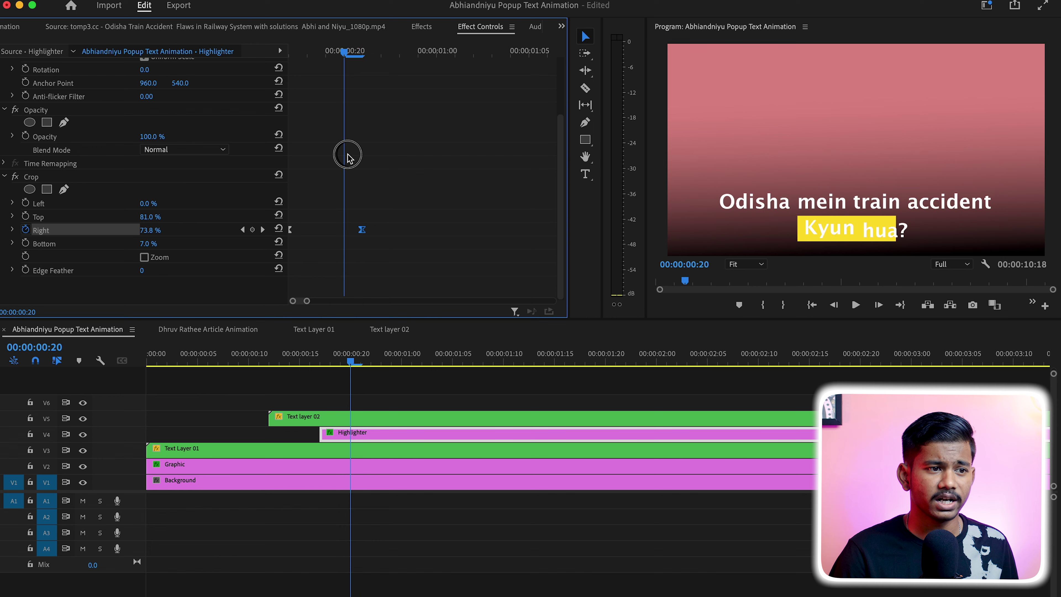
drag(348, 156, 291, 179)
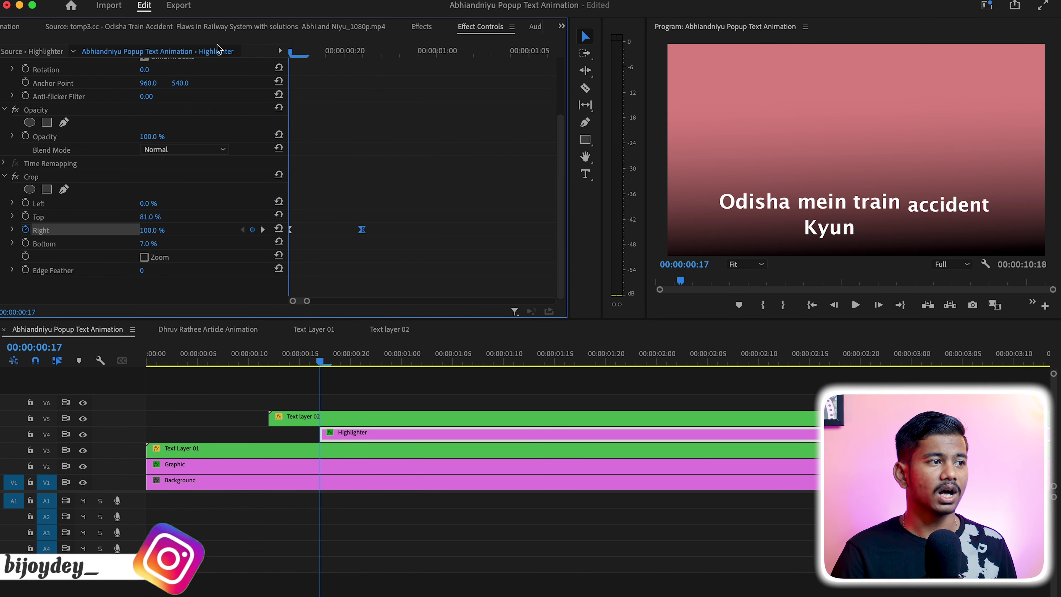
Check the reference's word highlighting and duplicate Text layer 02 onto the track above.
click(175, 26)
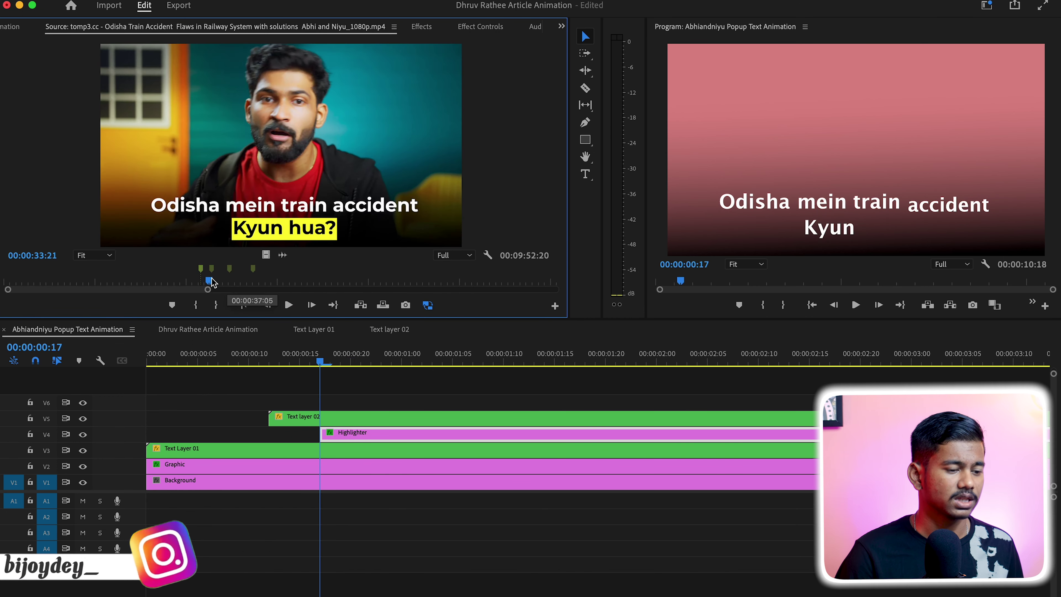
drag(217, 281, 213, 282)
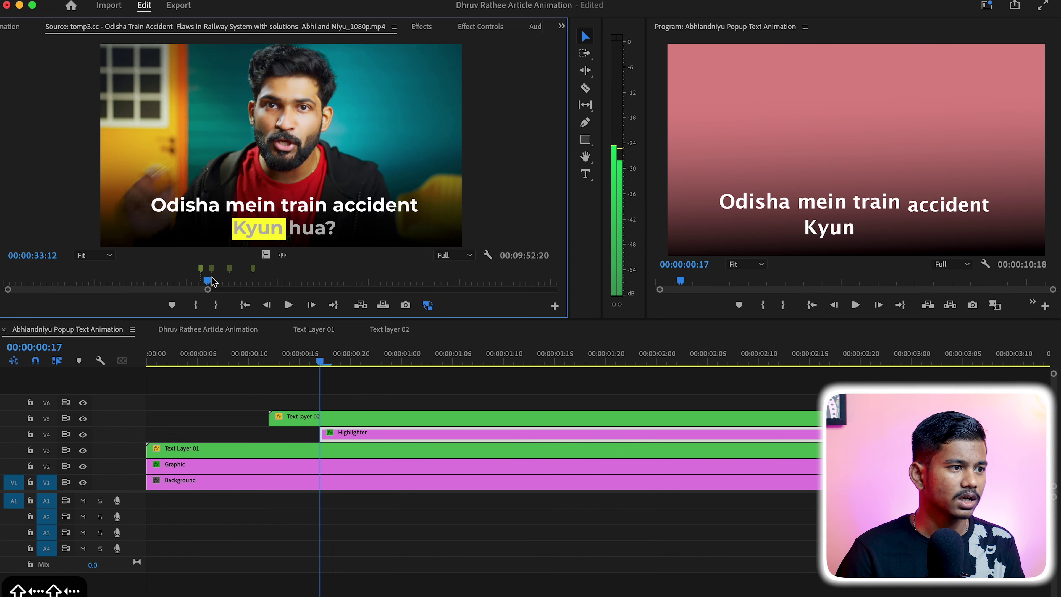
click(369, 405)
click(363, 418)
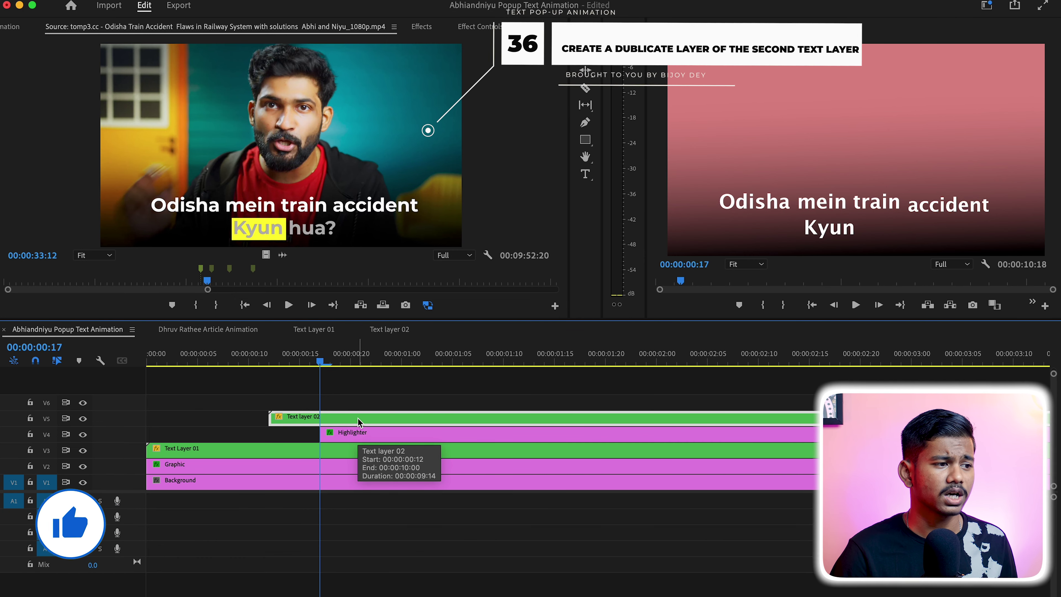
drag(359, 418, 353, 402)
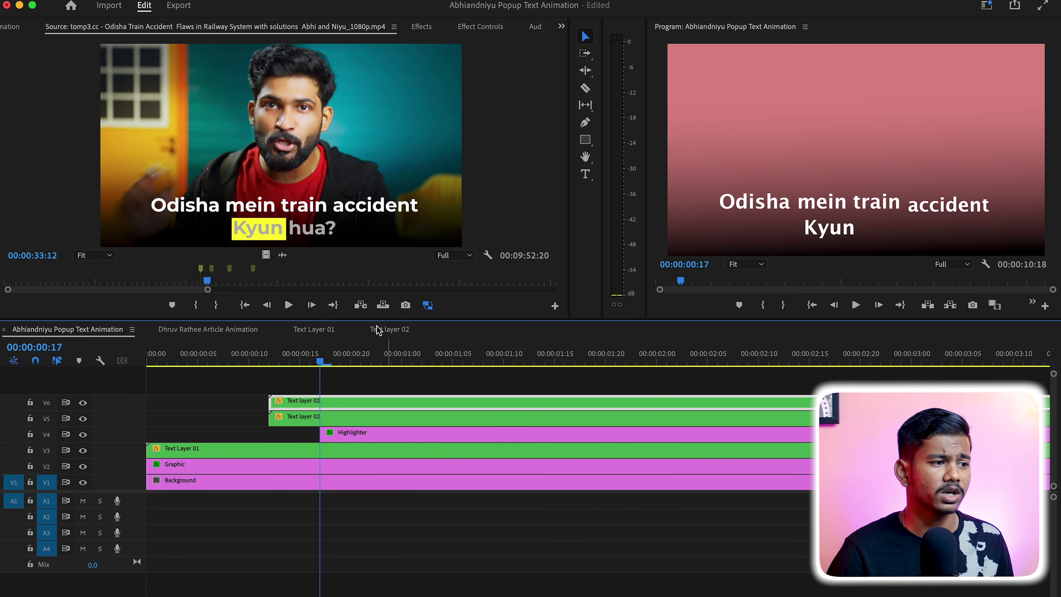
Search Effects for 'lumetri color' and apply Lumetri Color to the upper Text layer 02 clip.
click(422, 27)
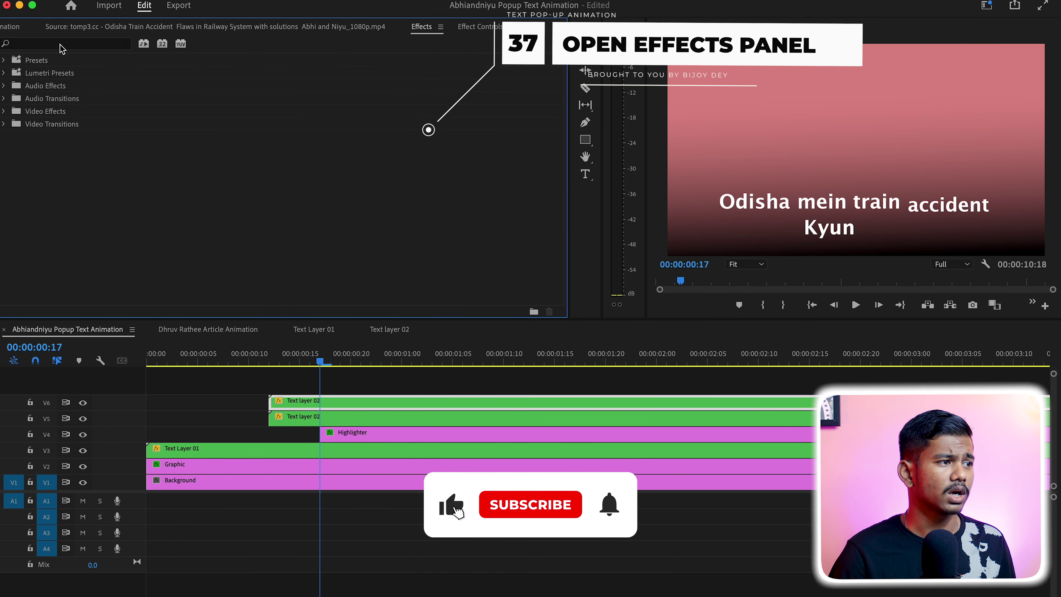
click(83, 43)
key(BackSpace)
key(BackSpace)
key(BackSpace)
text(lumetri)
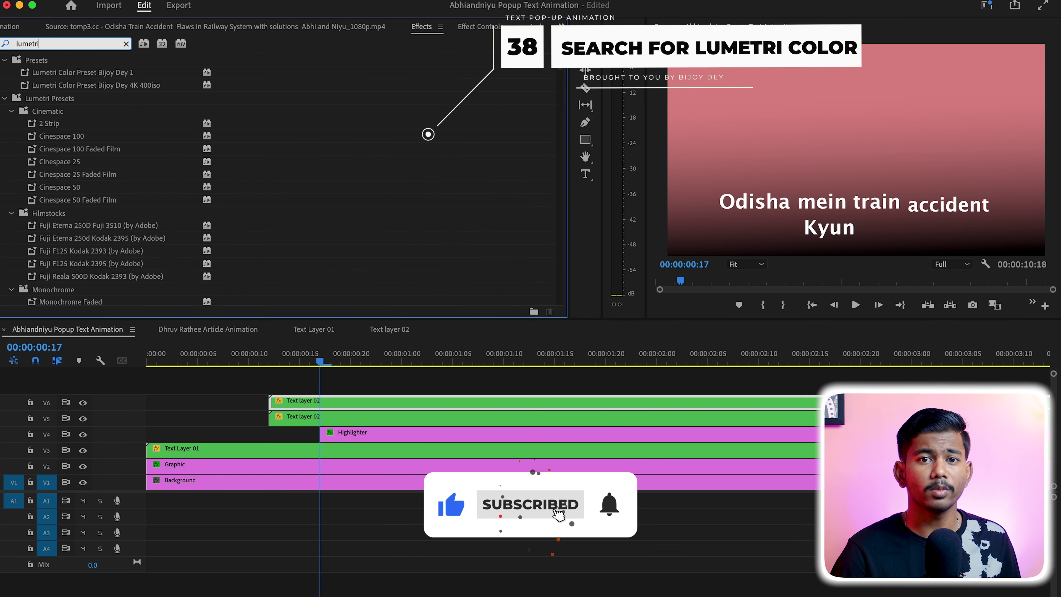
text( color)
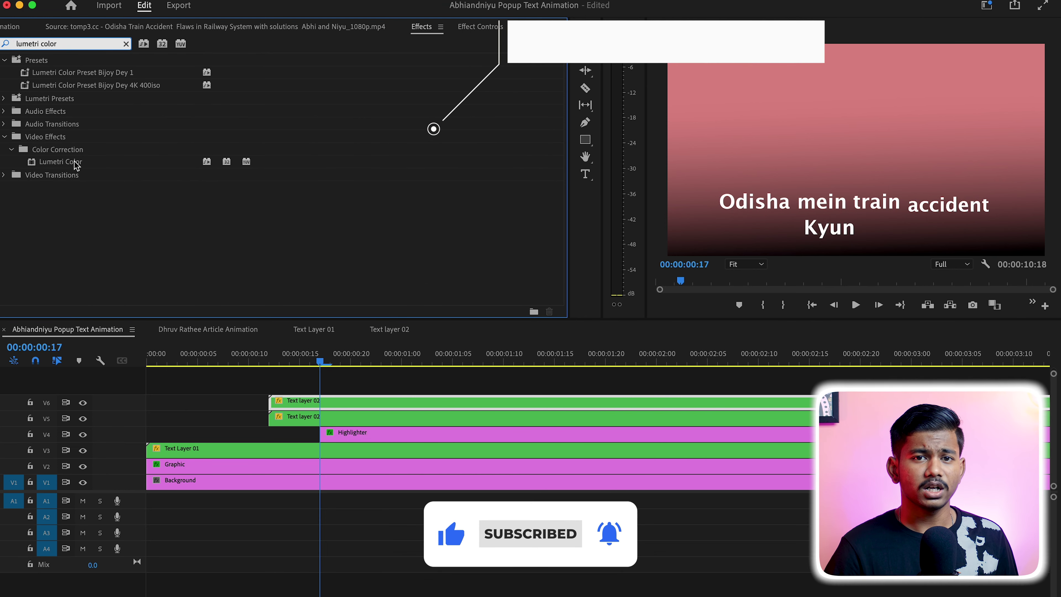
mouse_move(65, 161)
mouse_down()
mouse_move(321, 363)
mouse_move(334, 401)
mouse_up()
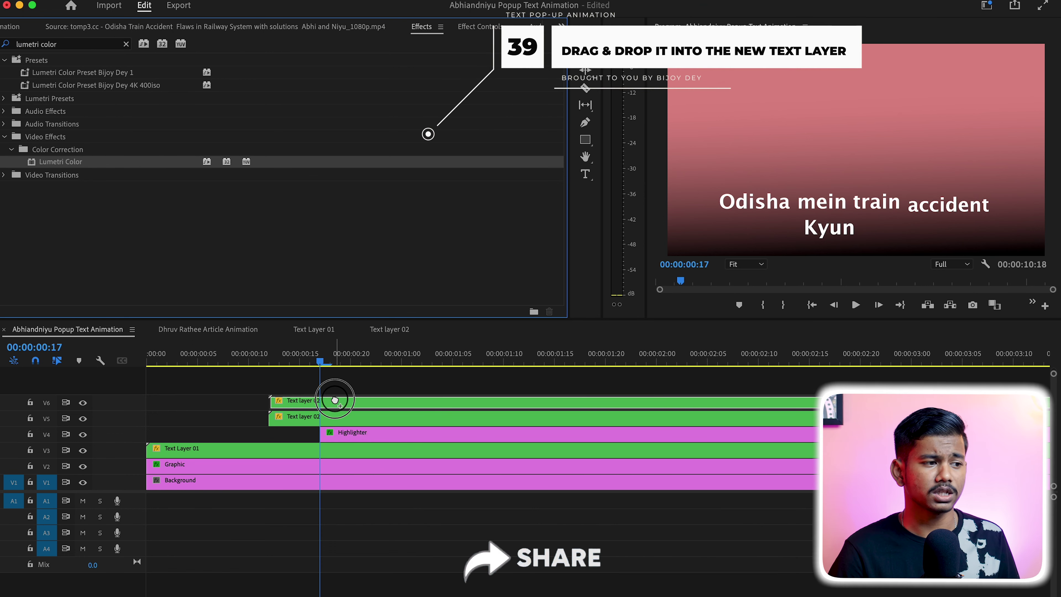
drag(334, 401, 341, 404)
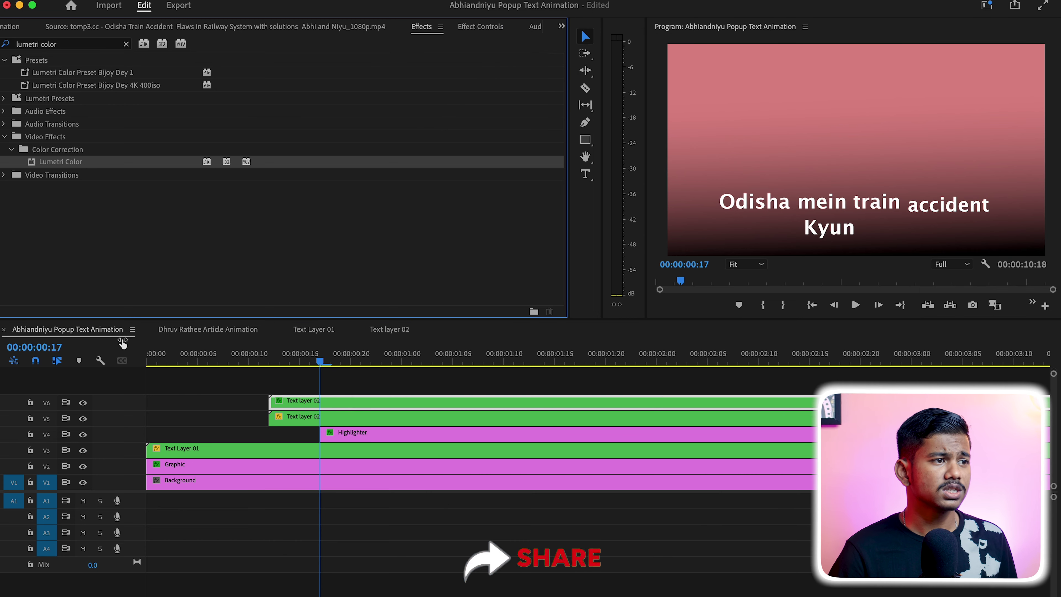
Invert the upper copy's Lumetri RGB curve, bright end down and dark end up, so 'Kyun hua?' turns dark.
click(480, 26)
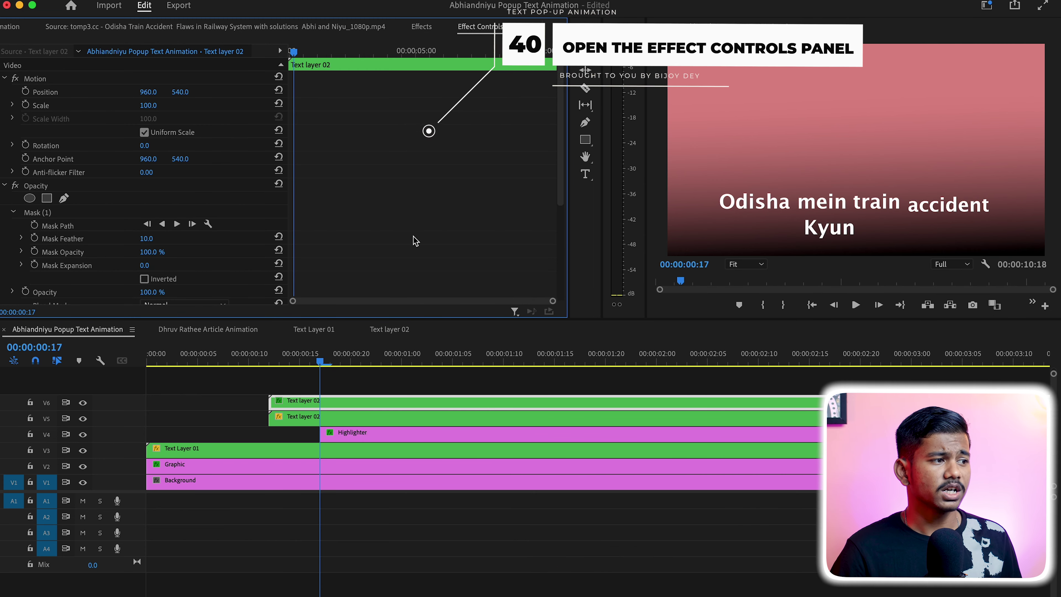
scroll(414, 237, down, 5)
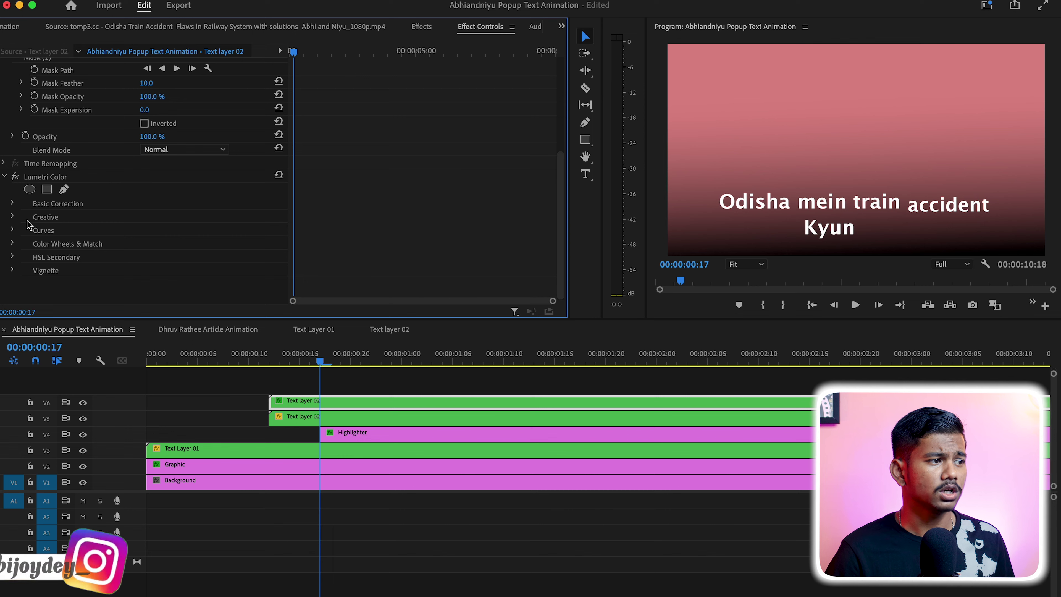
click(12, 233)
scroll(113, 232, down, 4)
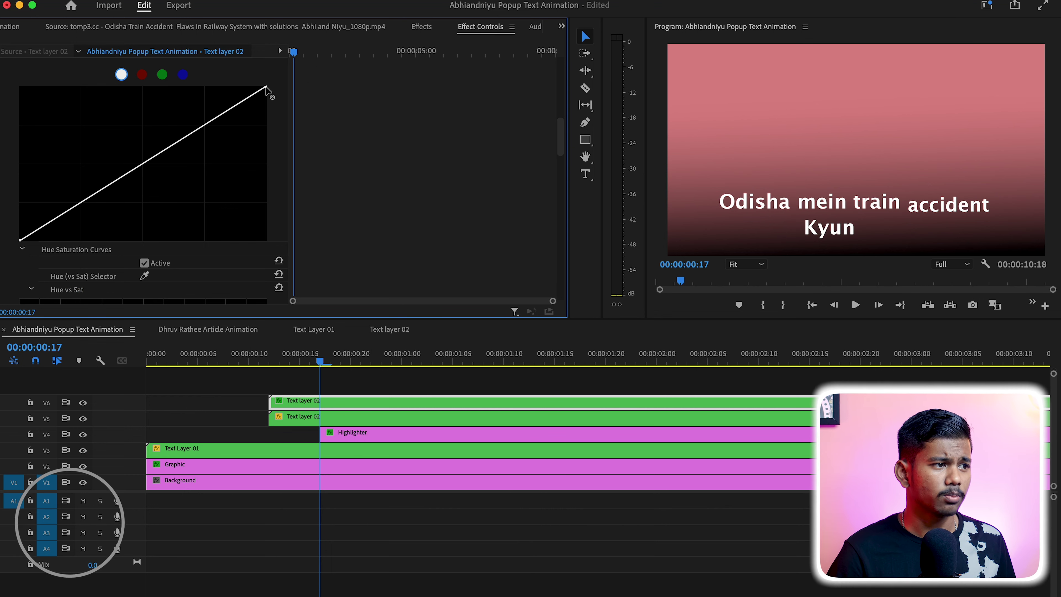
drag(266, 88, 278, 255)
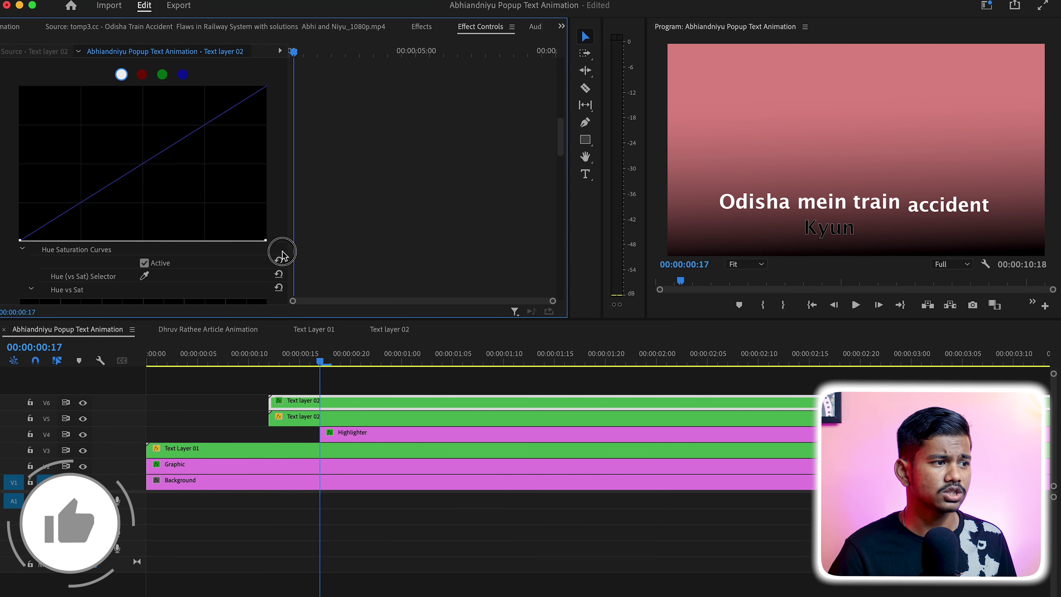
drag(21, 241, 17, 121)
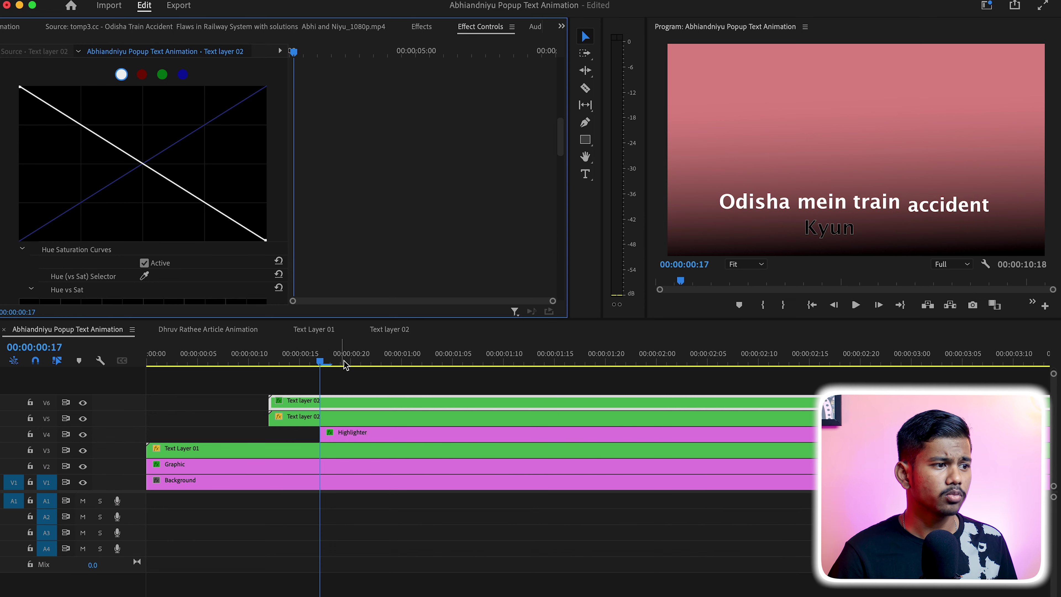
mouse_move(320, 359)
mouse_down()
mouse_move(360, 362)
mouse_move(334, 382)
mouse_move(347, 388)
mouse_move(335, 394)
mouse_move(349, 397)
mouse_move(330, 398)
mouse_up()
scroll(355, 162, up, 10)
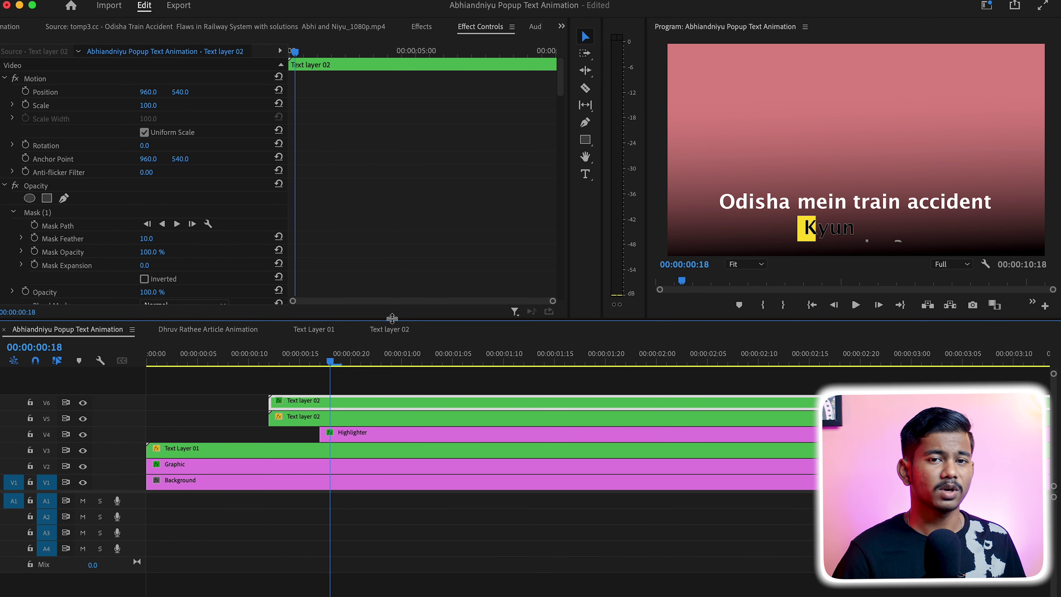
Add Opacity keyframes at frames 18 and 20 on the dark 'Kyun hua?' copy.
scroll(43, 270, down, 1)
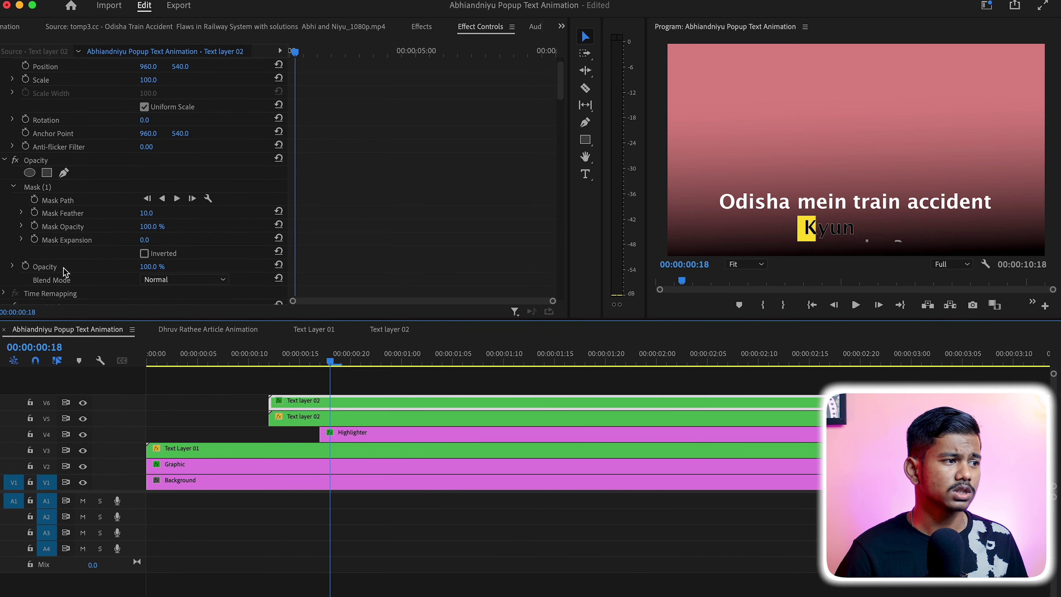
click(25, 266)
key(Right)
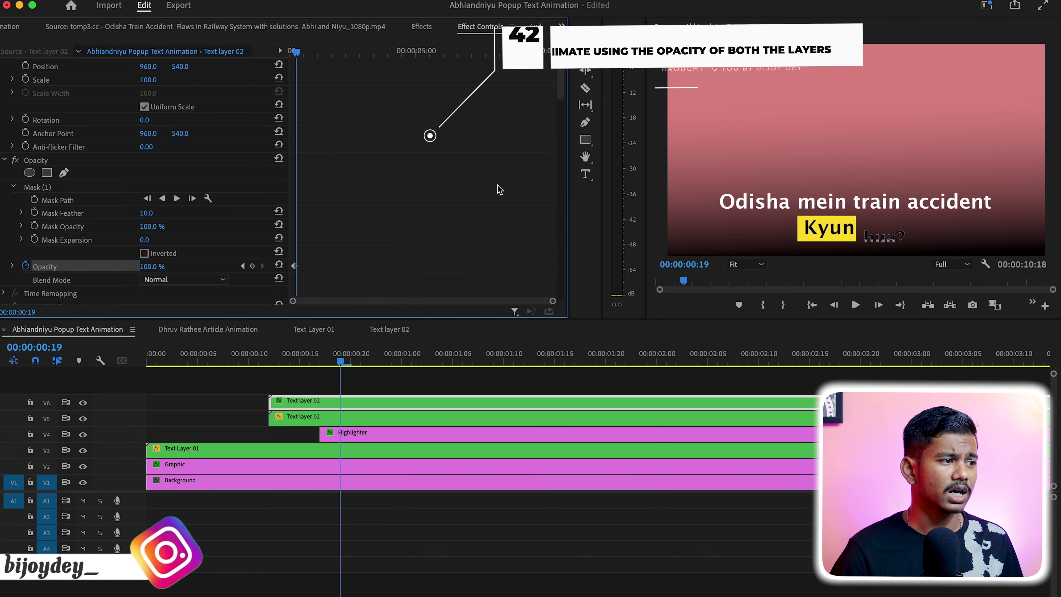
key(Right)
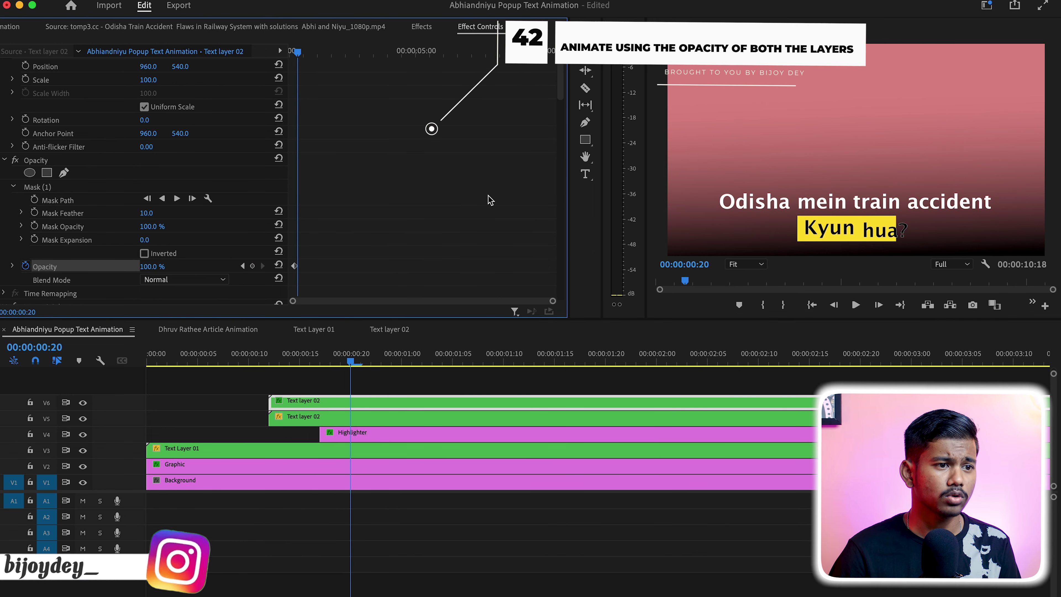
key(Left)
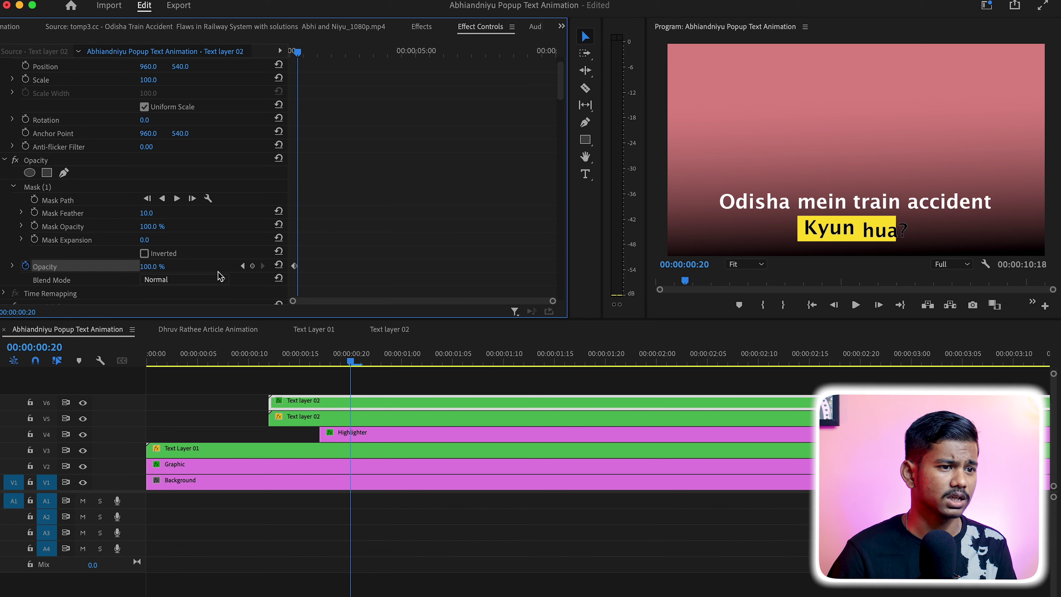
drag(555, 301, 422, 320)
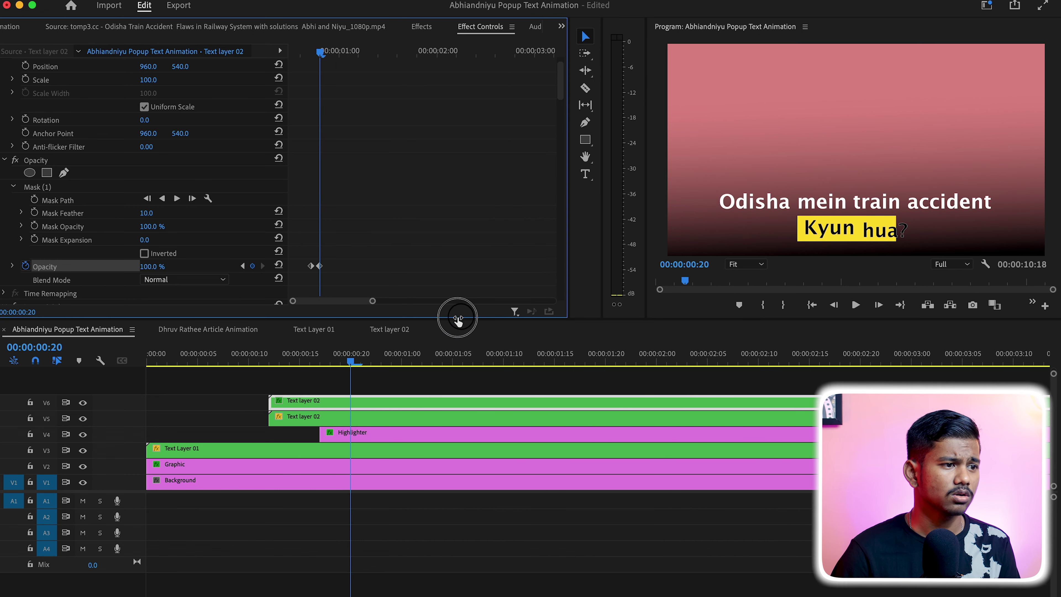
drag(315, 306, 259, 305)
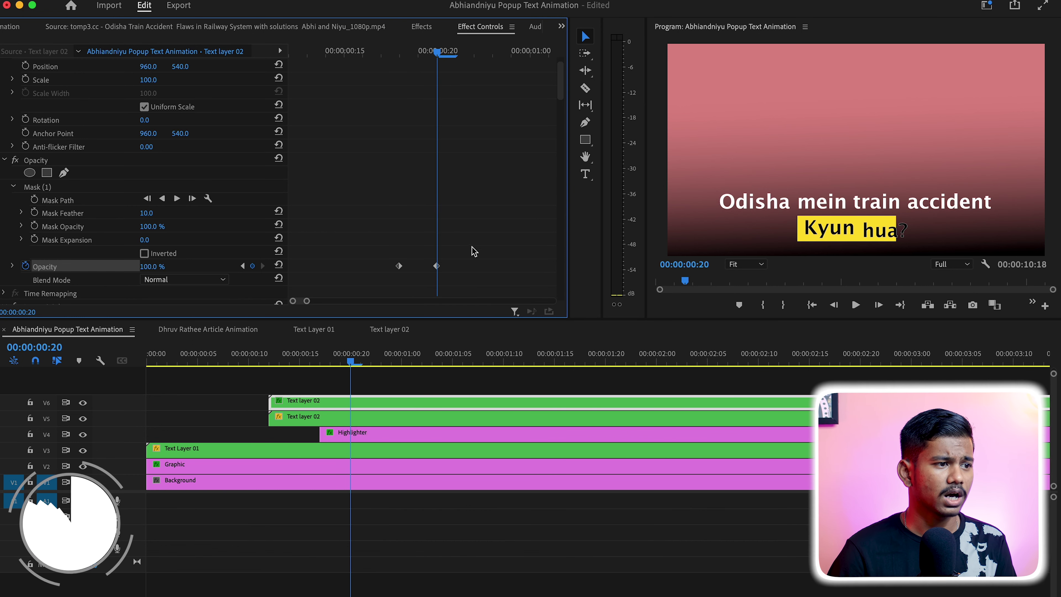
Ease into the later keyframe, ease out of the earlier one, and set the first to 0% opacity.
right_click(436, 267)
click(507, 467)
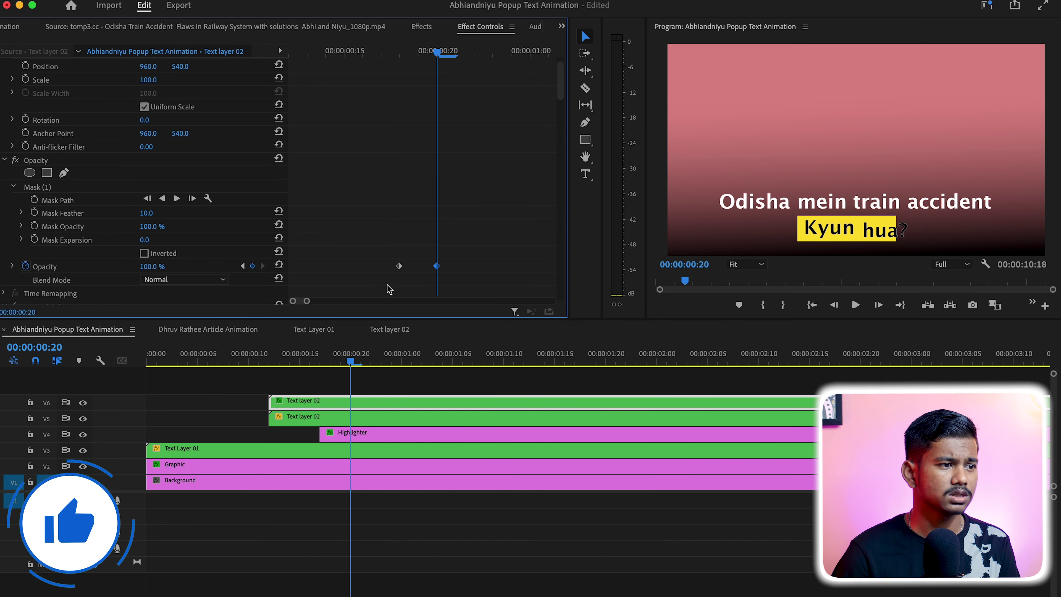
right_click(399, 266)
click(435, 474)
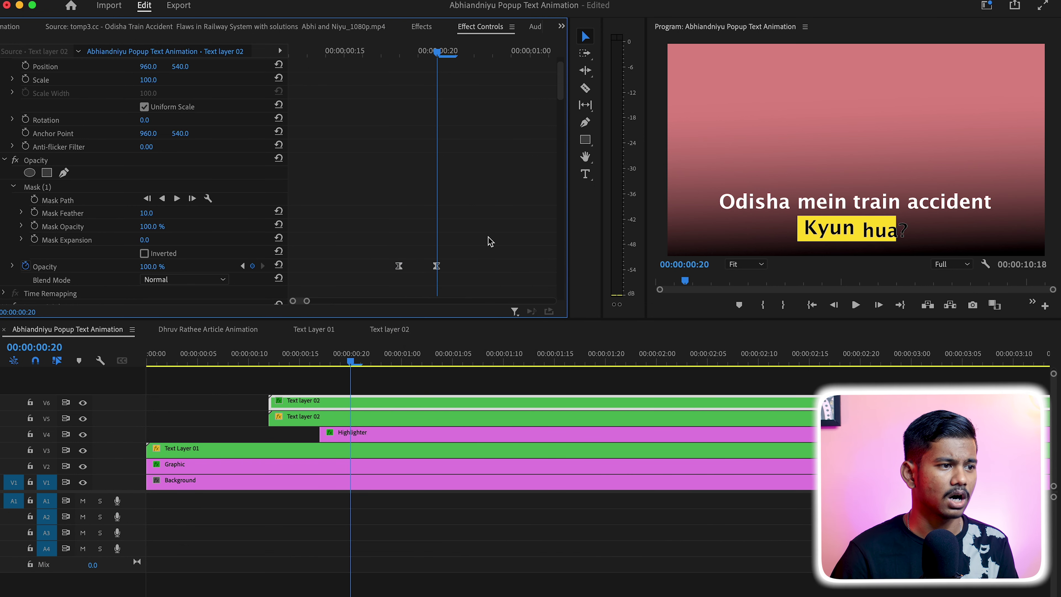
scroll(478, 239, down, 3)
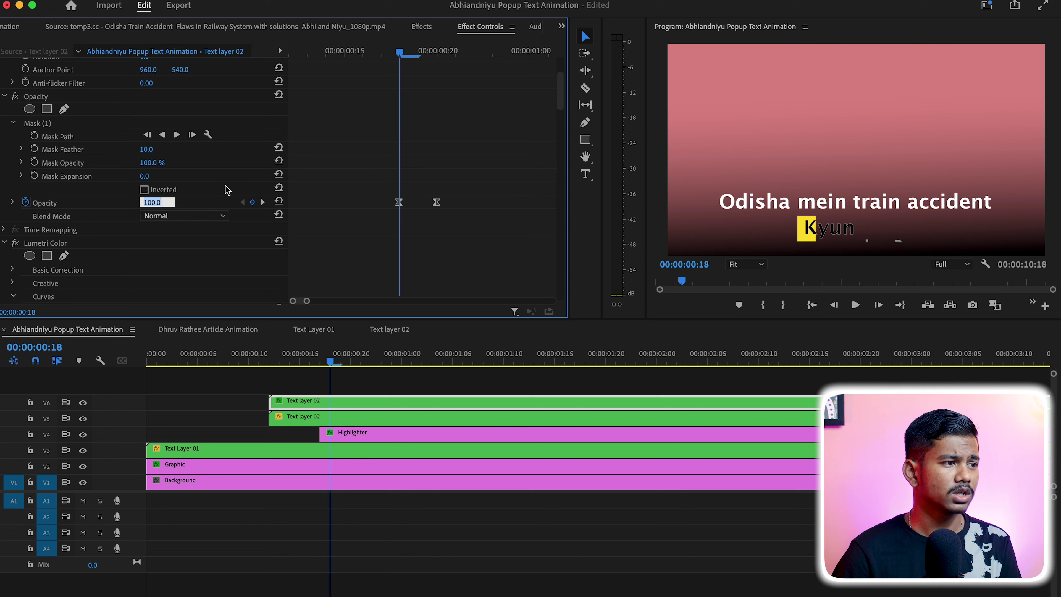
text(0)
key(Return)
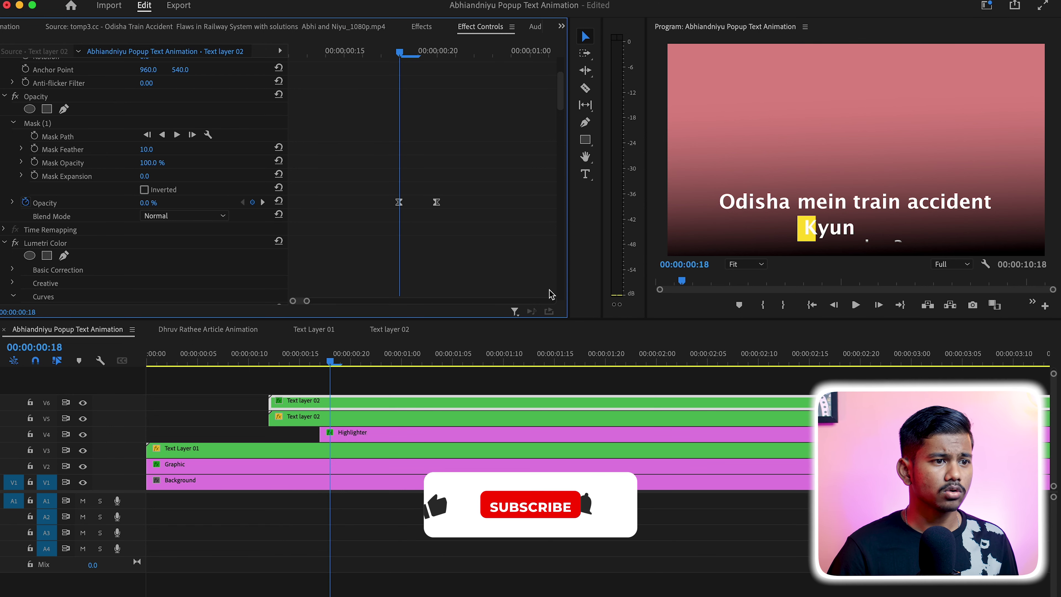
drag(409, 52, 454, 48)
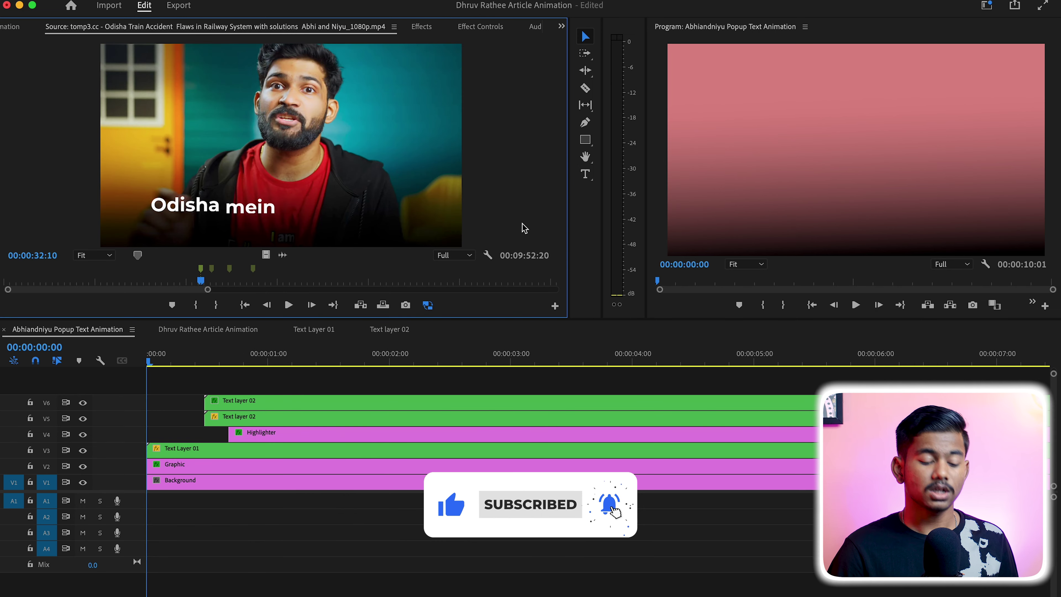
key(space)
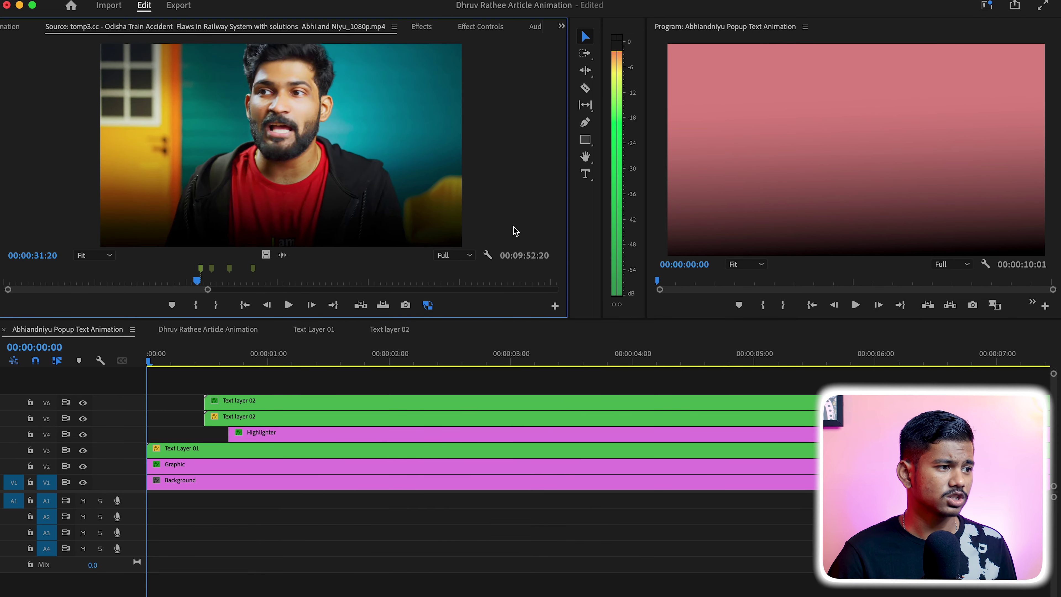
key(shift+Left)
key(shift+Left)
key(shift+Left)
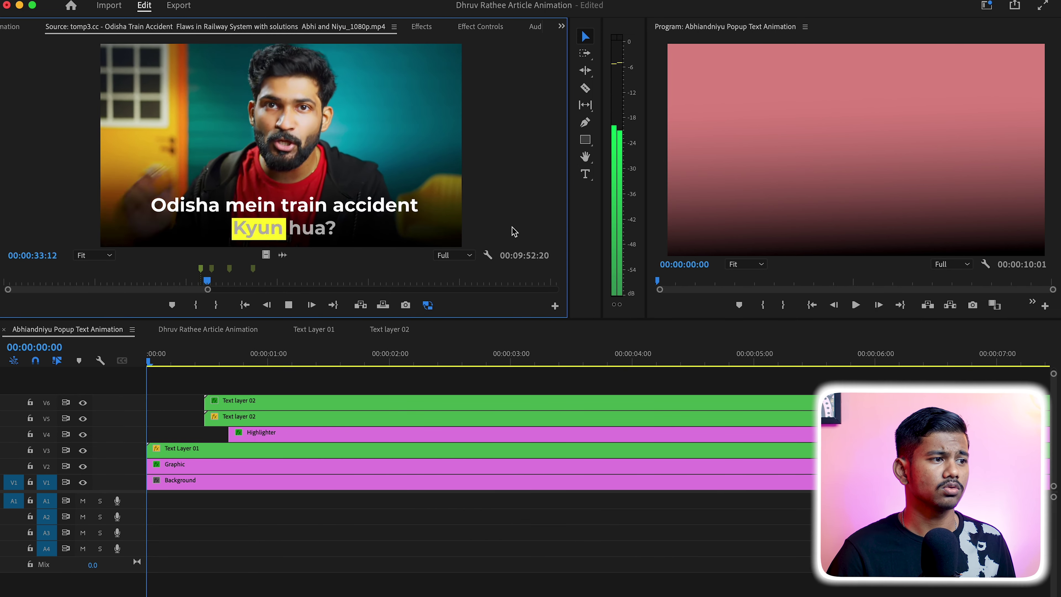
click(418, 560)
key(space)
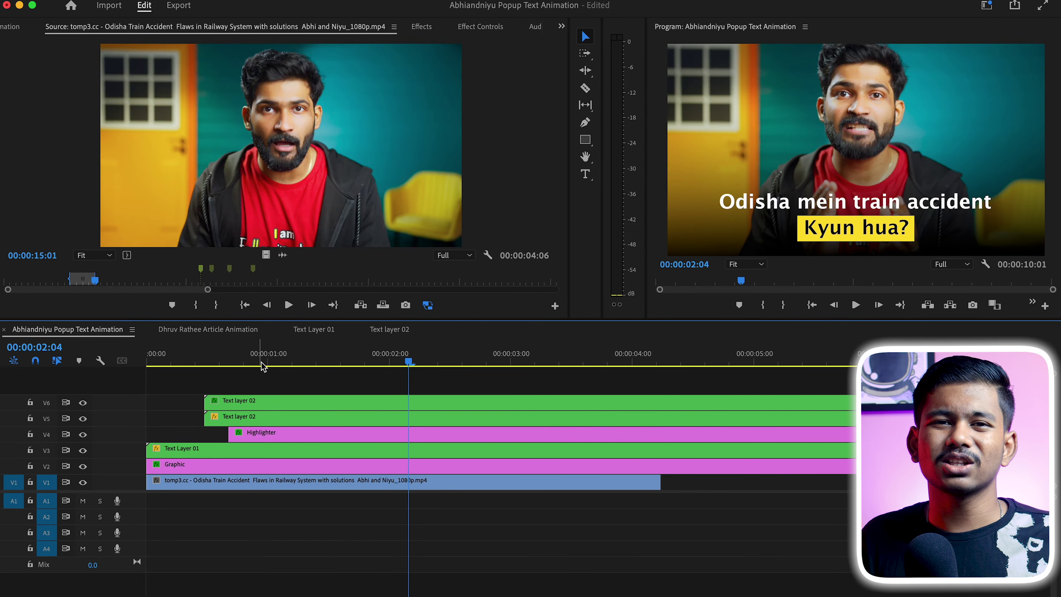
drag(262, 366, 18, 391)
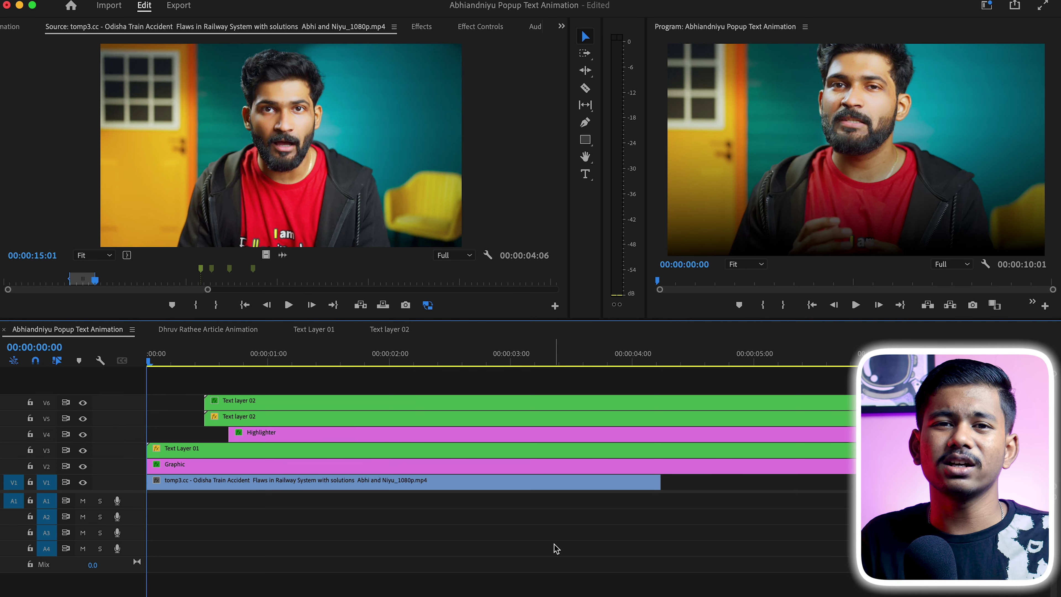
key(space)
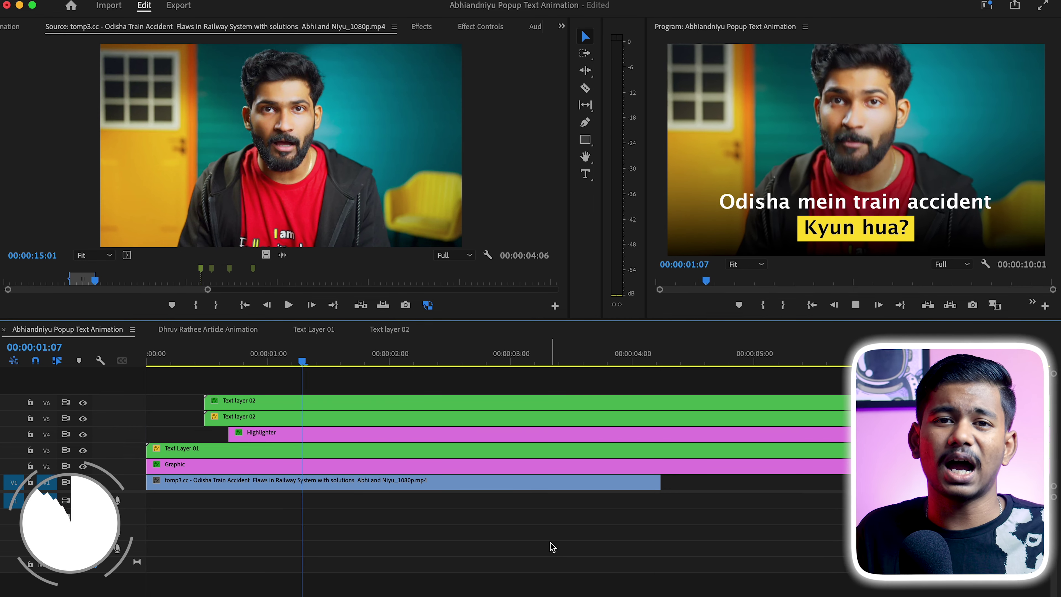
key(space)
drag(206, 364, 414, 372)
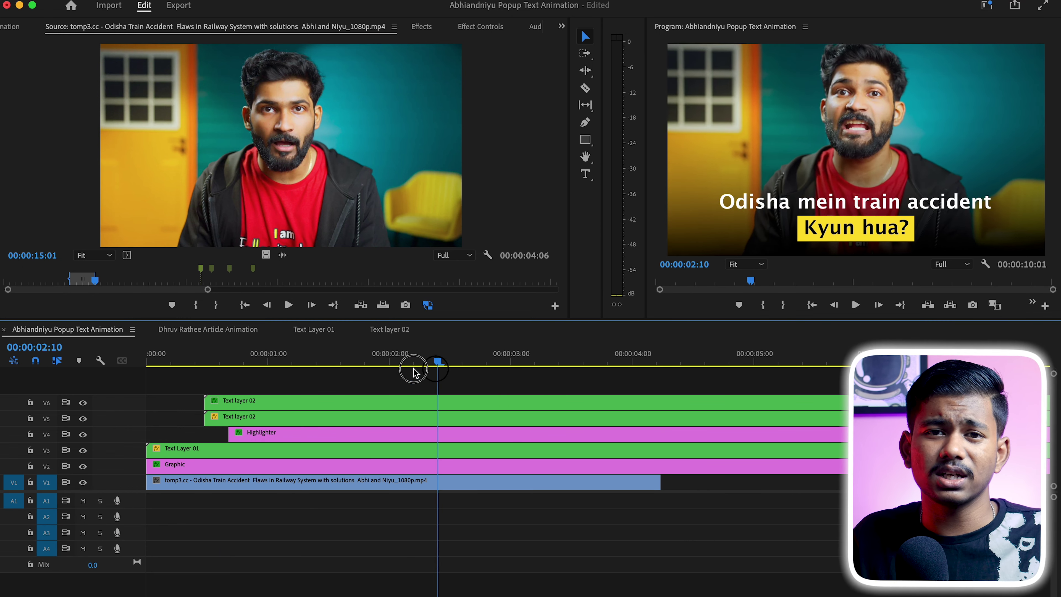
key(Home)
key(space)
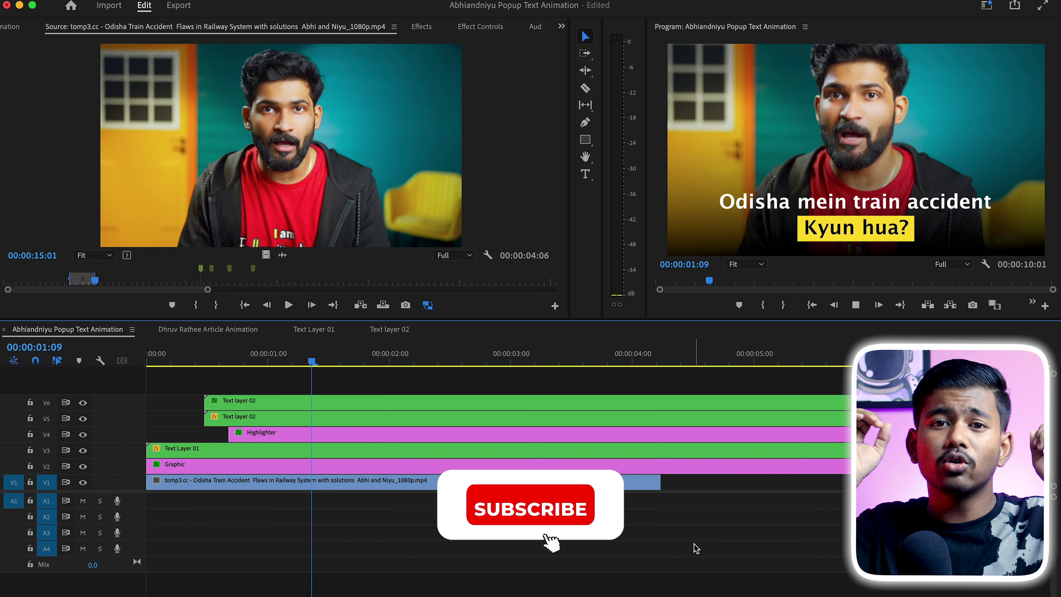
key(space)
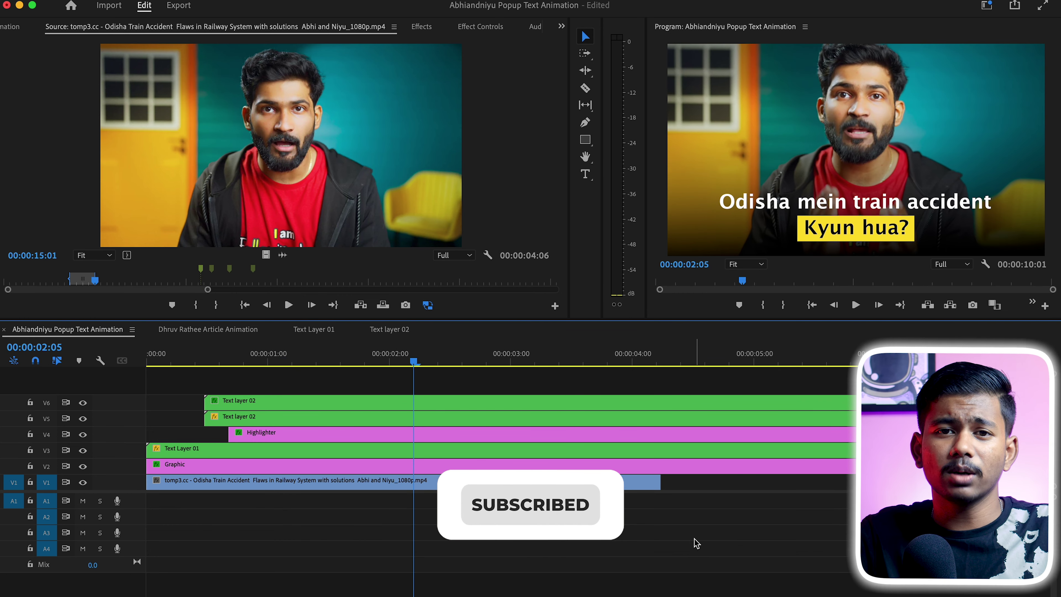
click(684, 522)
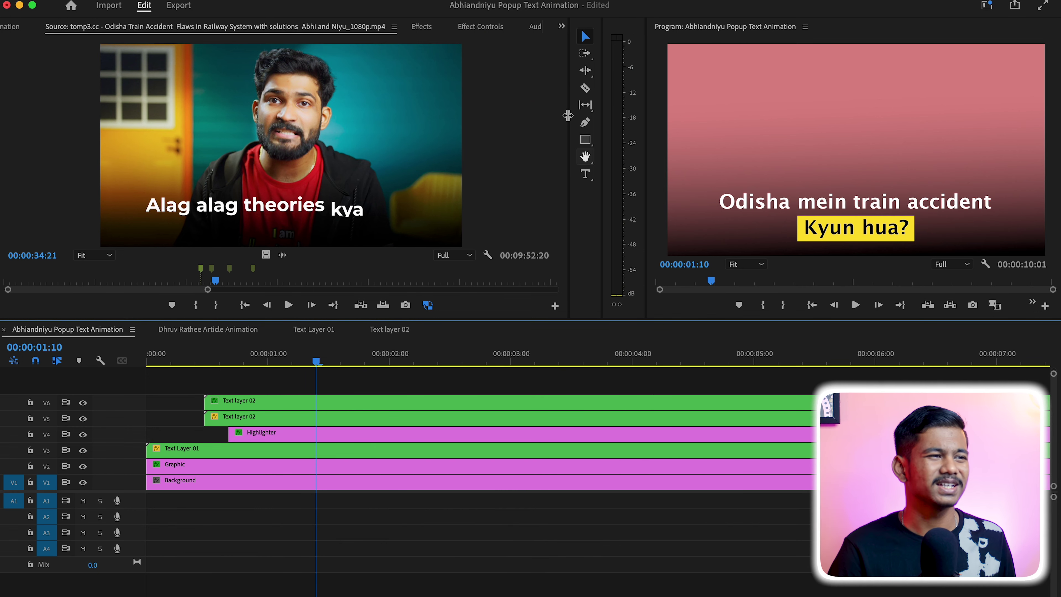
click(245, 305)
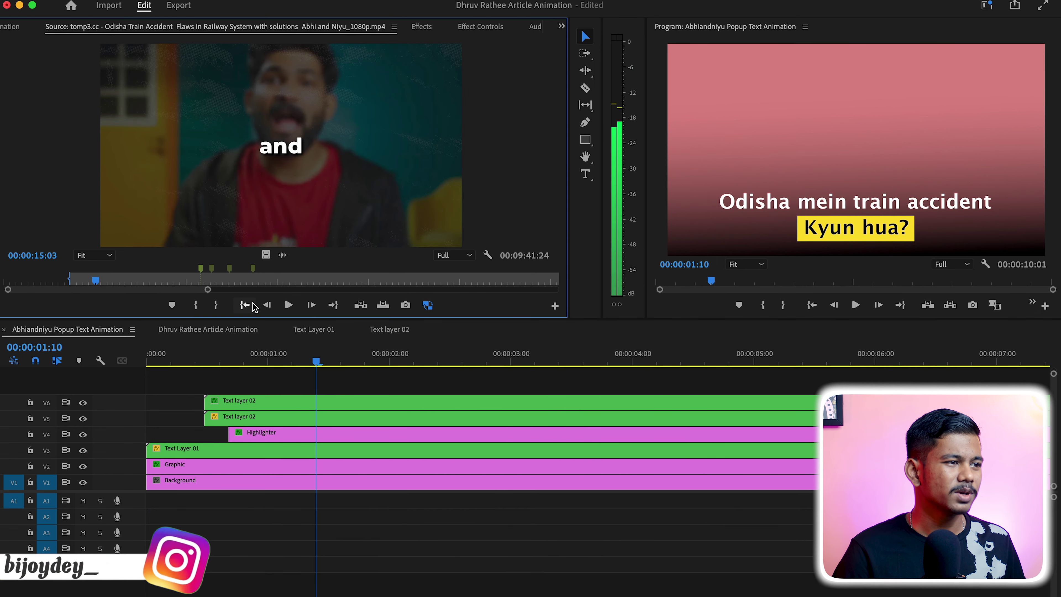
click(216, 305)
click(196, 485)
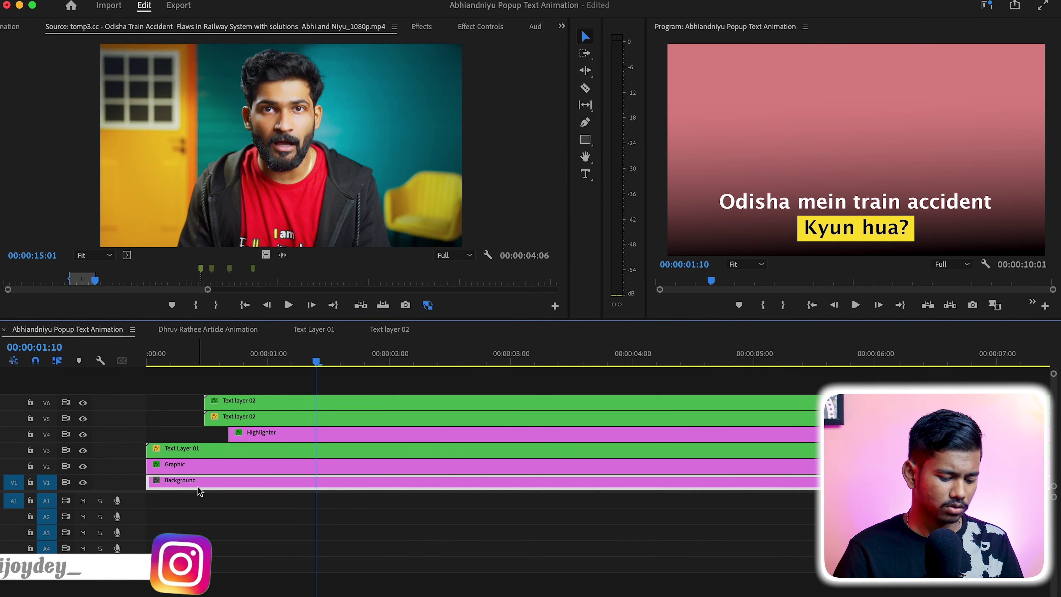
key(Delete)
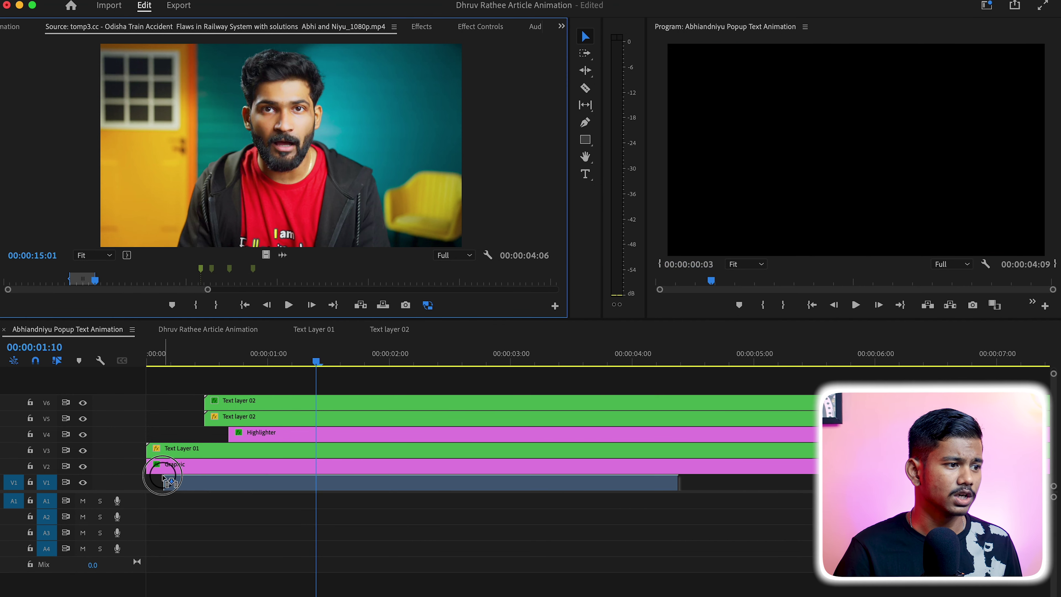
drag(275, 253, 159, 481)
key(Home)
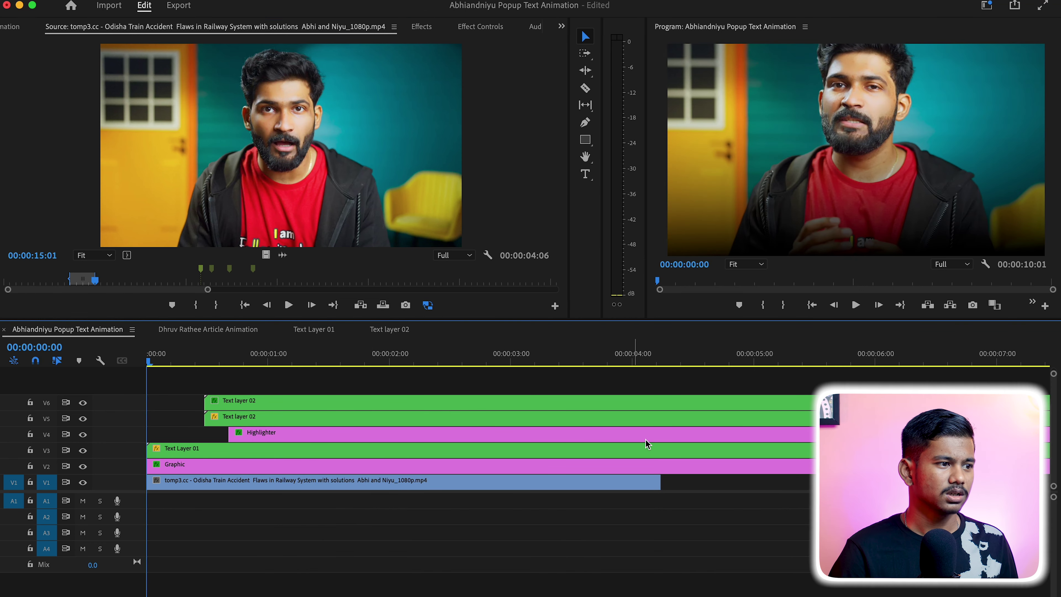
key(space)
key(Home)
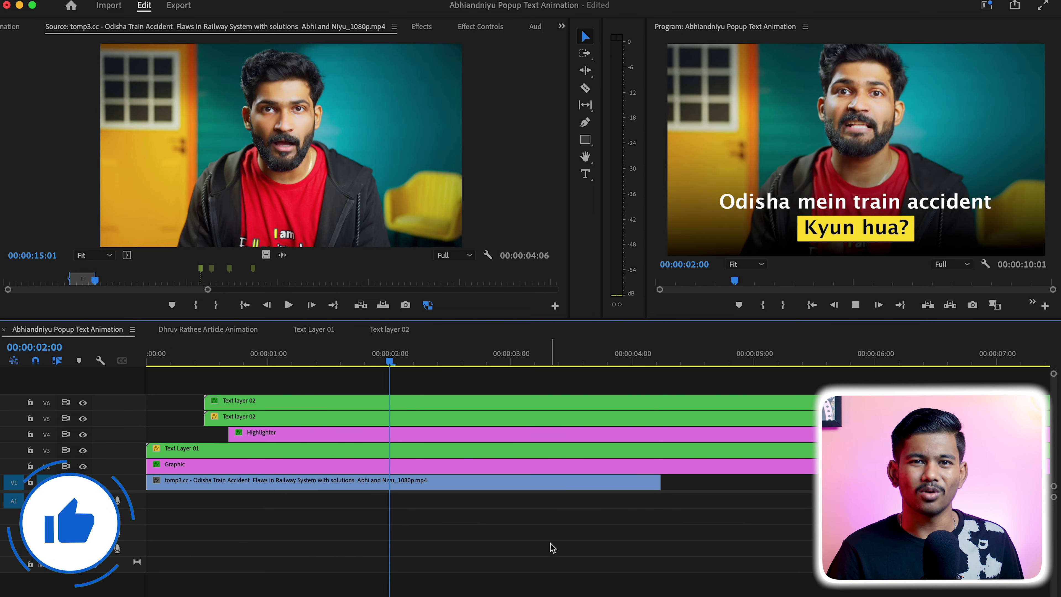
key(space)
mouse_move(268, 360)
mouse_down()
mouse_move(242, 370)
mouse_move(414, 364)
mouse_up()
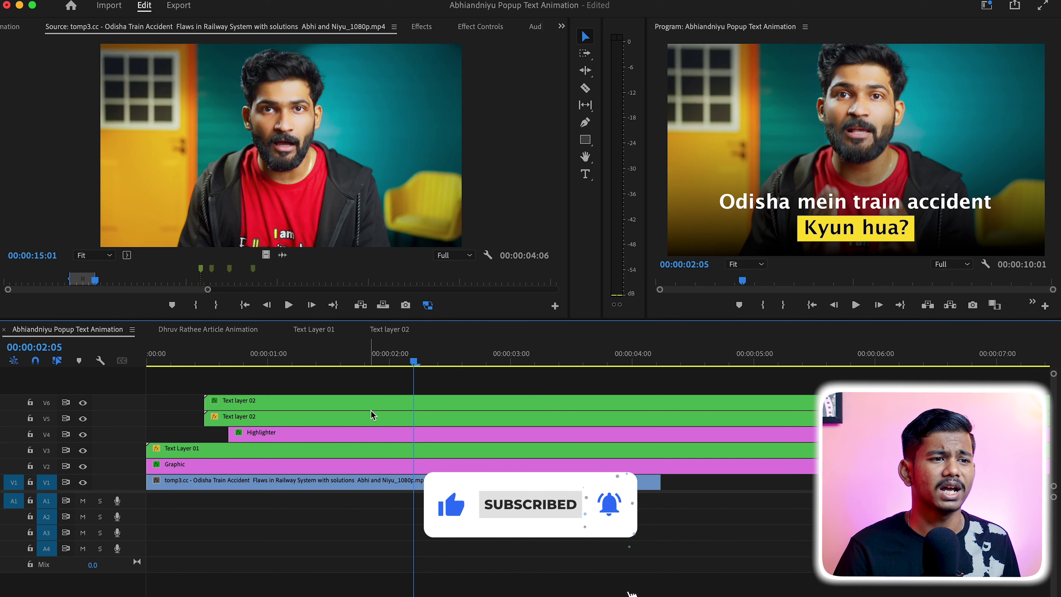
Restack the clips so the Highlighter sits under Text Layer 01, starting just before one second.
click(481, 26)
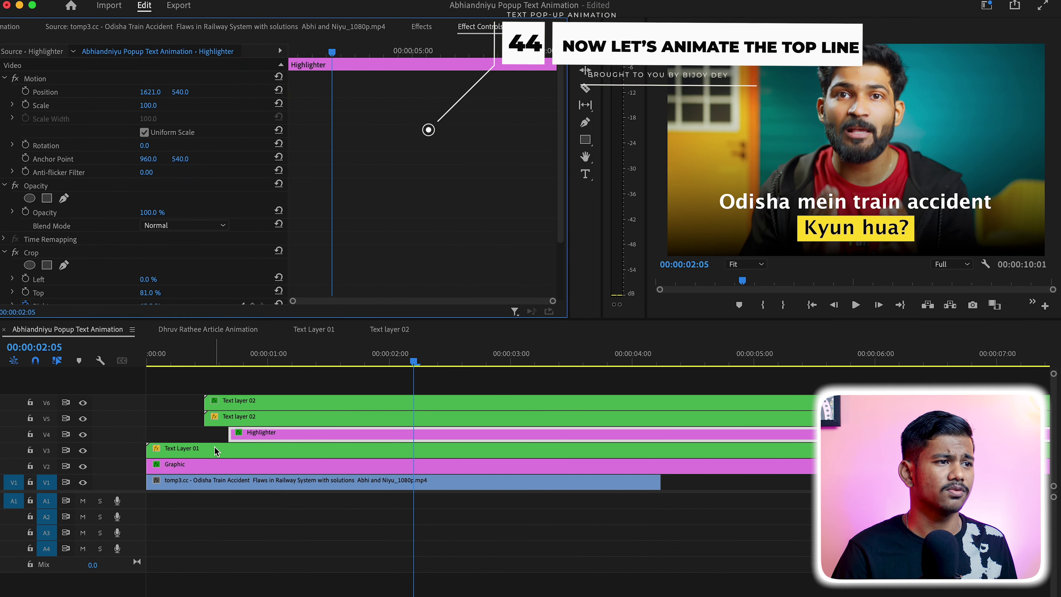
mouse_move(312, 384)
mouse_down()
mouse_move(233, 426)
mouse_move(253, 374)
mouse_up()
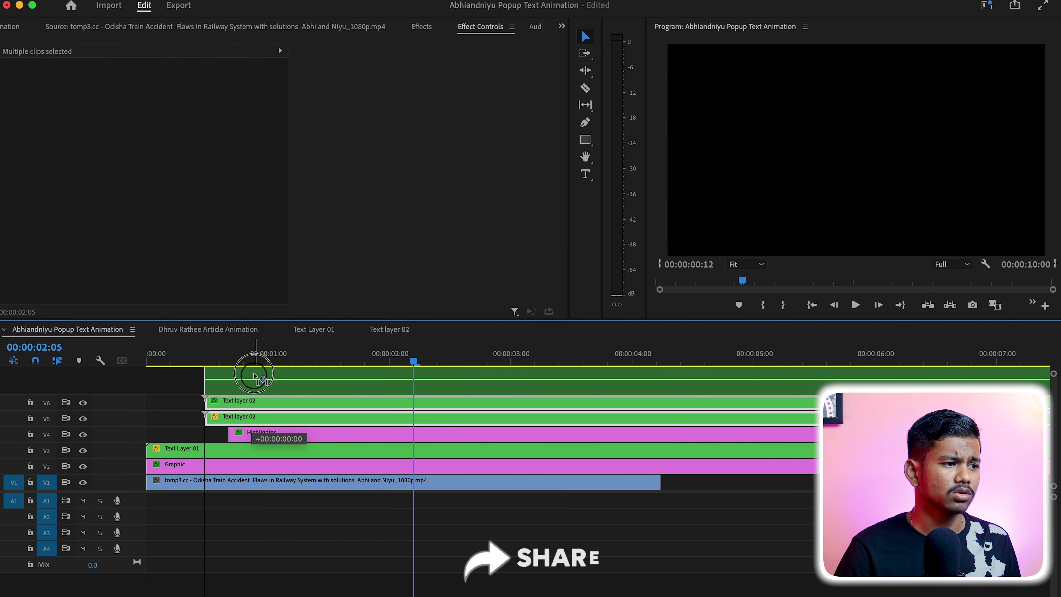
mouse_move(239, 447)
mouse_down()
mouse_move(239, 417)
mouse_move(182, 426)
mouse_up()
drag(173, 359, 259, 368)
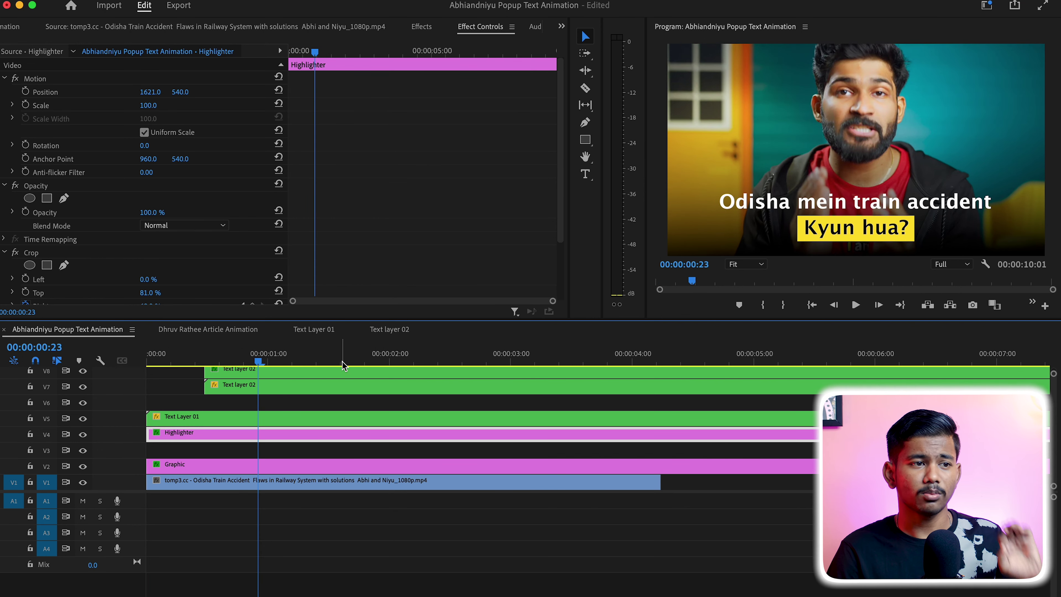
drag(185, 360, 264, 373)
Delete the extra top Text layer 02 clip.
scroll(294, 457, up, 1)
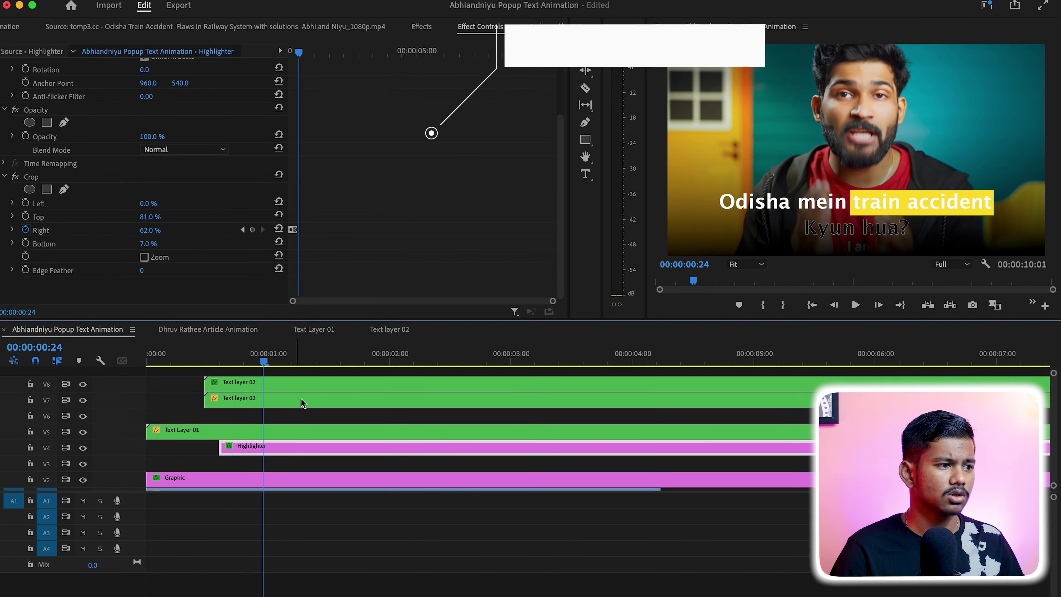
click(301, 380)
key(Delete)
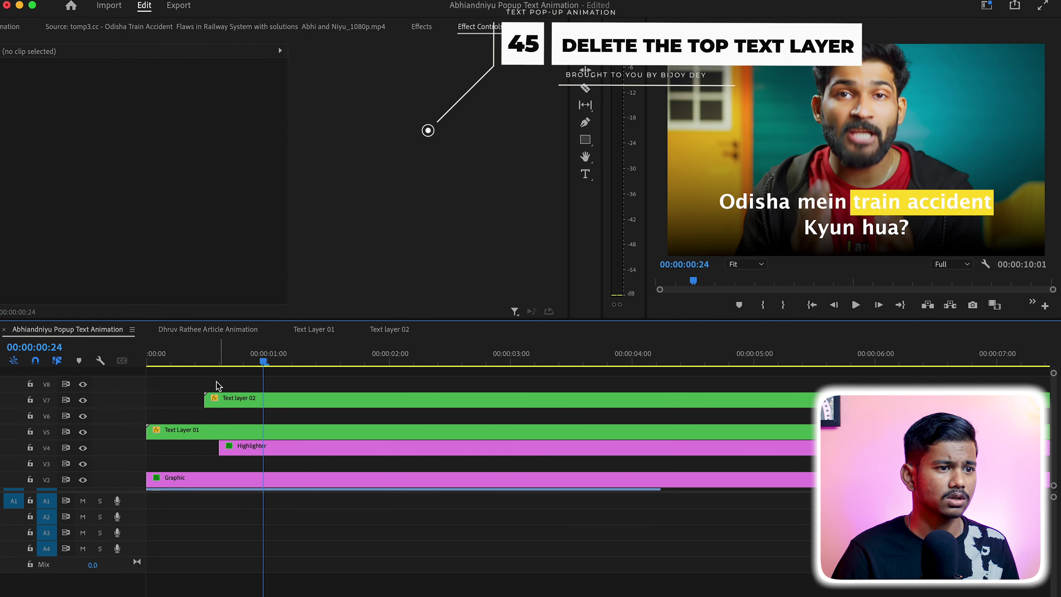
At frame 22, duplicate Text Layer 01 onto V6 directly above the original.
drag(223, 360, 252, 365)
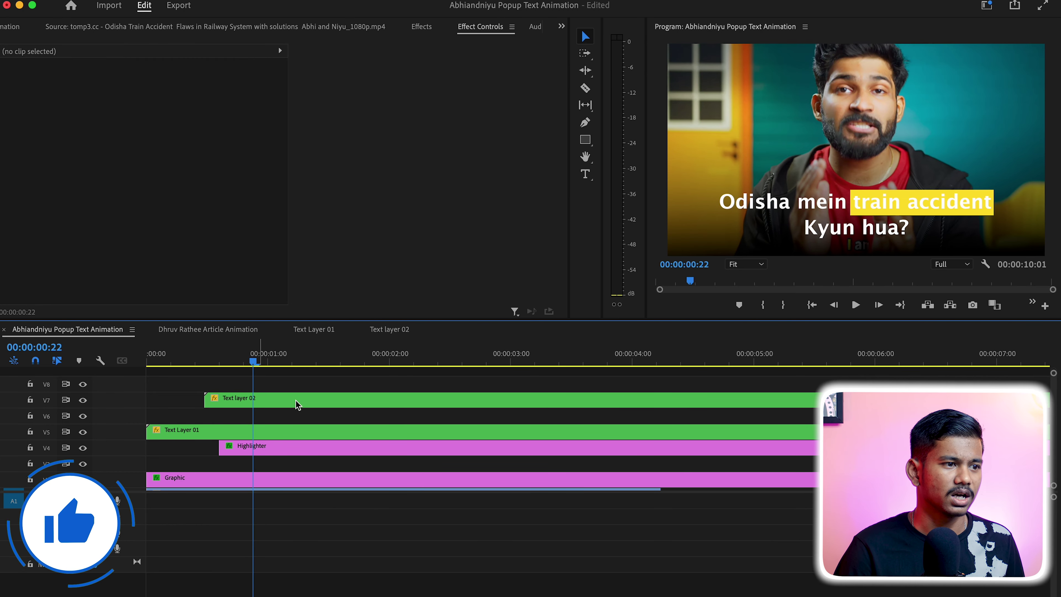
click(213, 437)
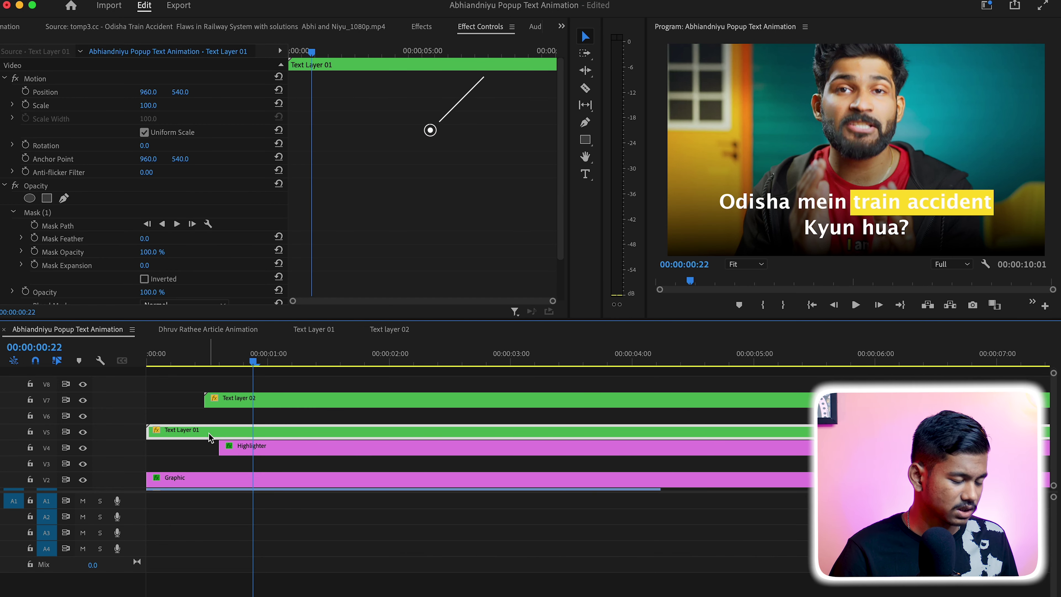
alt+drag(209, 433, 209, 417)
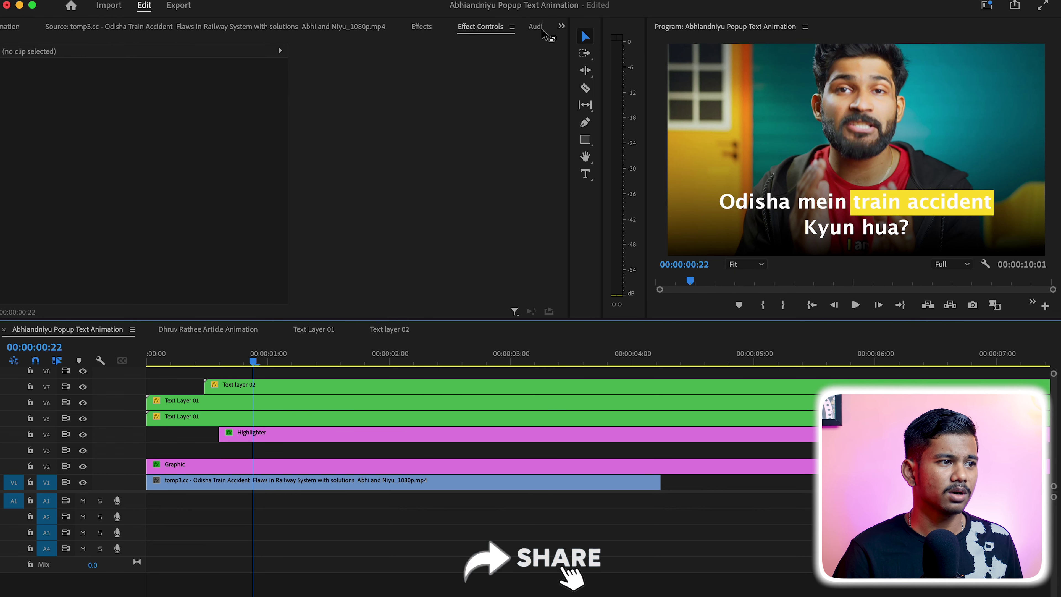
click(562, 26)
Apply Lumetri Color to the upper Text Layer 01 copy and pull its white curve down to darken it.
click(579, 69)
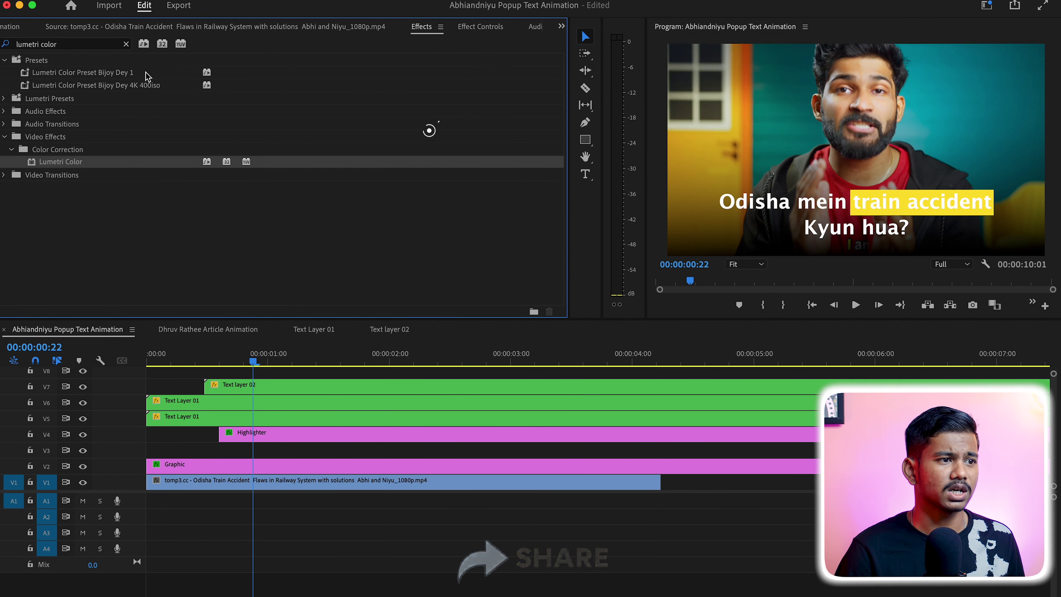
drag(222, 301, 230, 400)
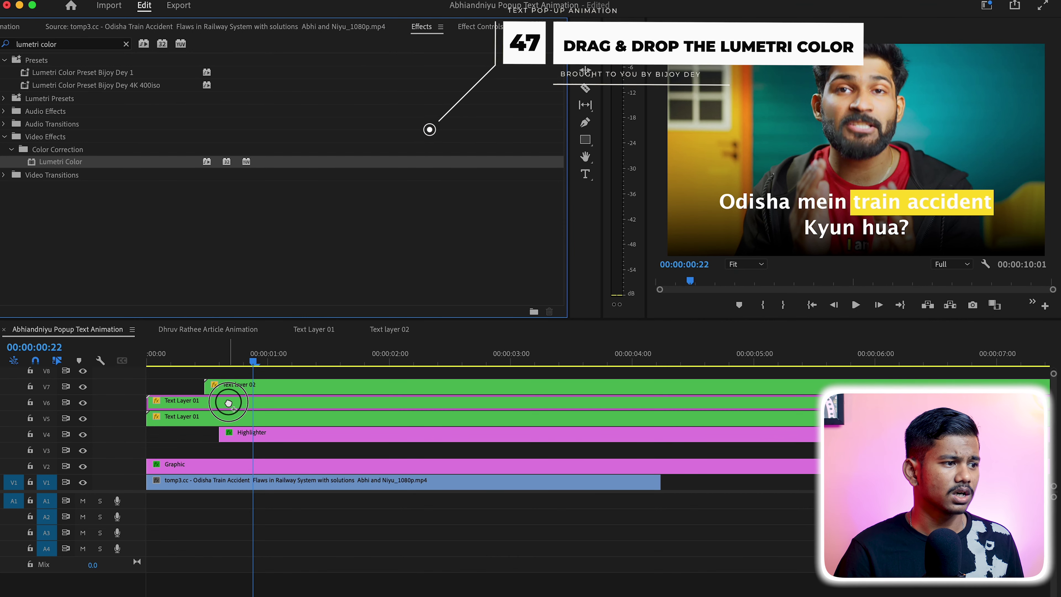
scroll(472, 166, down, 5)
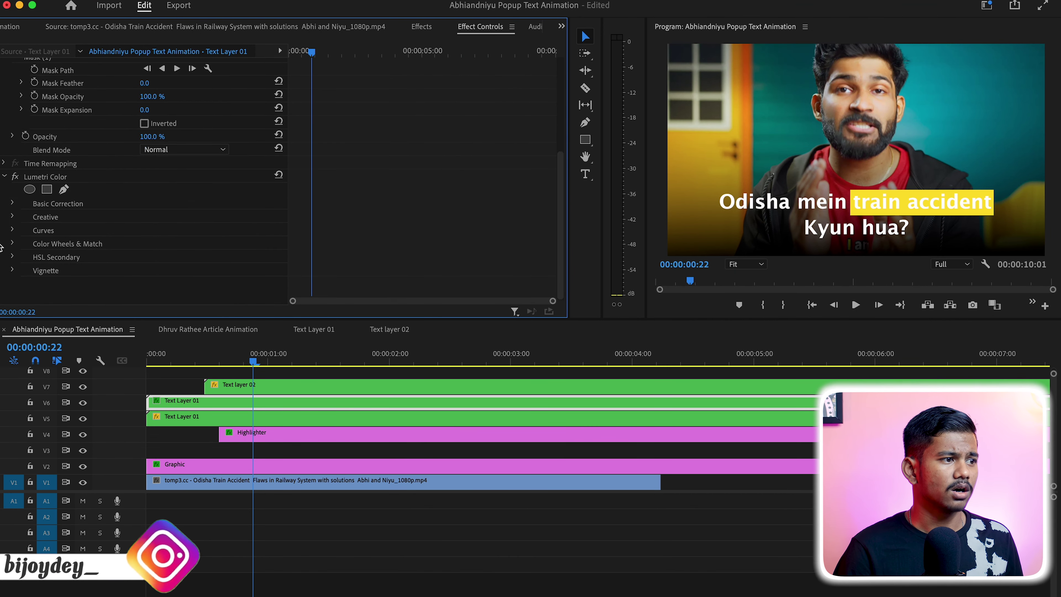
click(13, 231)
scroll(268, 90, down, 5)
drag(298, 221, 307, 288)
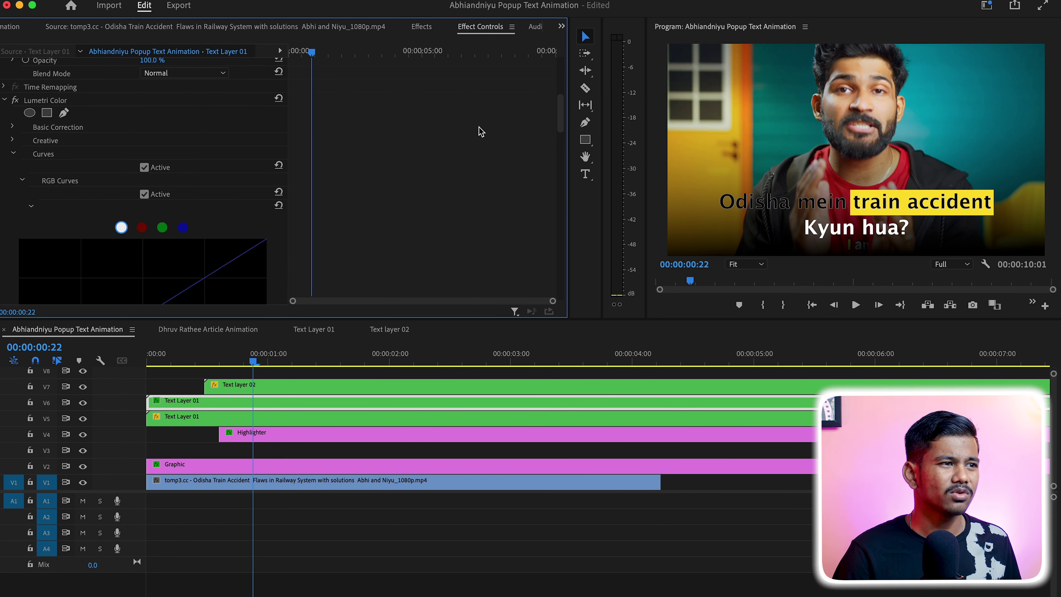
Add a Crop effect with Left set to 49% and preview the highlight sweep.
click(128, 47)
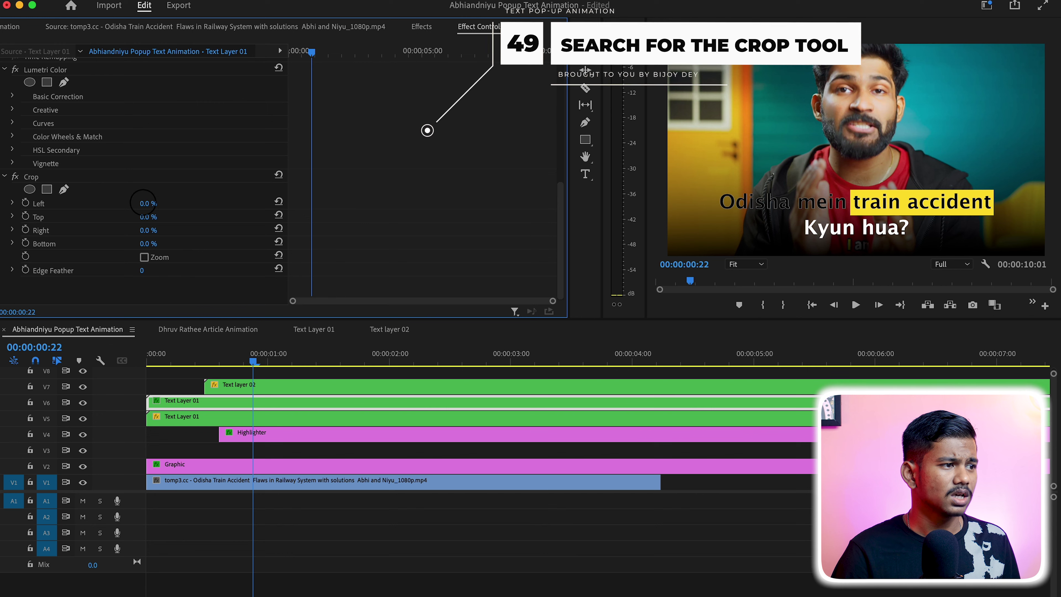
drag(144, 203, 165, 203)
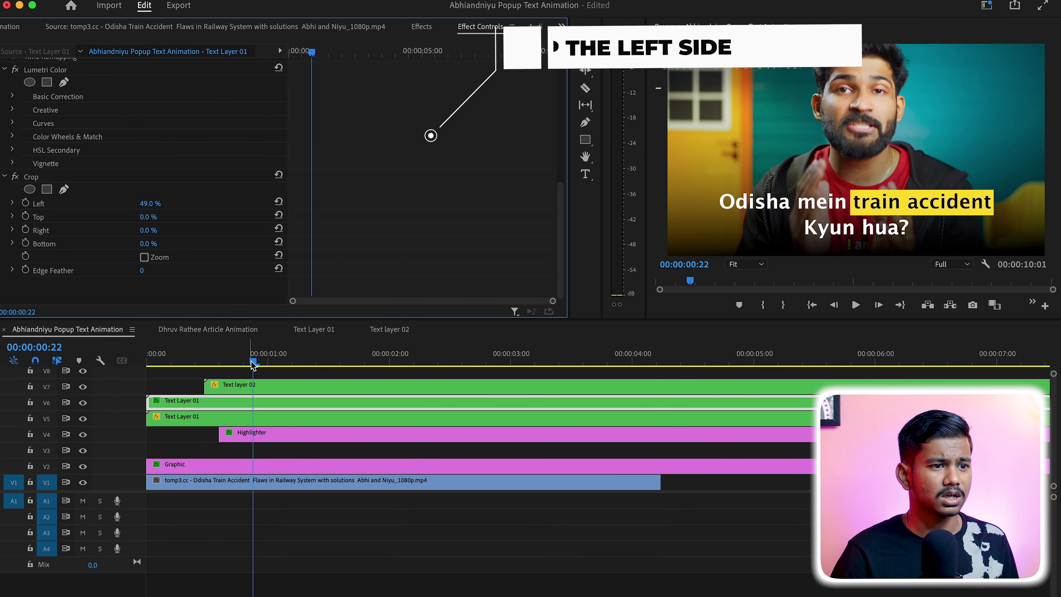
scroll(397, 200, up, 1)
scroll(397, 200, up, 10)
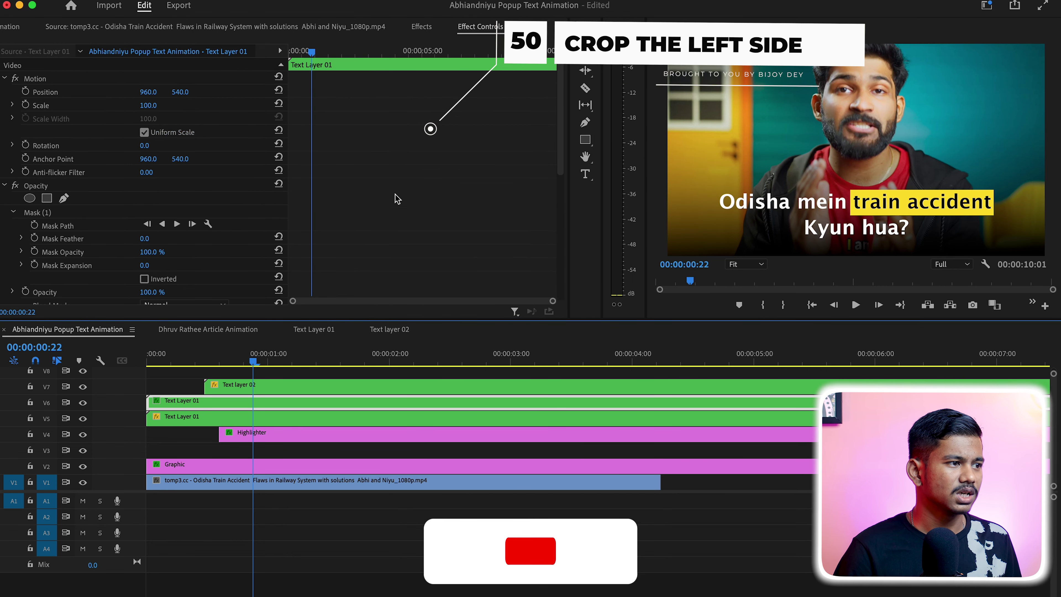
drag(255, 359, 221, 373)
Set Opacity keyframes on the dark copy at frame 17 and five frames later.
scroll(30, 209, down, 3)
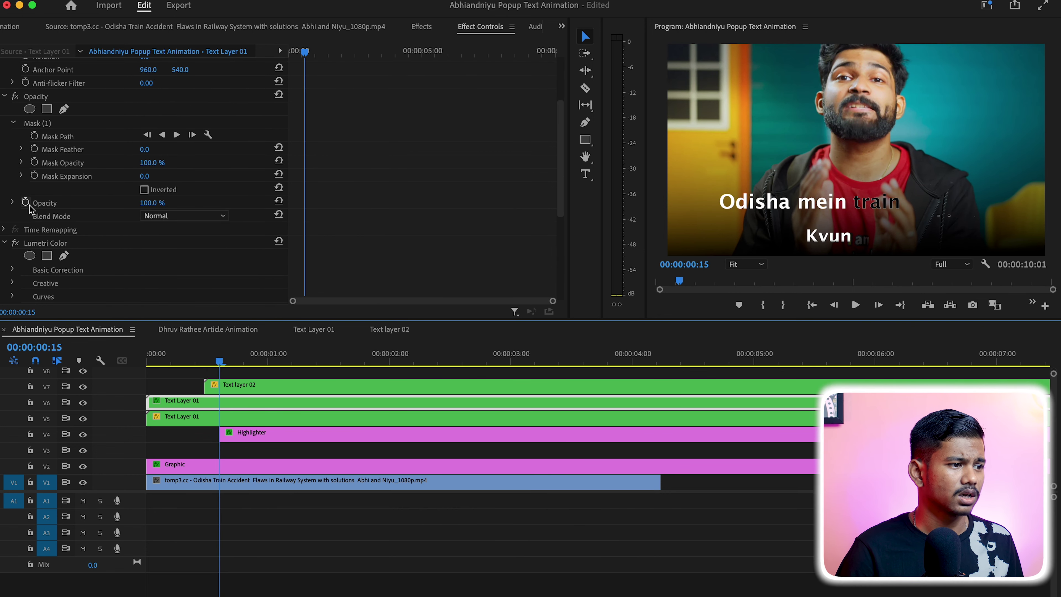
click(229, 361)
click(25, 202)
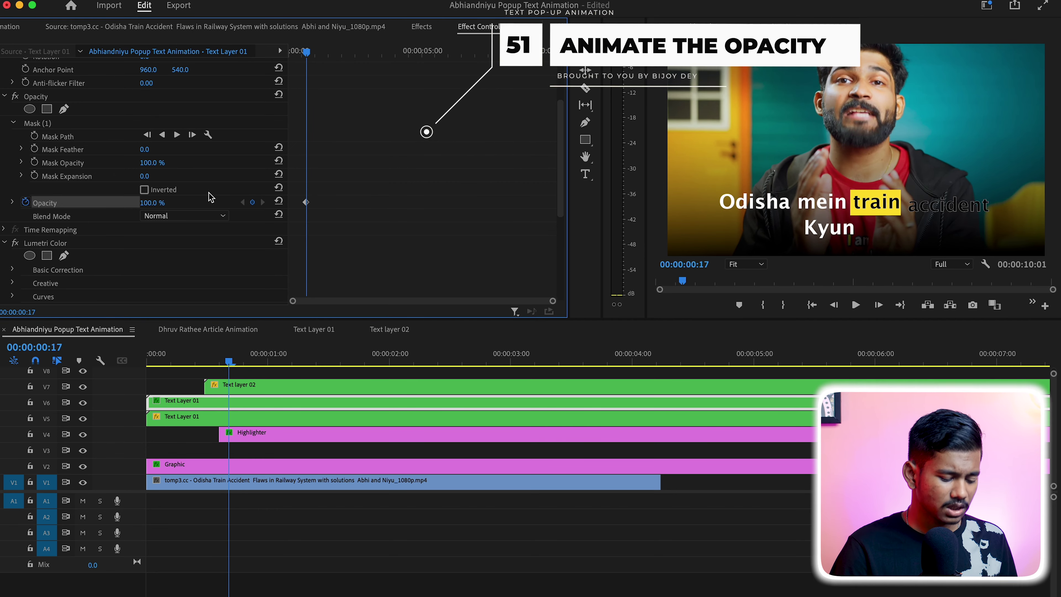
key(shift+Right)
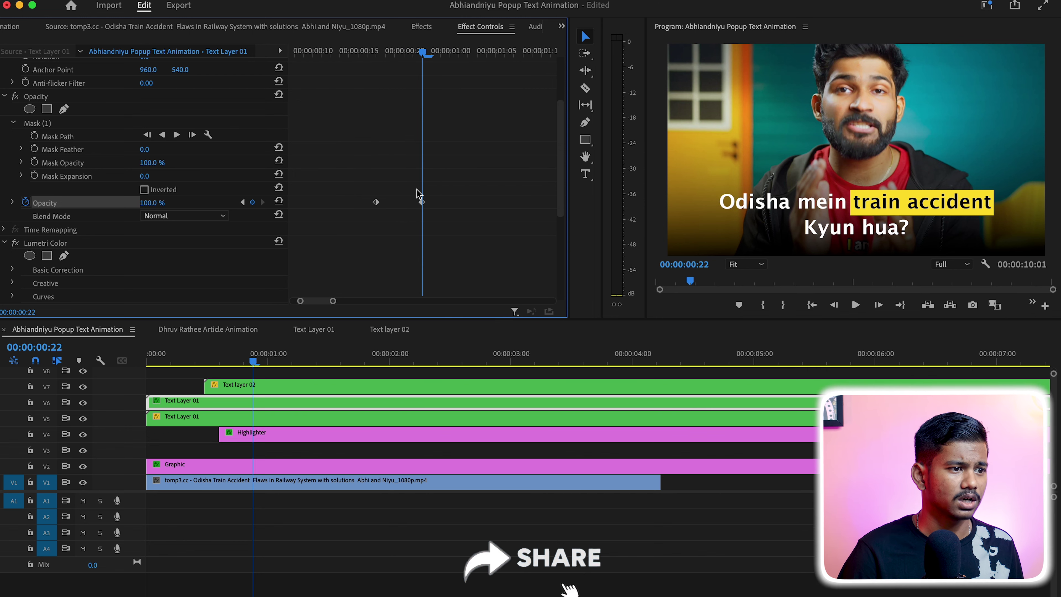
Ease both Opacity keyframes, set the first to 0%, and preview the dark words fading in.
right_click(422, 204)
click(471, 398)
right_click(378, 203)
click(412, 413)
drag(423, 55, 375, 80)
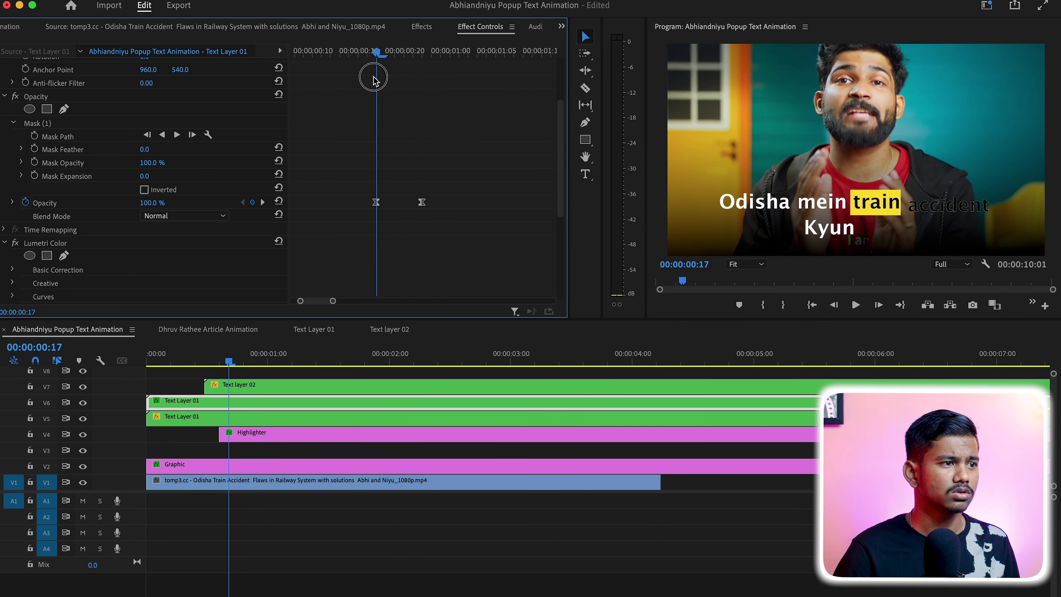
text(0)
key(Return)
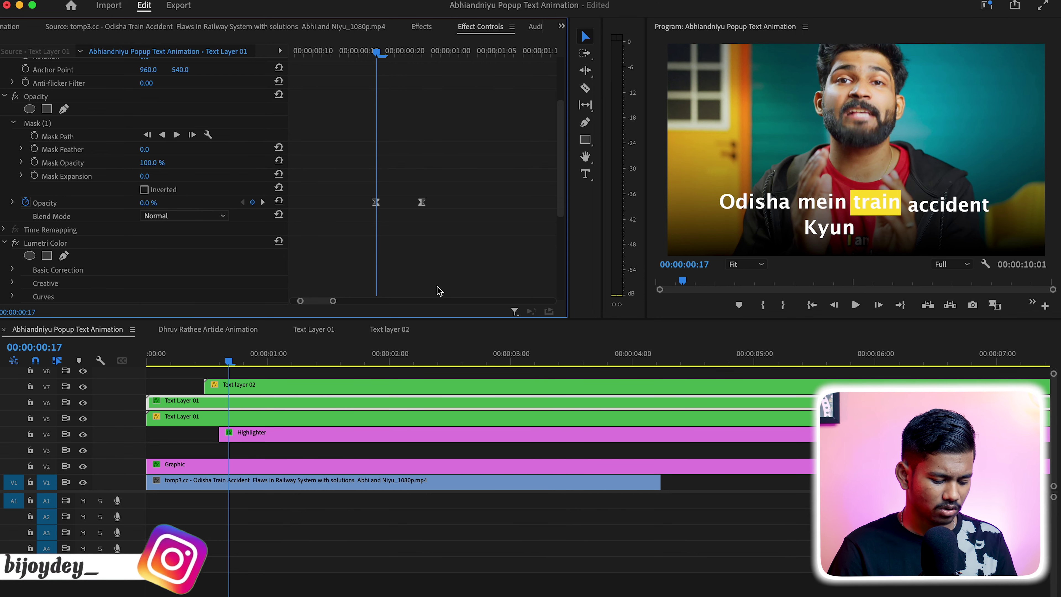
click(195, 360)
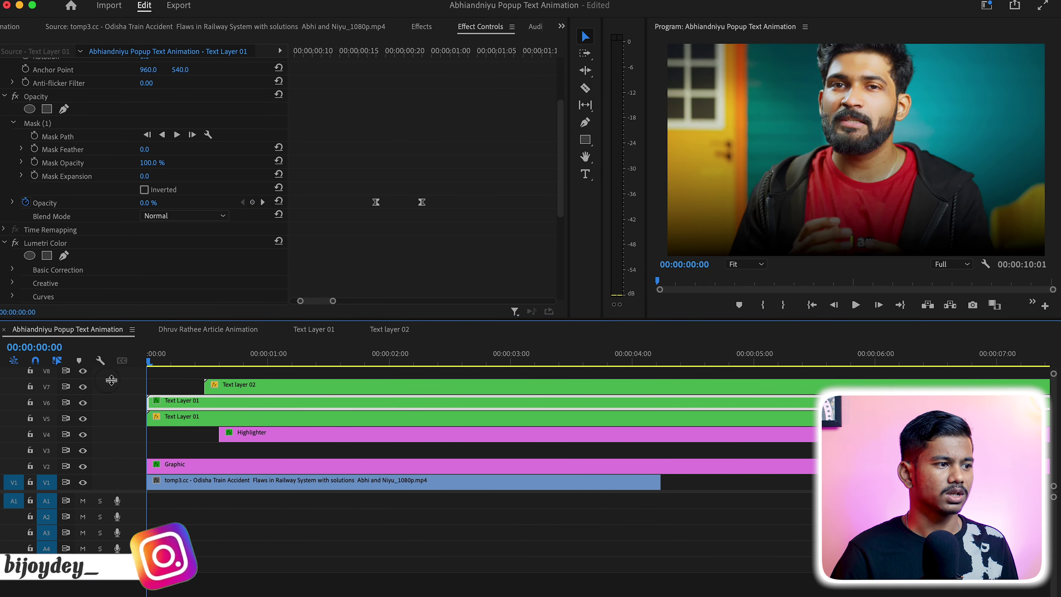
mouse_move(186, 363)
mouse_down()
mouse_move(305, 364)
mouse_move(218, 408)
mouse_move(278, 408)
mouse_up()
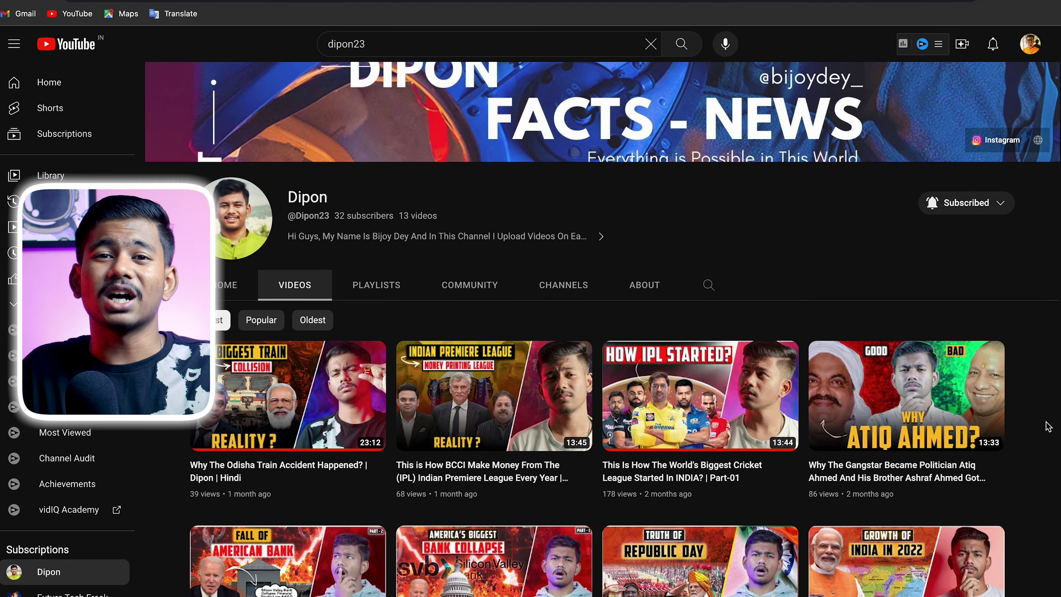
Scroll down the channel's Videos tab to find the Odisha train accident video.
scroll(1048, 426, down, 1)
scroll(1048, 427, down, 1)
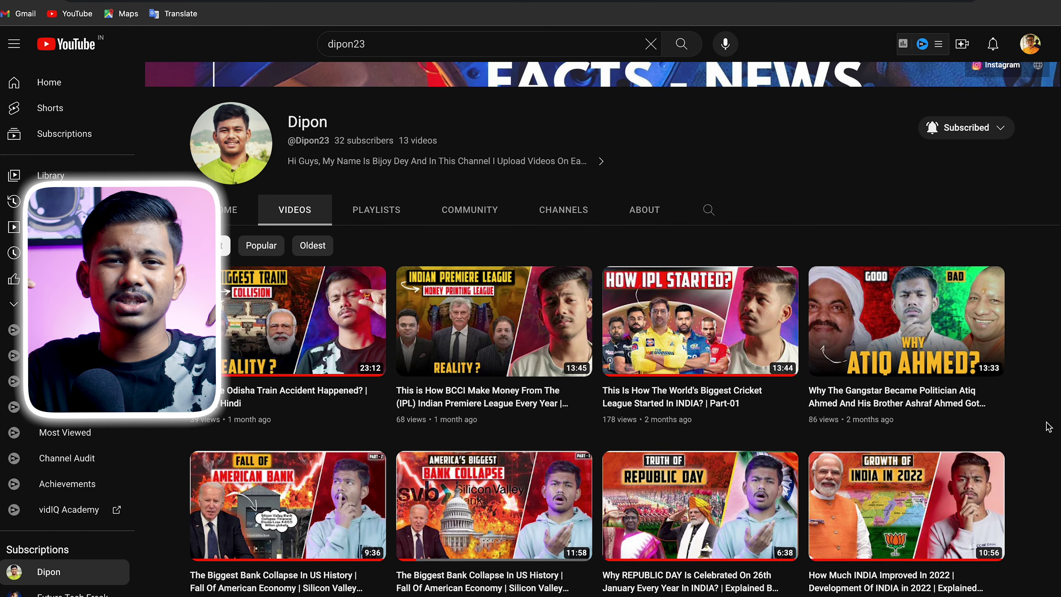
scroll(1048, 426, down, 1)
scroll(1048, 427, down, 1)
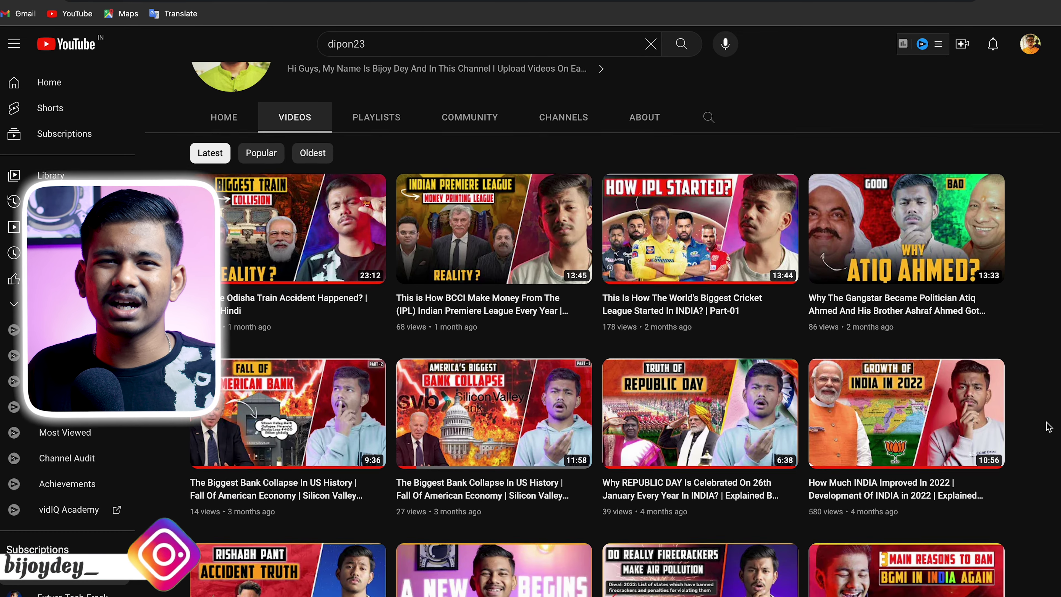
scroll(1048, 427, down, 1)
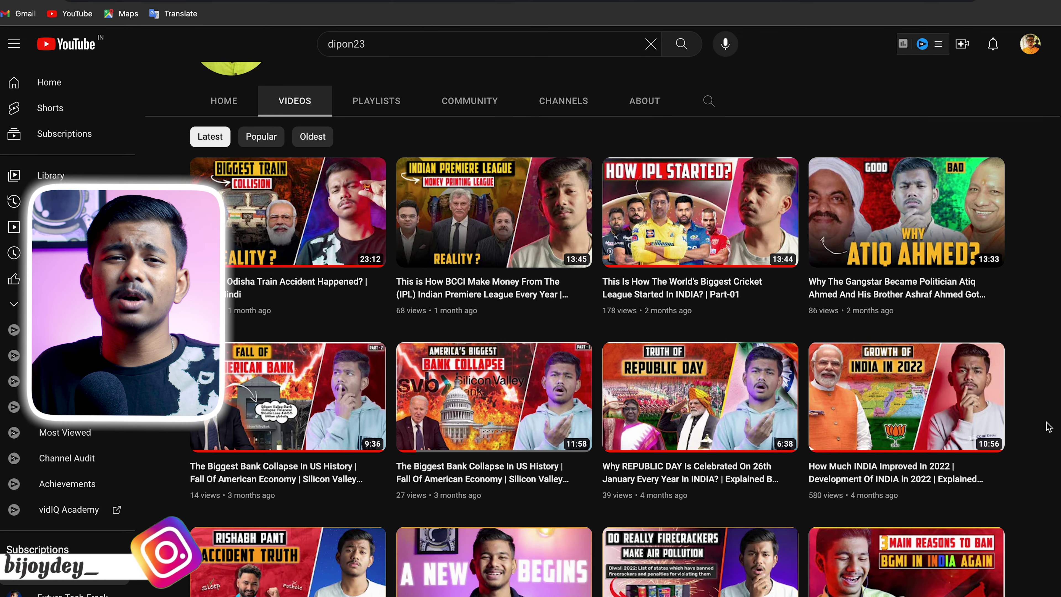
scroll(1048, 427, down, 1)
scroll(1048, 427, down, 1)
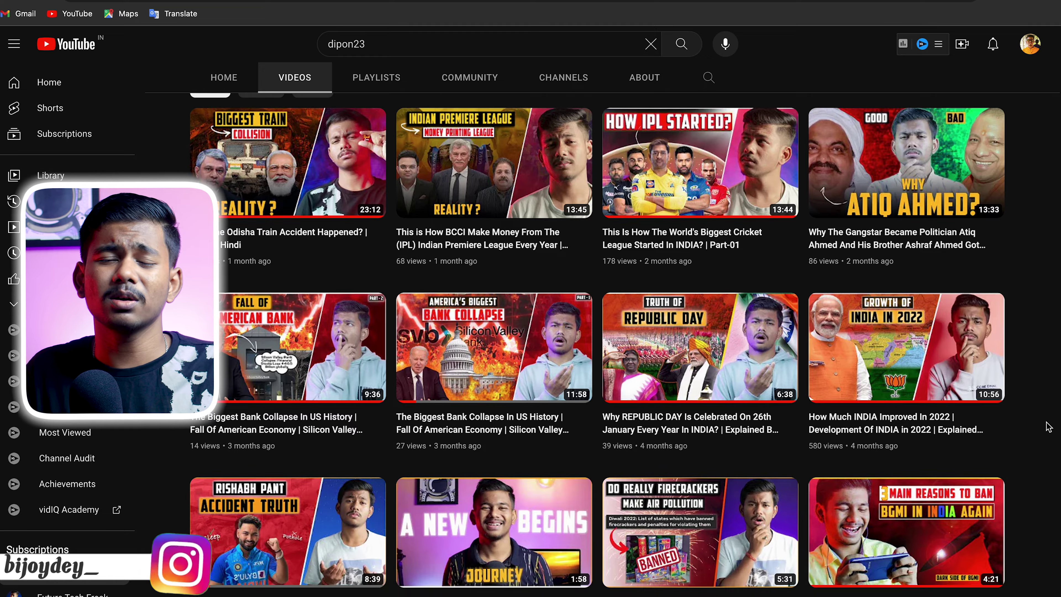
scroll(1049, 427, down, 1)
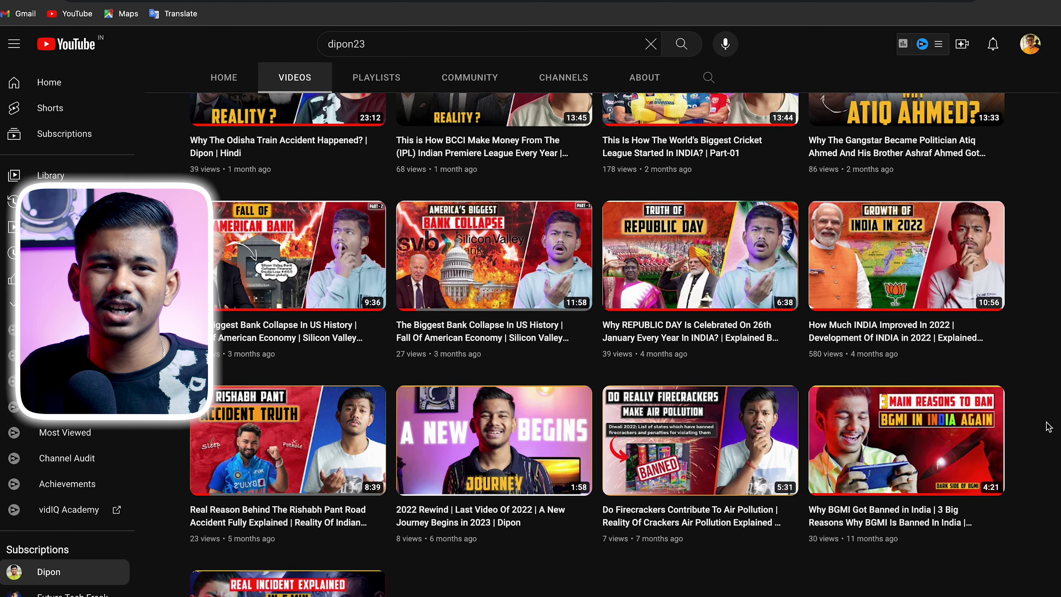
scroll(1048, 426, down, 2)
scroll(1048, 426, down, 1)
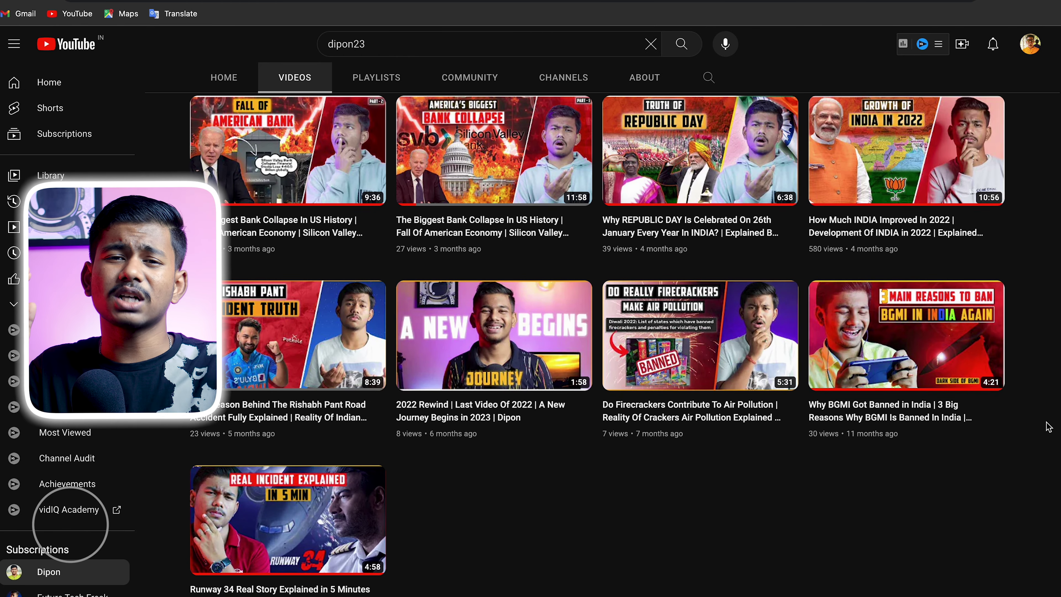
scroll(1045, 426, down, 1)
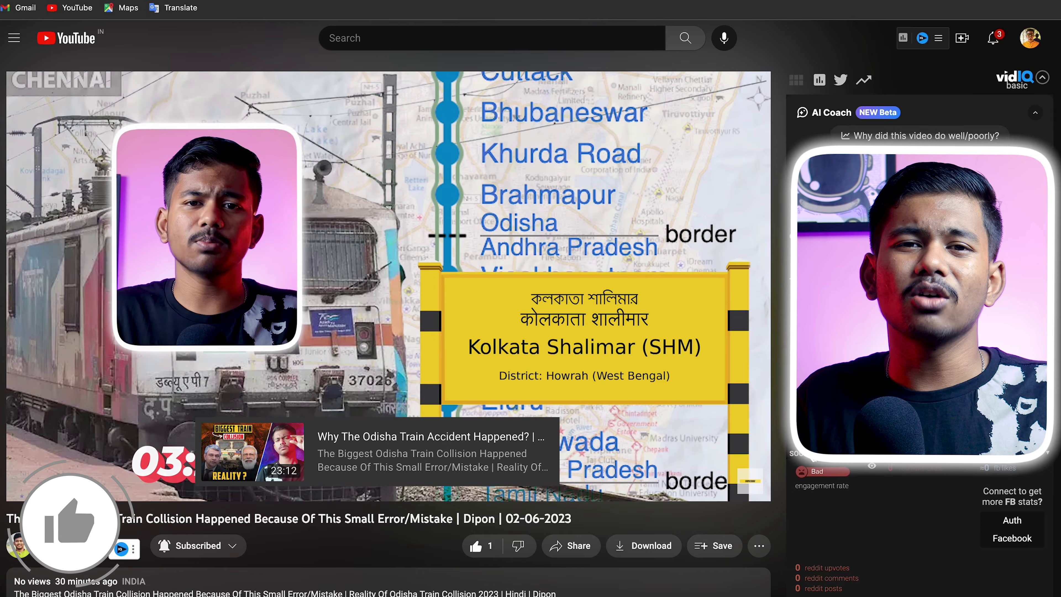